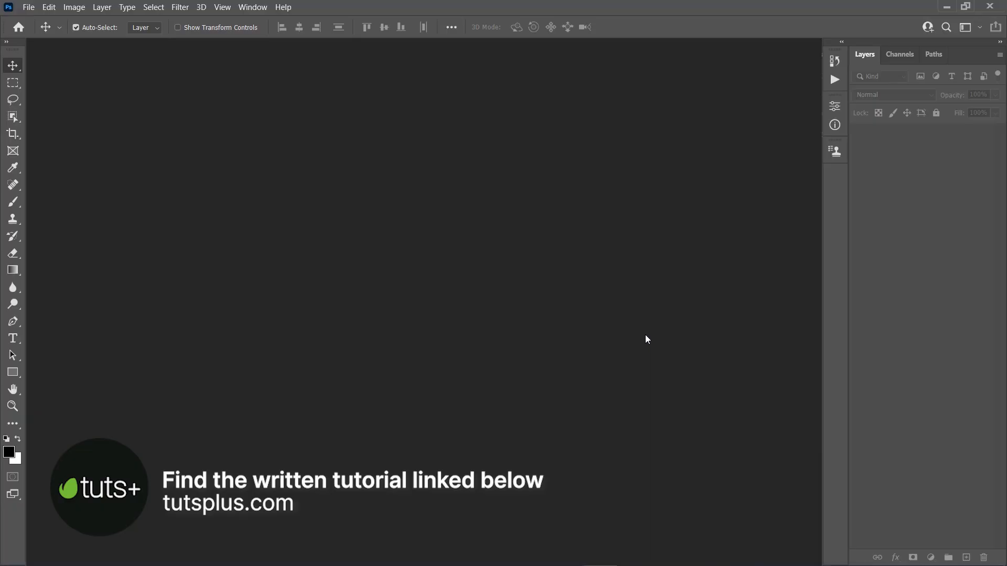
# Step: Create a new 1024 × 1024 pixel document at 72 pixels/inch
pyautogui.hotkey('ctrl', 'n')
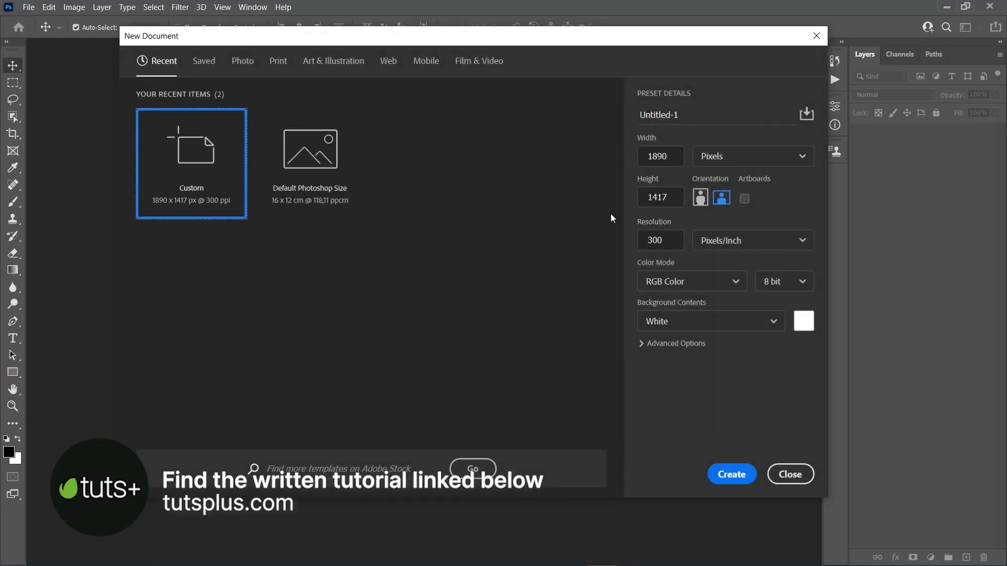
pyautogui.doubleClick(655, 156)
pyautogui.write('1024')
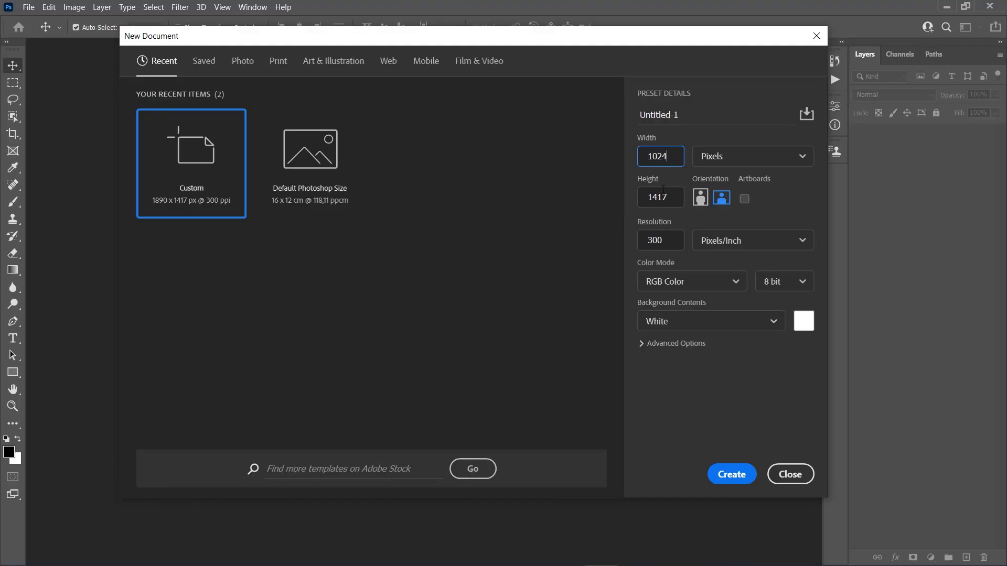
pyautogui.moveTo(667, 197); pyautogui.dragTo(659, 199)
pyautogui.write('102')
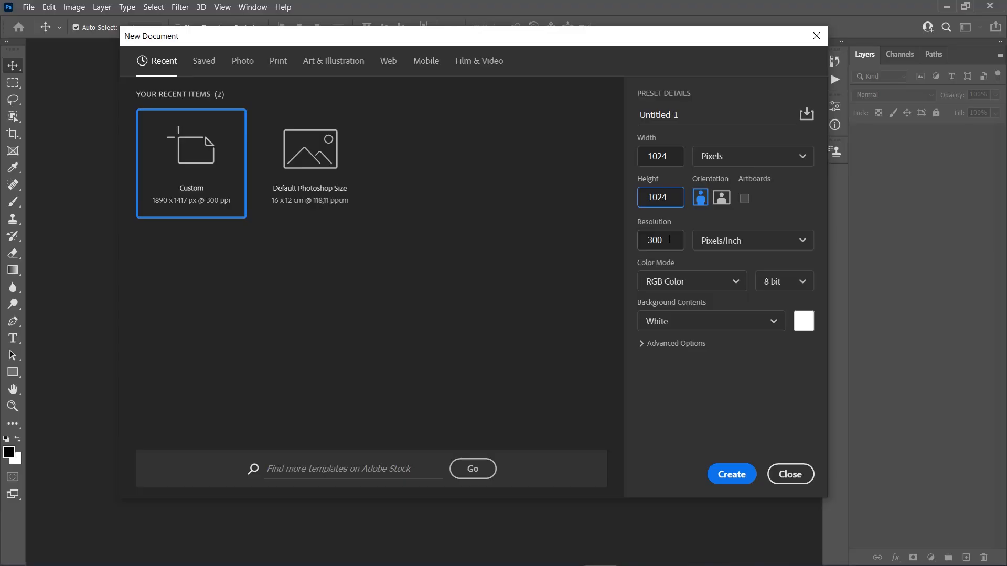
pyautogui.press('Tab')
pyautogui.write('72')
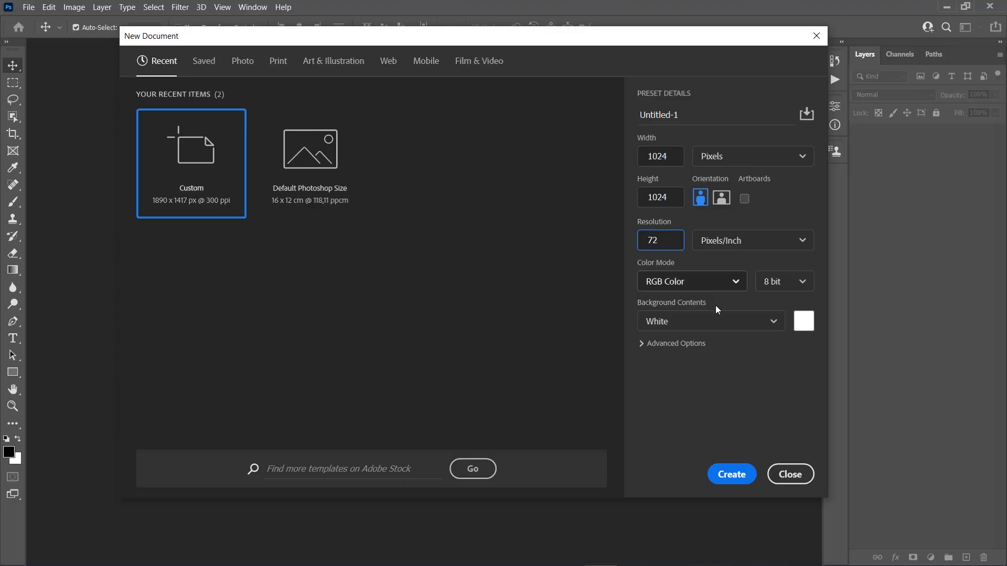
pyautogui.click(737, 474)
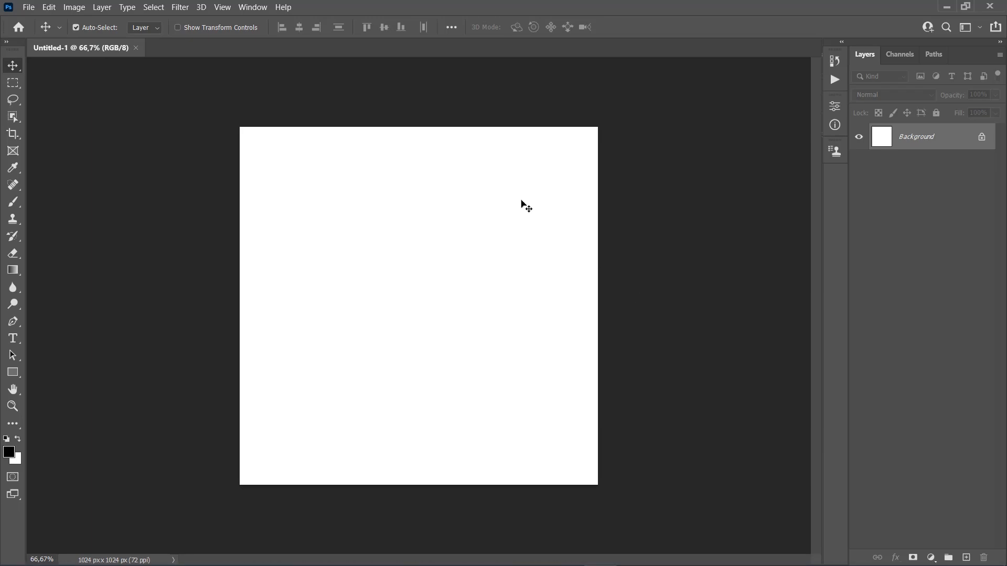
# Step: Apply the Sketch Halftone Pattern filter from the Filter Gallery with Size 2, Contrast 20 and Dot pattern type
pyautogui.click(180, 7)
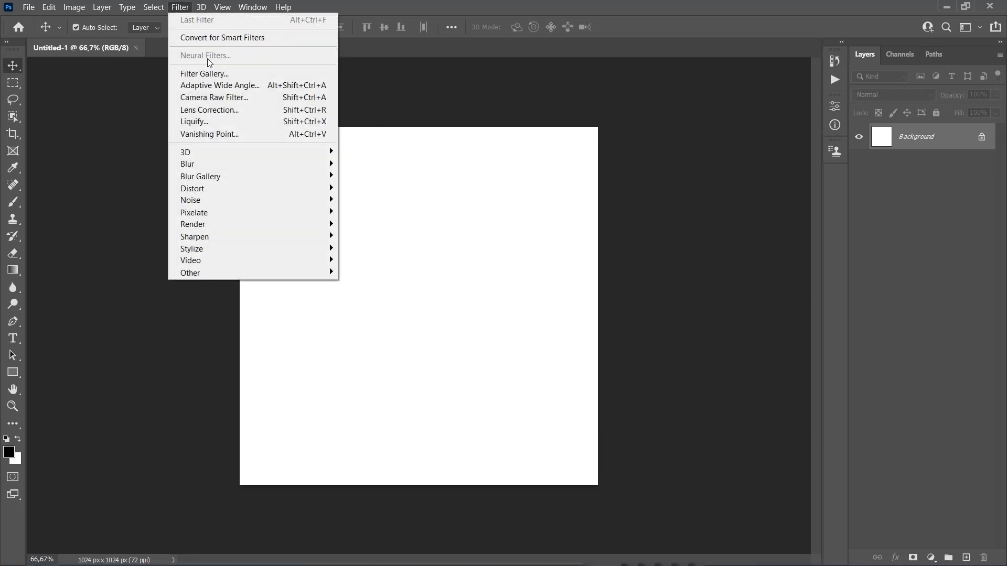
pyautogui.click(215, 77)
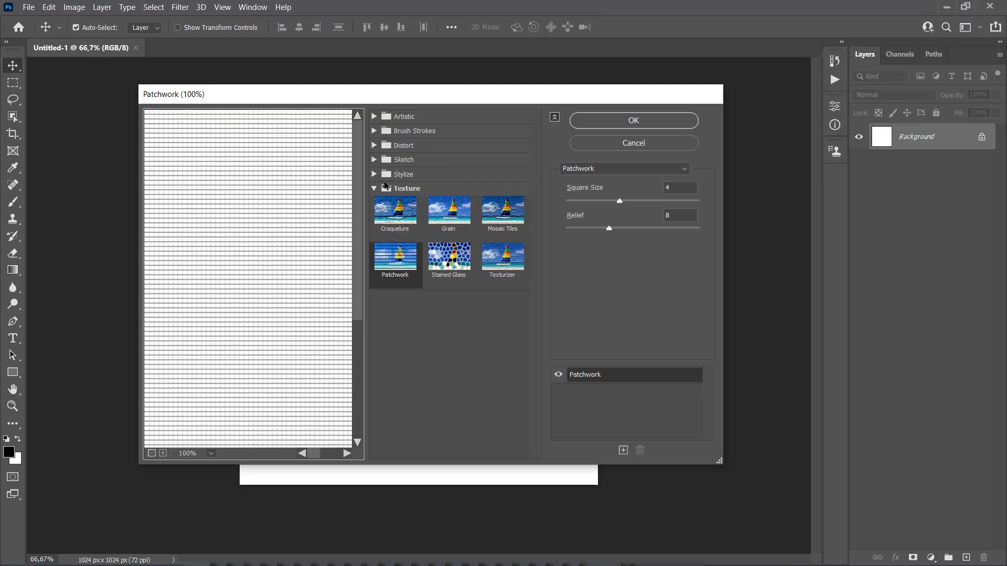
pyautogui.click(373, 187)
pyautogui.click(374, 159)
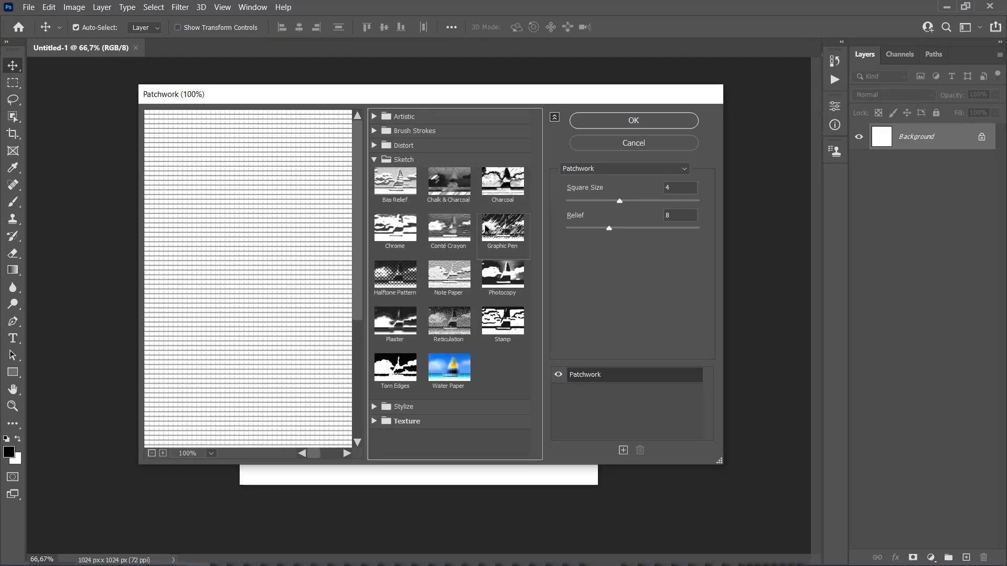
pyautogui.click(395, 274)
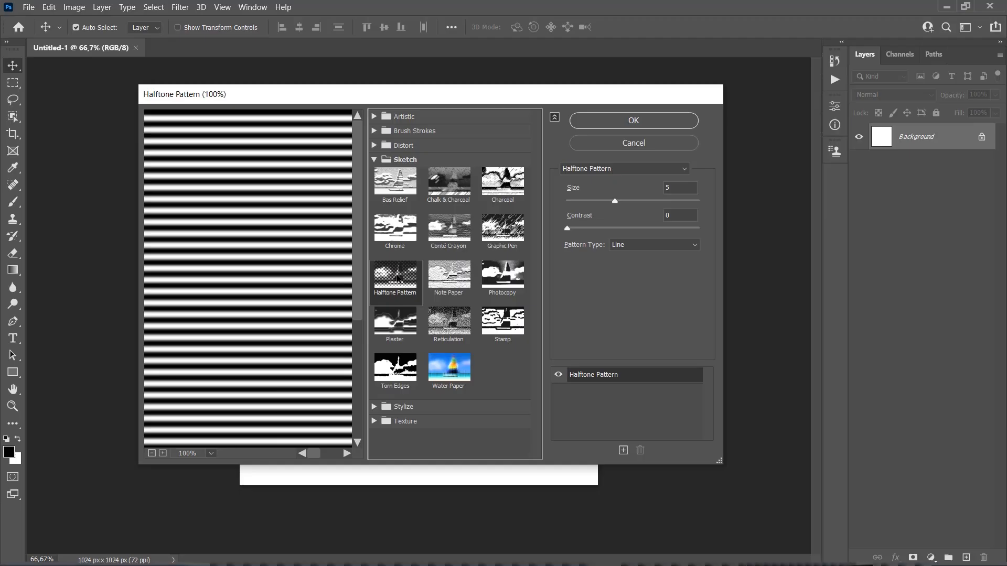
pyautogui.doubleClick(674, 187)
pyautogui.write('2')
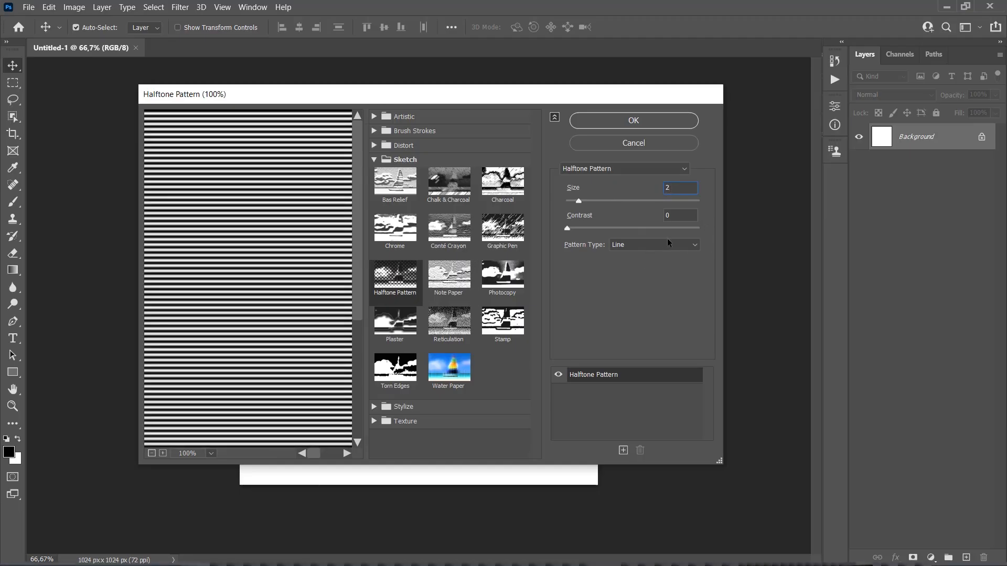
pyautogui.doubleClick(674, 215)
pyautogui.write('20')
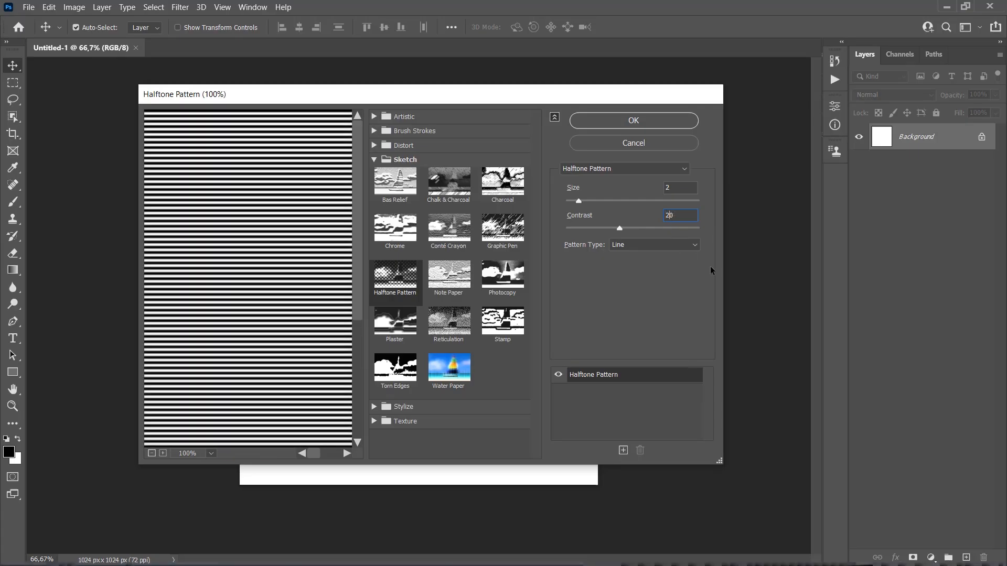
pyautogui.click(617, 245)
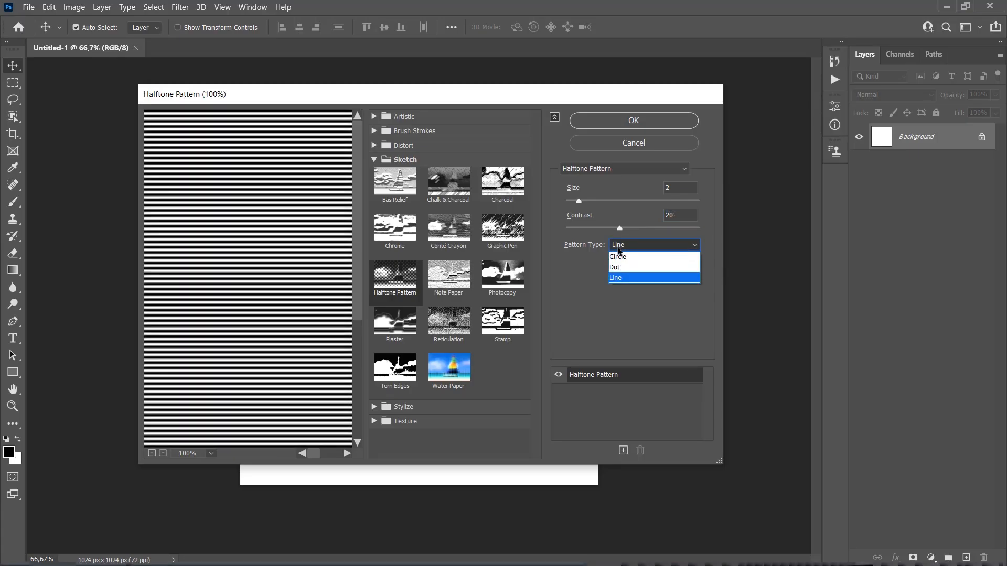
pyautogui.click(619, 268)
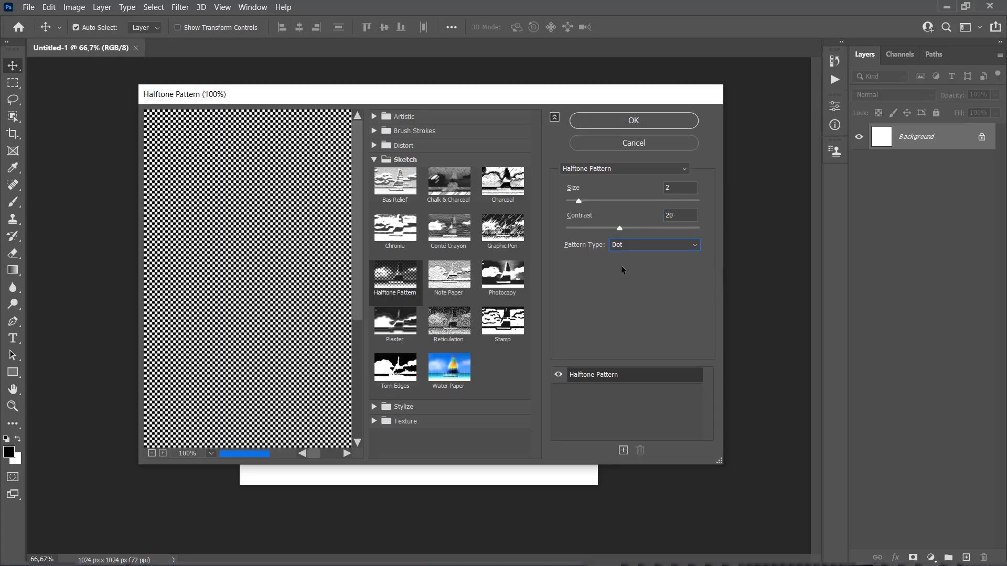
pyautogui.click(650, 123)
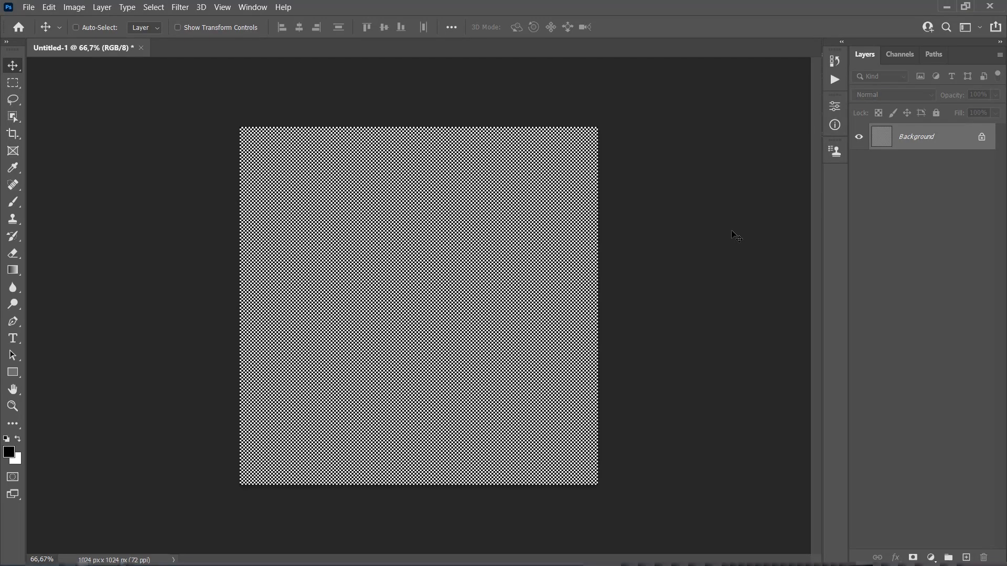
# Step: Apply the Pixelate Mezzotint filter with the Fine Dots type
pyautogui.click(178, 7)
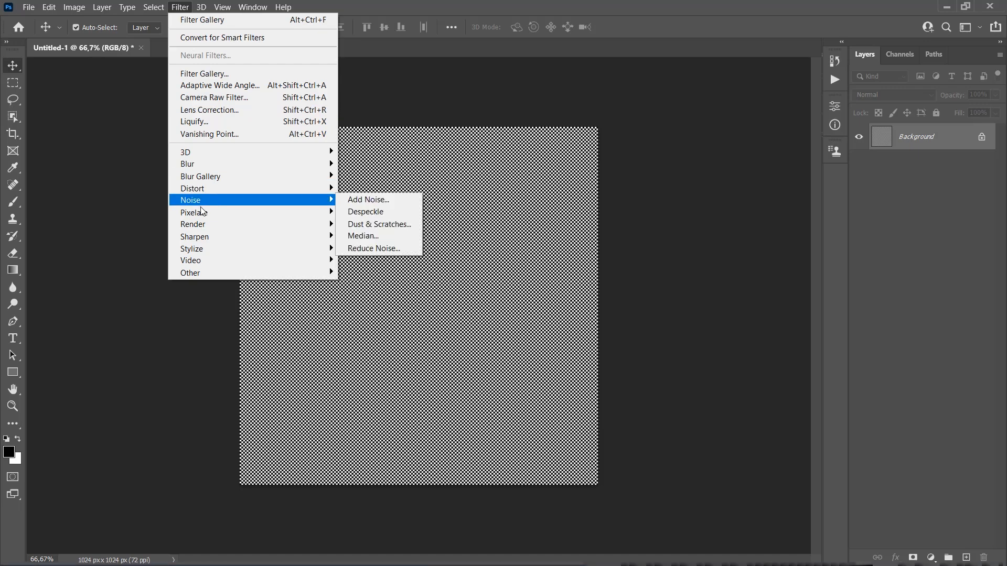
pyautogui.moveTo(210, 218)
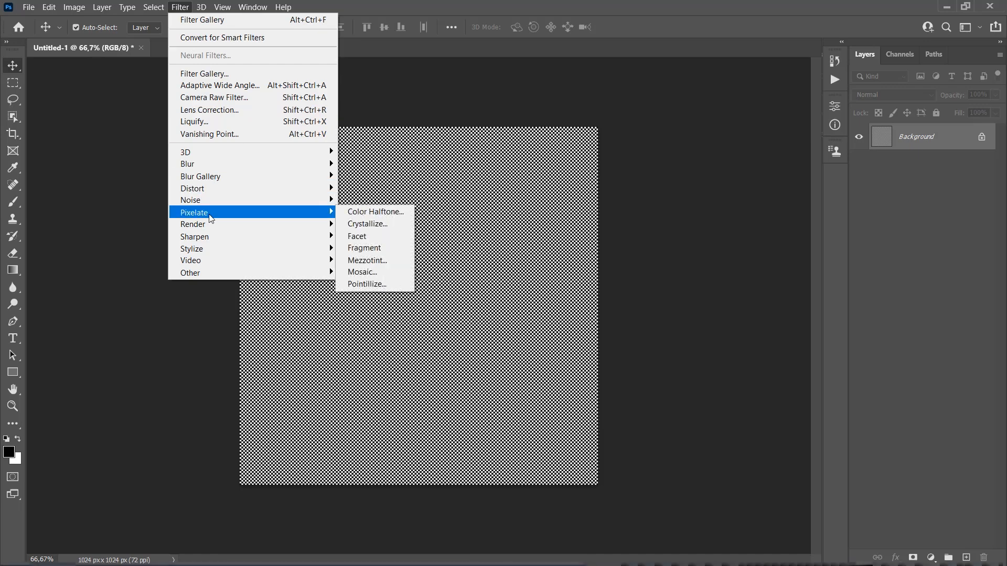
pyautogui.click(369, 261)
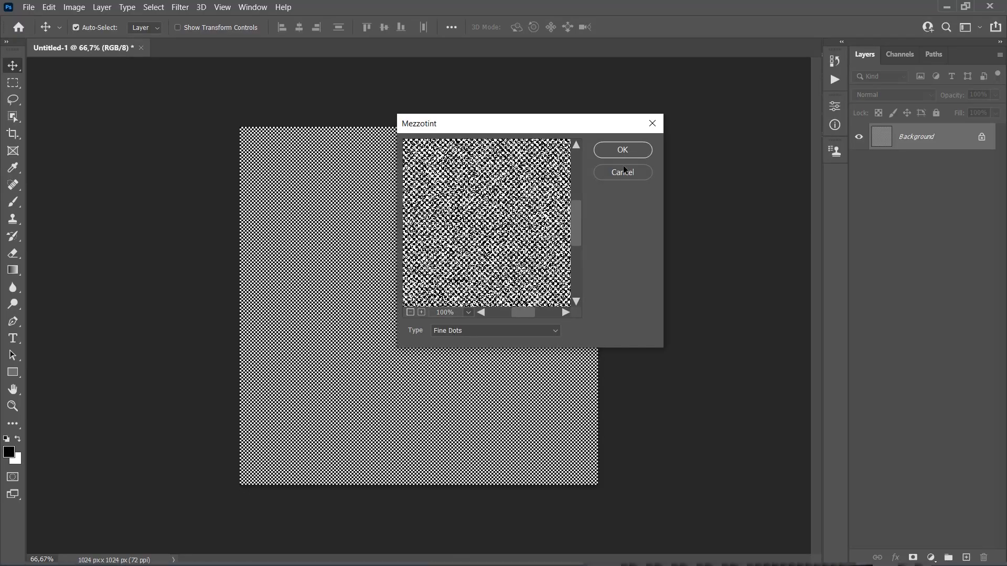
pyautogui.click(622, 150)
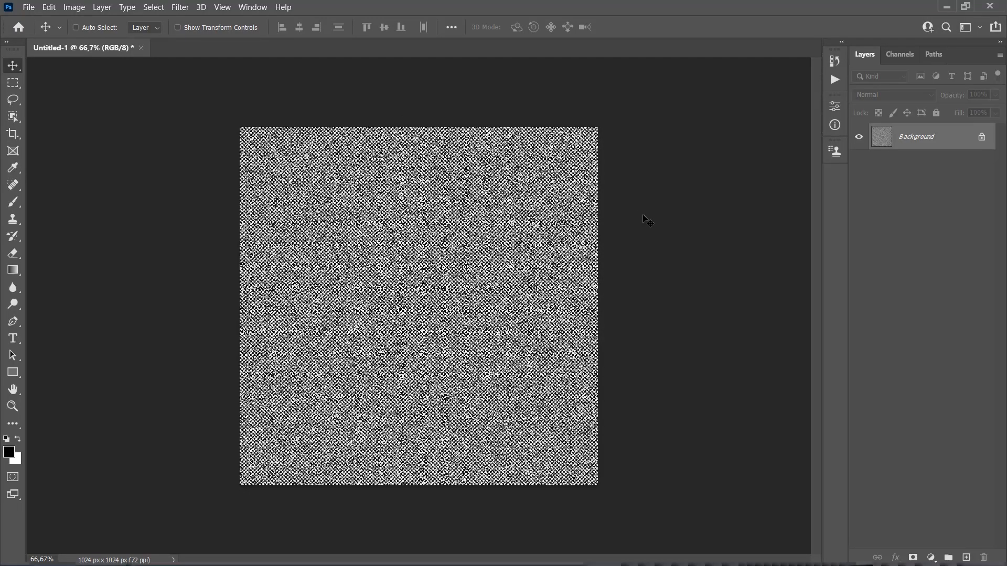
# Step: Apply a Motion Blur with an angle of -45° and a distance of 20 pixels
pyautogui.click(181, 9)
pyautogui.moveTo(247, 164)
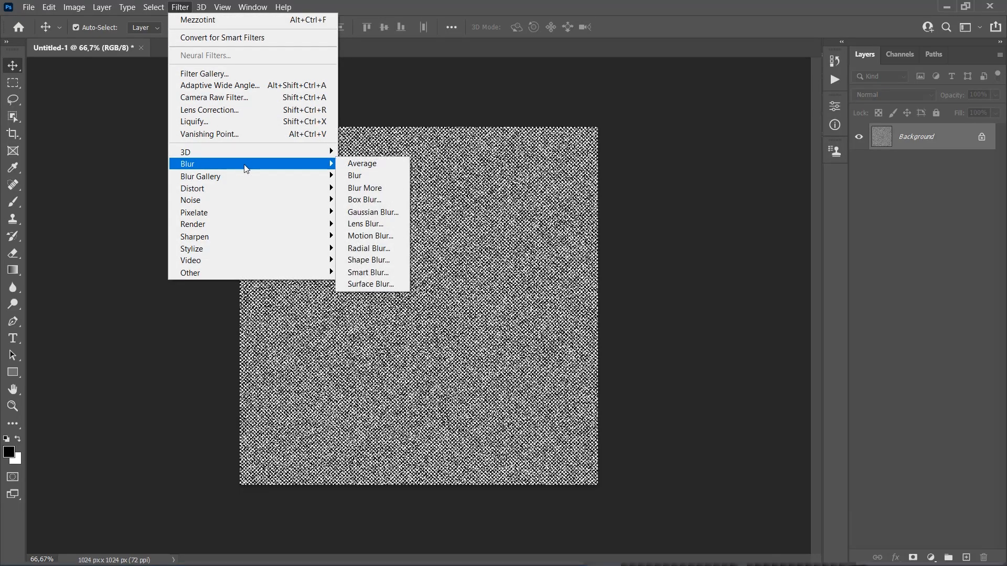
pyautogui.click(379, 238)
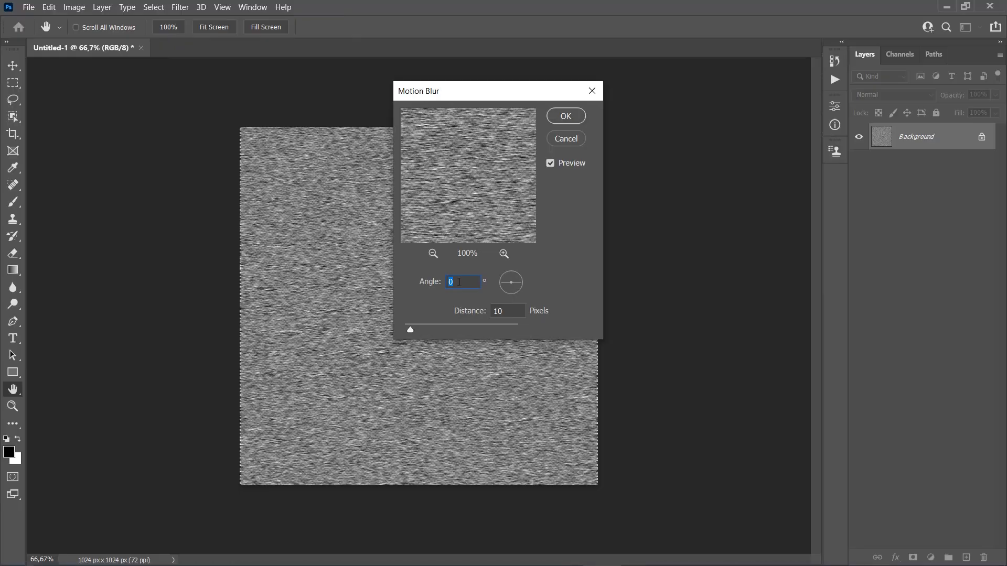
pyautogui.write('-45')
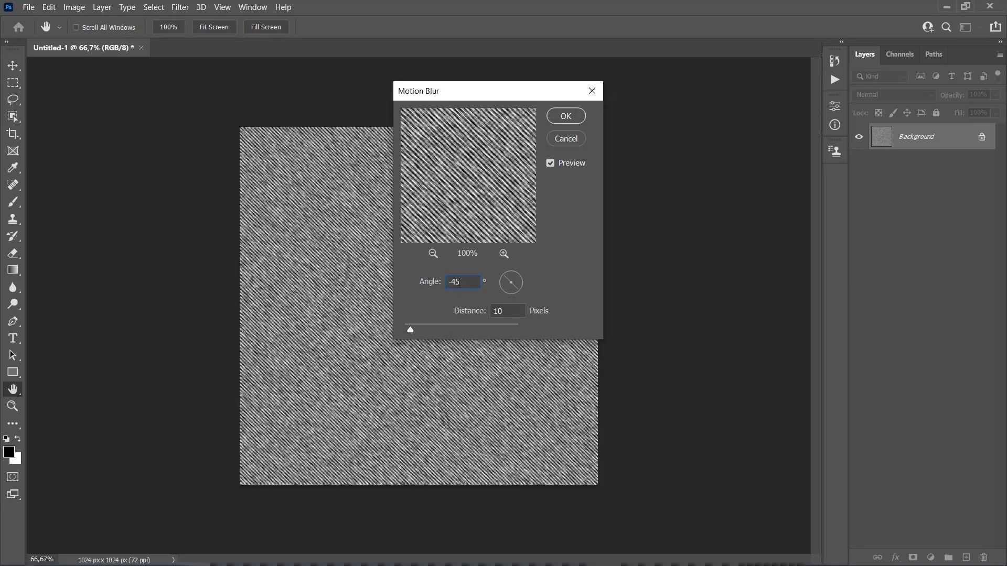
pyautogui.doubleClick(493, 311)
pyautogui.write('20')
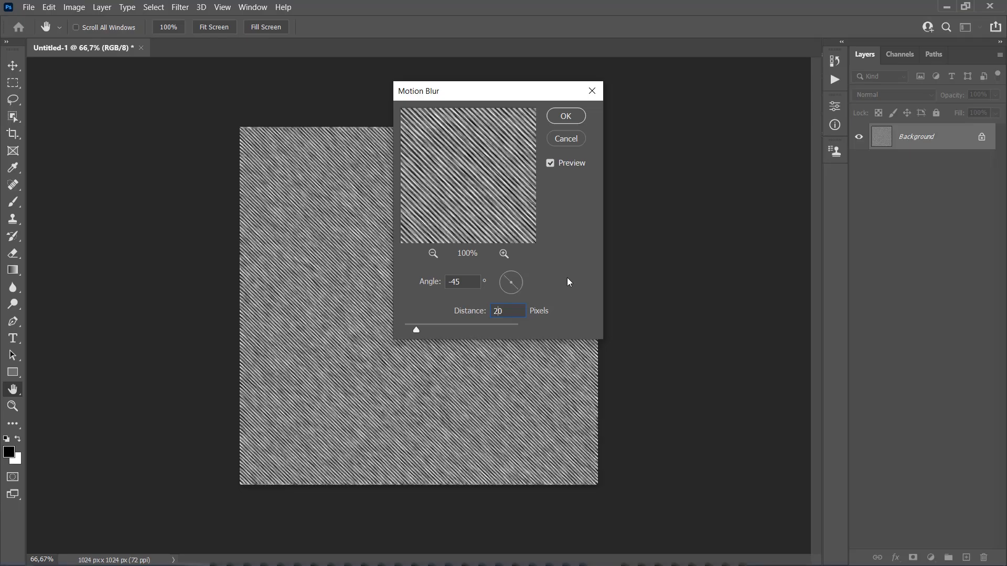
pyautogui.click(566, 118)
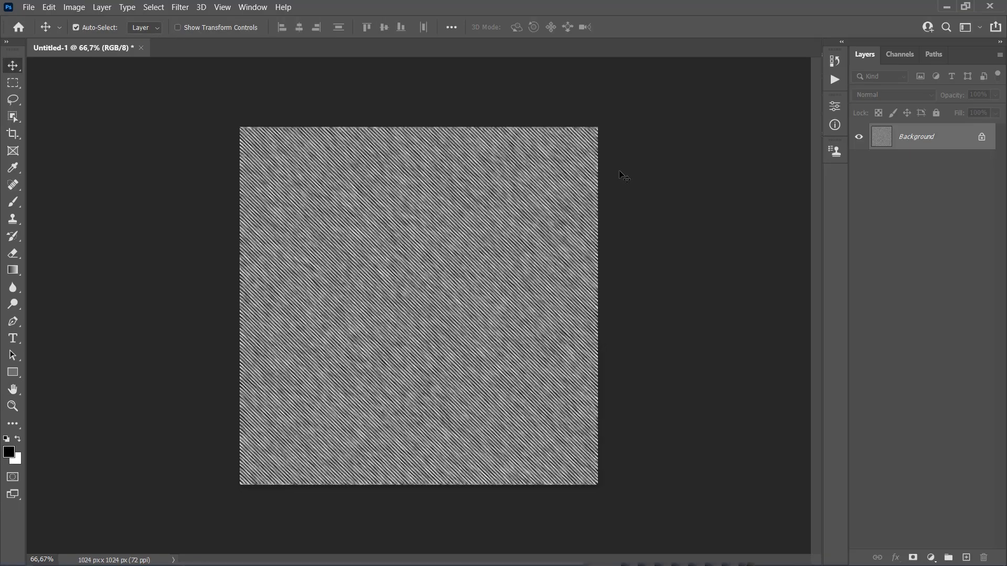
# Step: Add 10% Gaussian, monochromatic noise to the image
pyautogui.click(179, 10)
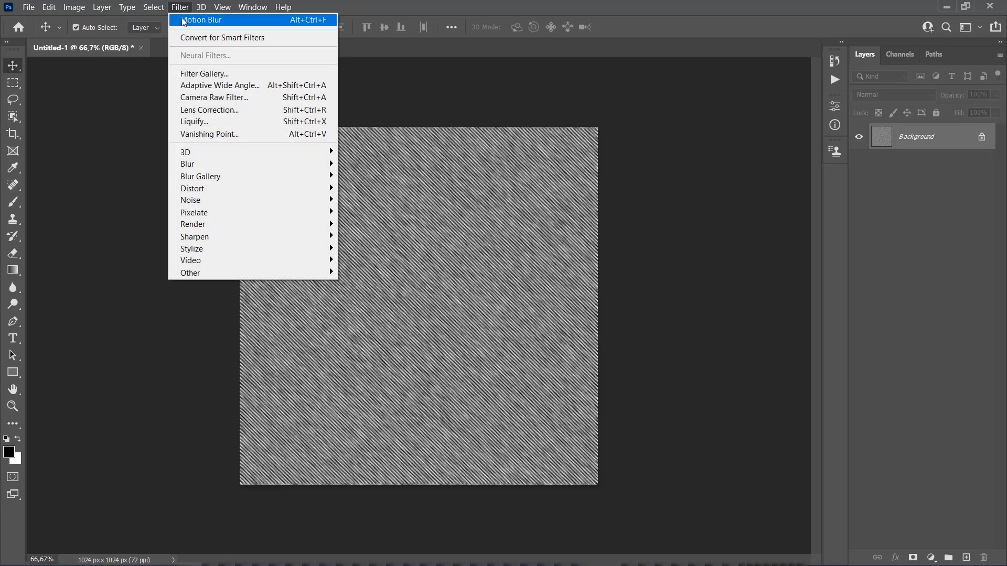
pyautogui.moveTo(196, 201)
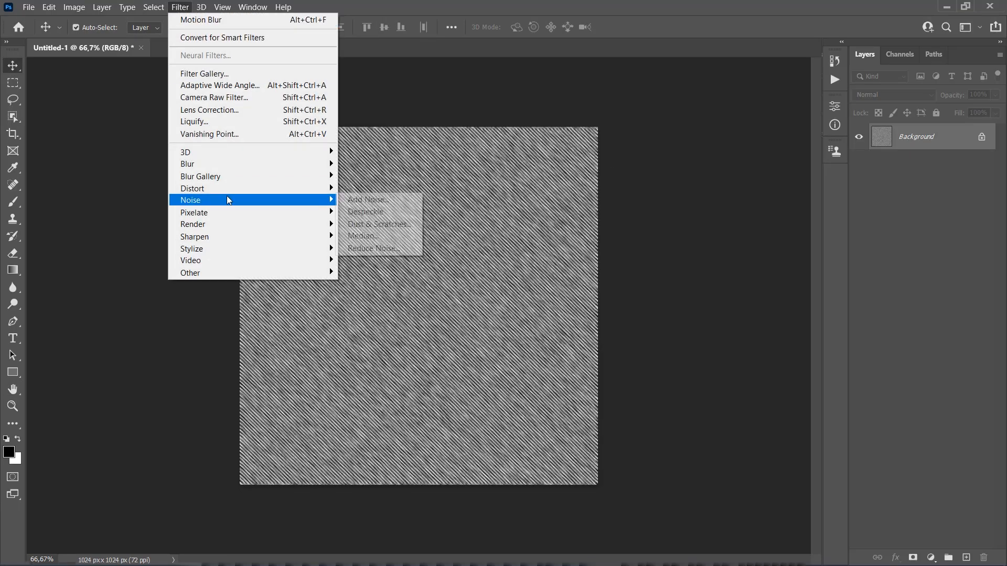
pyautogui.click(361, 200)
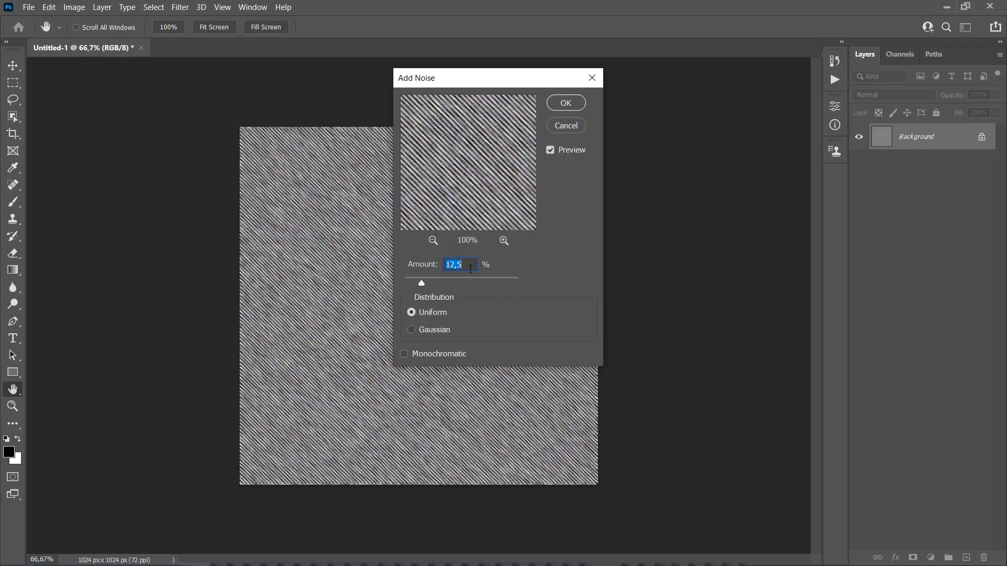
pyautogui.write('10')
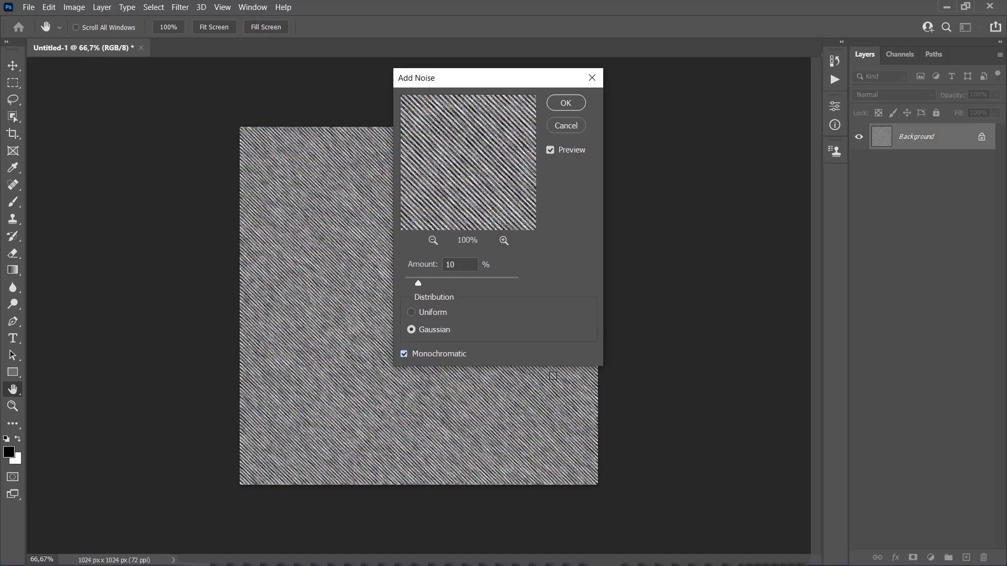
pyautogui.click(566, 103)
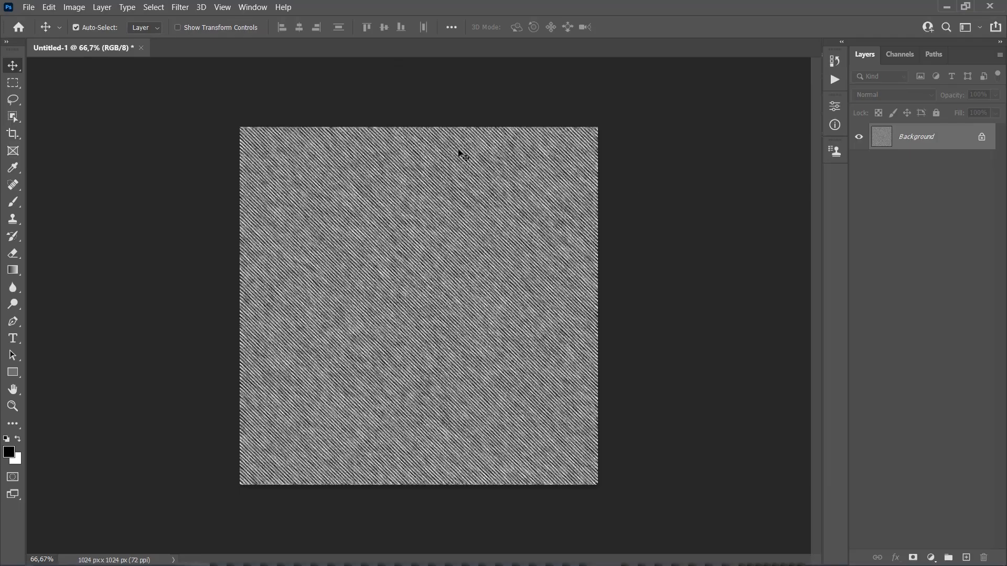
# Step: Apply a Gaussian Blur with a radius of 0,5 pixels
pyautogui.click(180, 8)
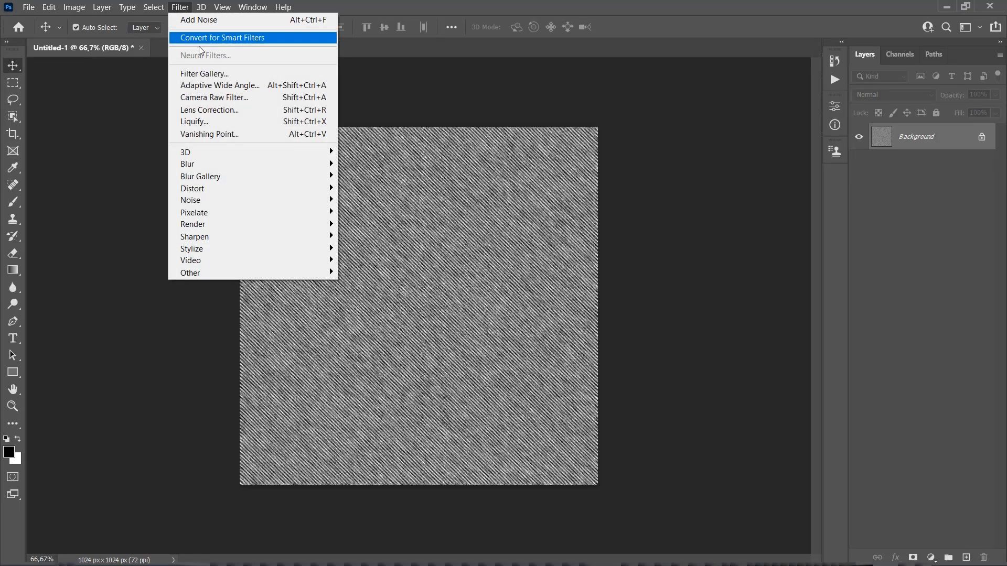
pyautogui.moveTo(278, 164)
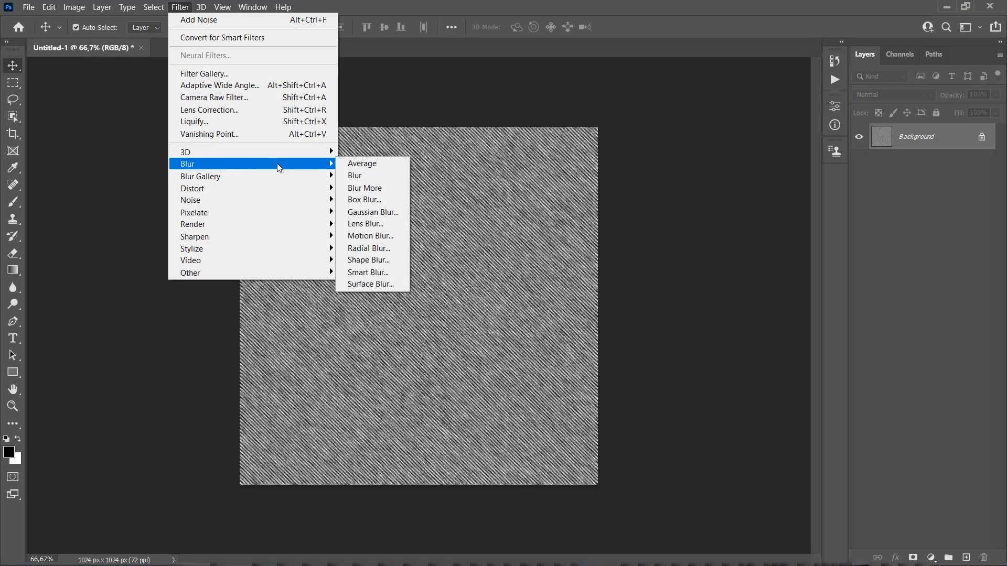
pyautogui.click(381, 212)
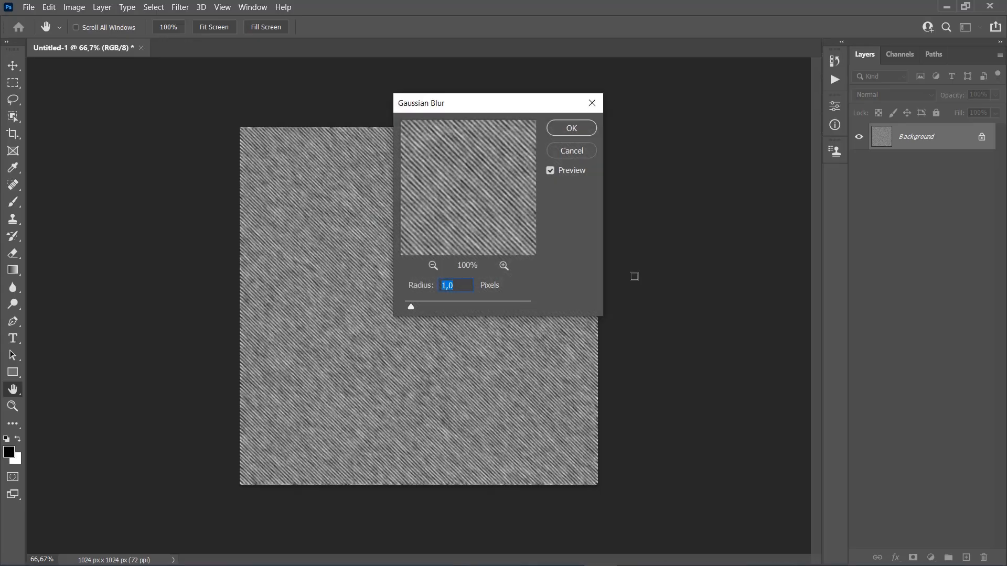
pyautogui.write('0,5')
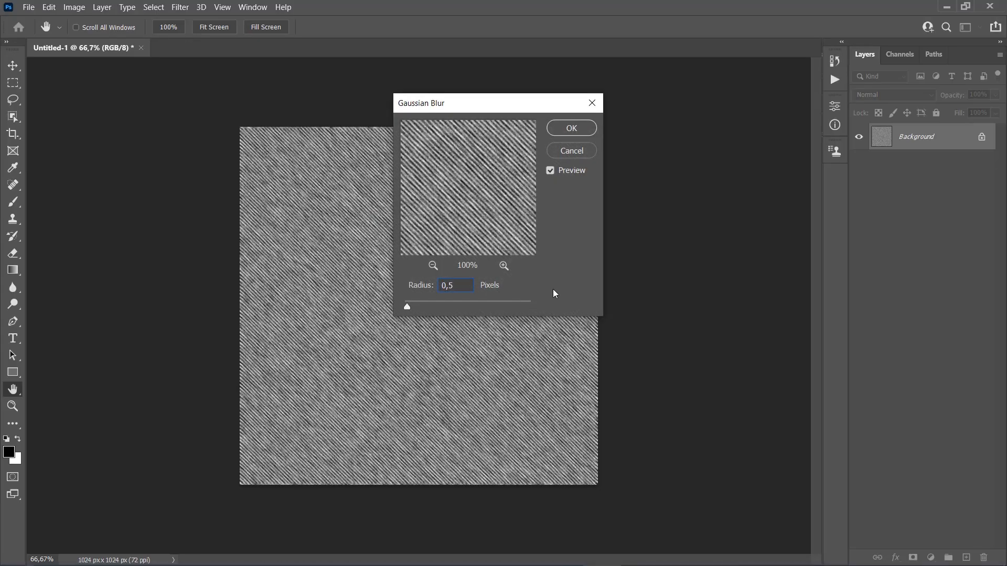
pyautogui.click(572, 128)
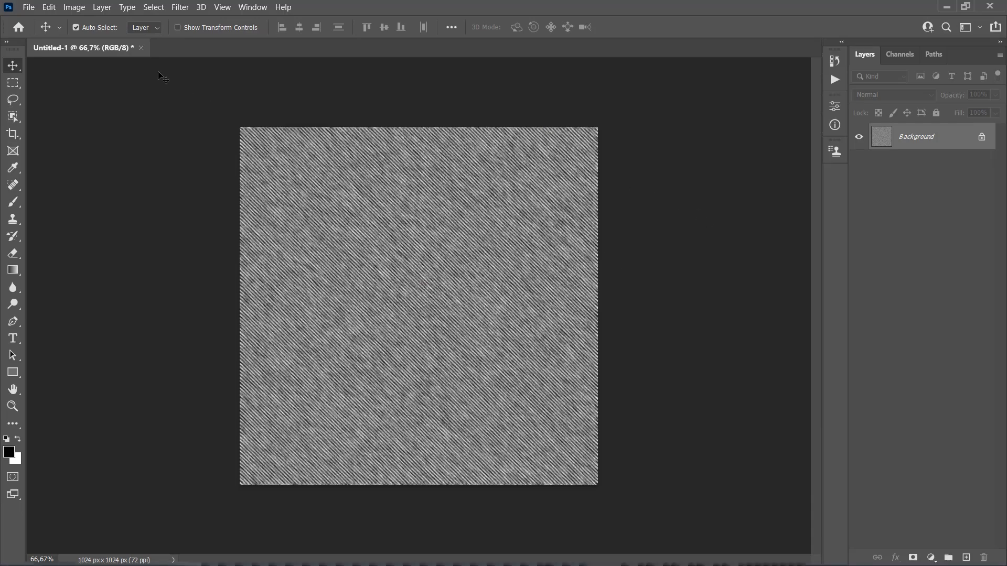
# Step: Add a Levels adjustment layer above the filtered background
pyautogui.click(102, 7)
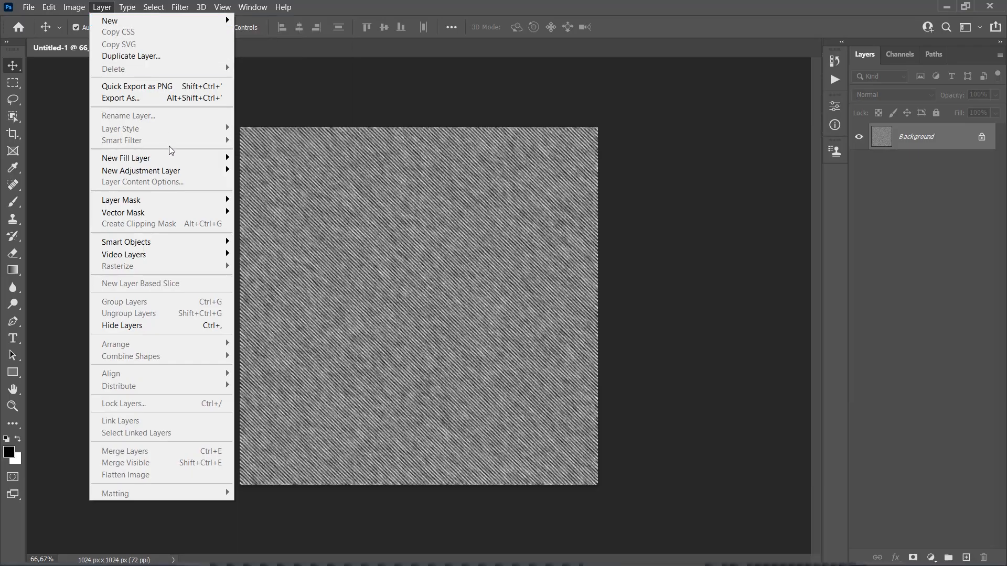
pyautogui.moveTo(171, 171)
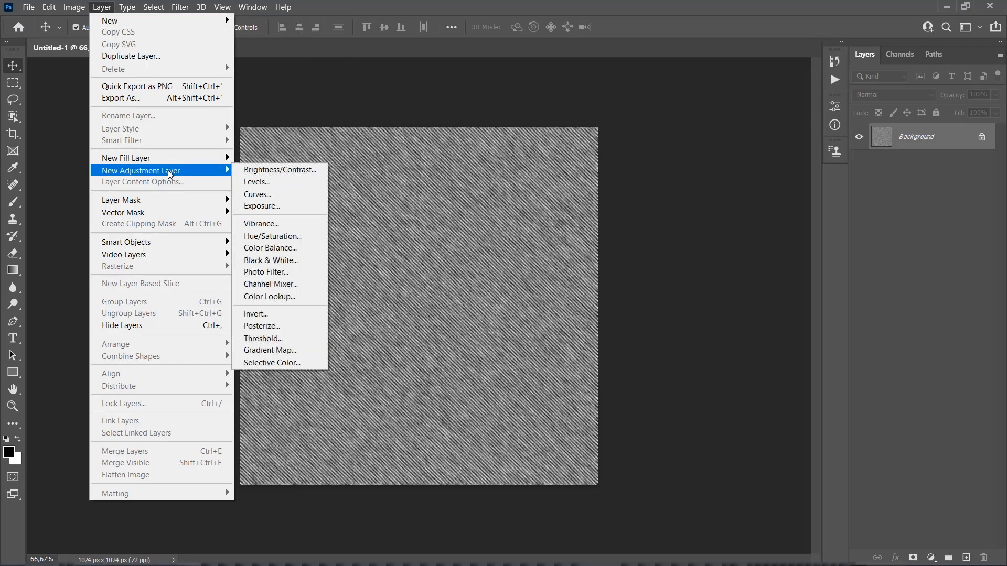
pyautogui.click(265, 182)
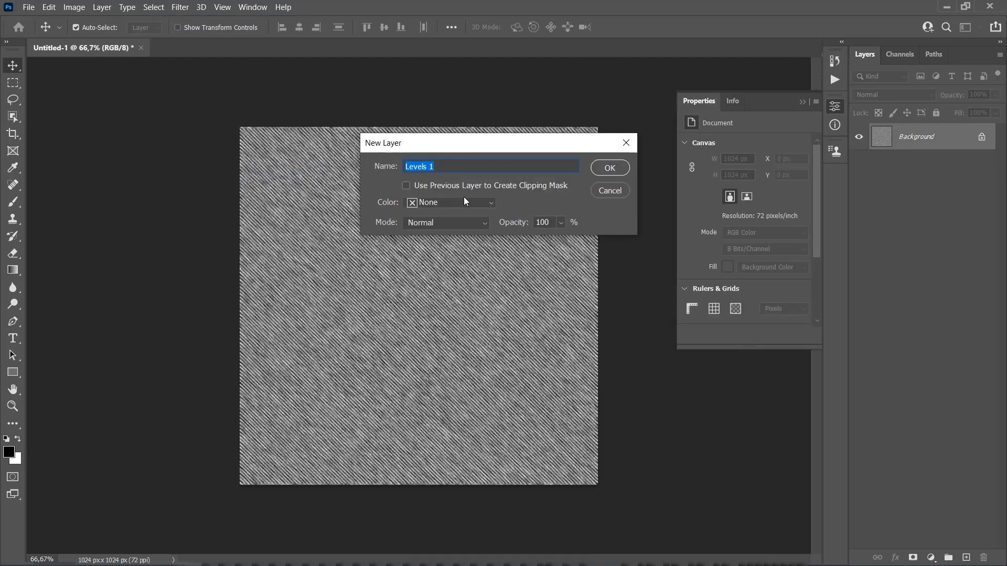
pyautogui.click(607, 169)
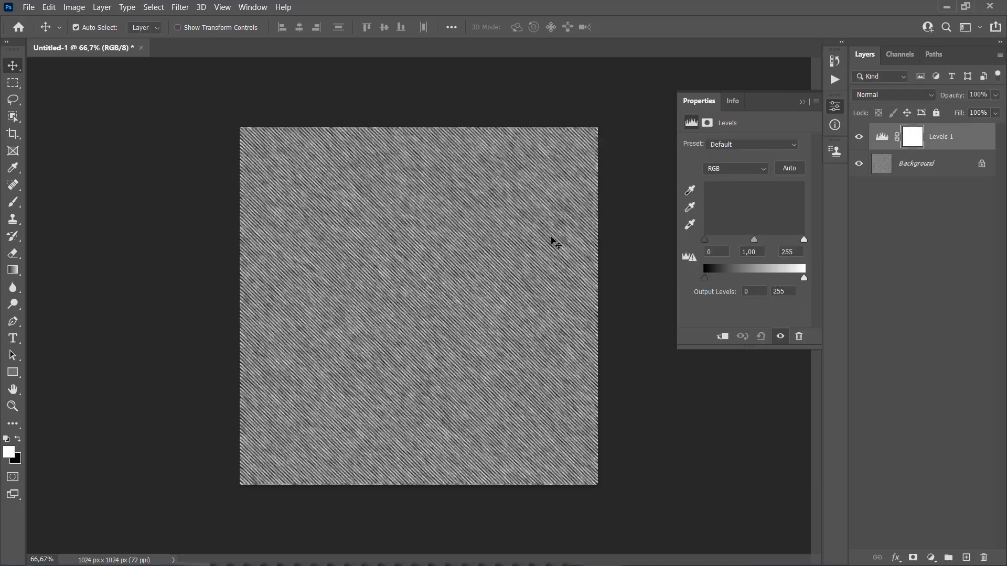
# Step: Set the Levels input values to 21 for shadows, 0,52 for midtones and 199 for highlights
pyautogui.click(716, 251)
pyautogui.write('21')
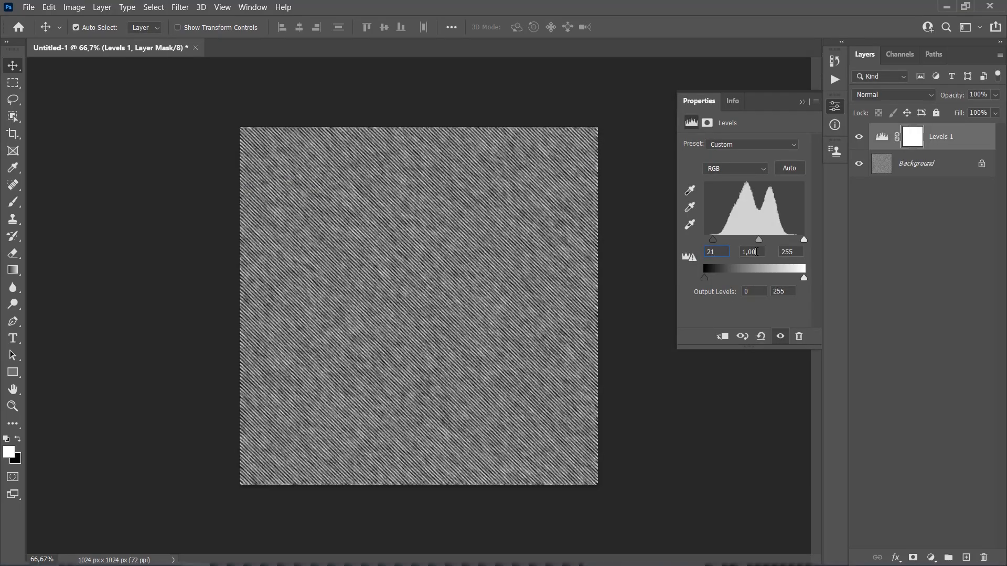
pyautogui.write('0,52')
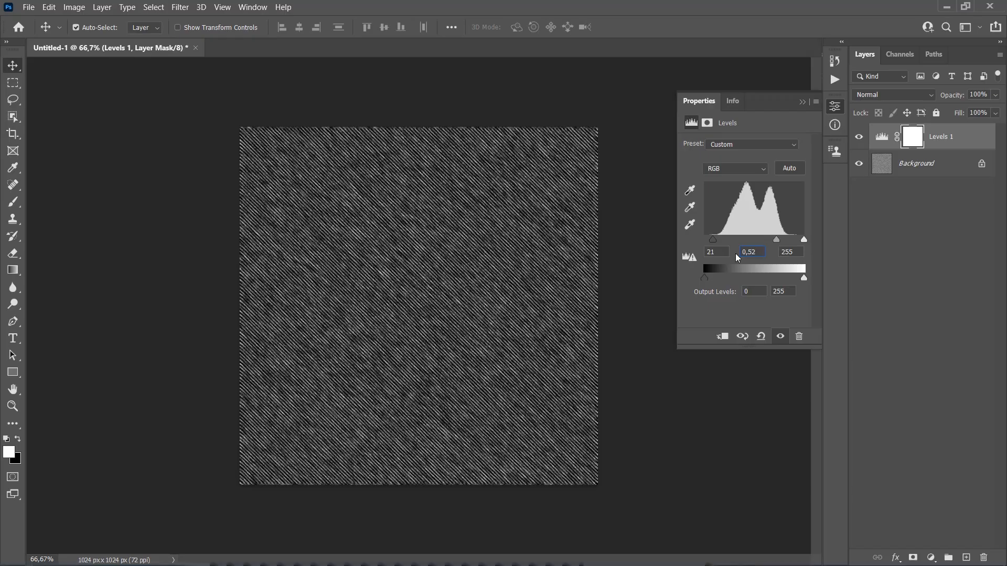
pyautogui.click(792, 252)
pyautogui.write('199')
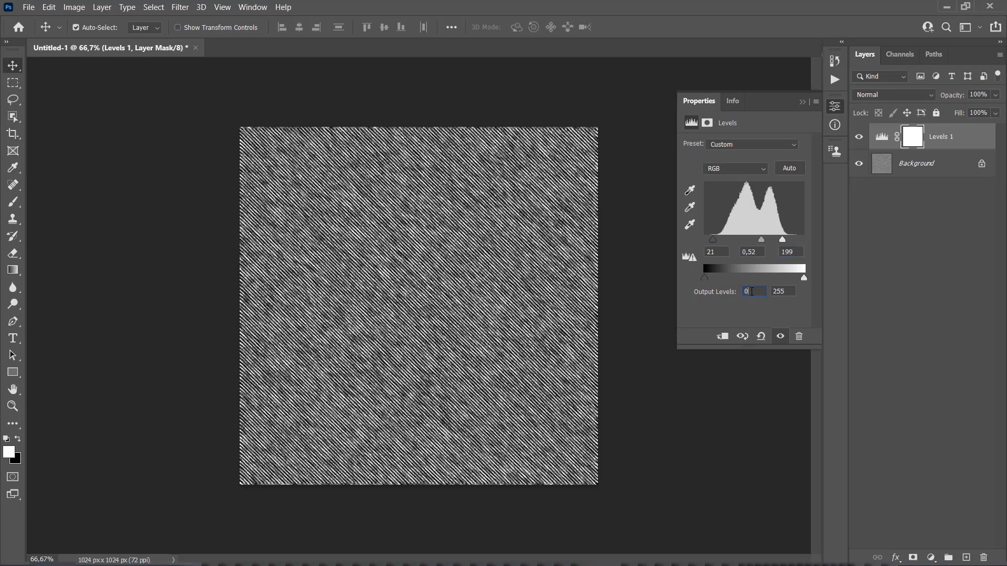
# Step: Set the Levels output range to 53 and 163
pyautogui.click(744, 293)
pyautogui.write('53')
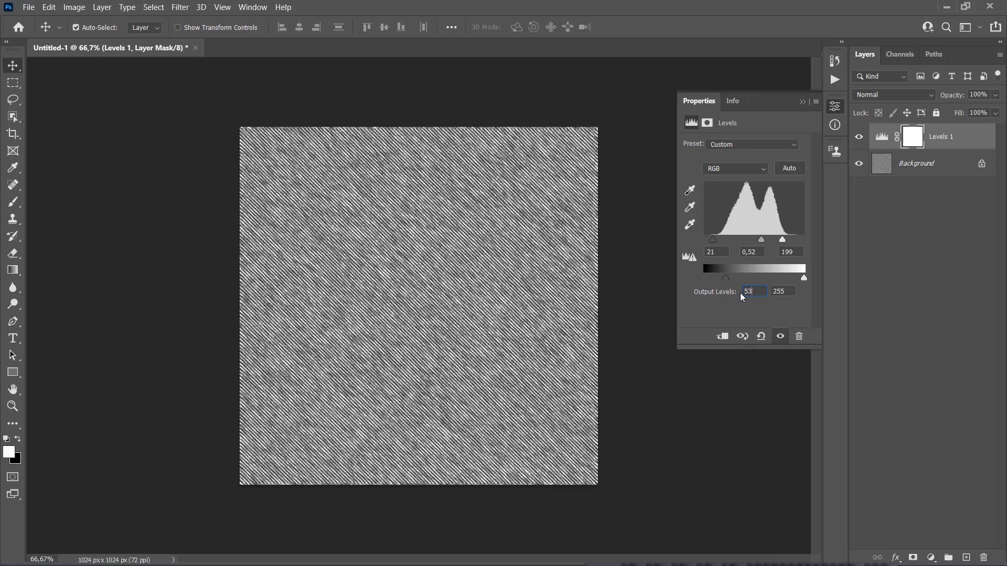
pyautogui.click(797, 290)
pyautogui.write('1')
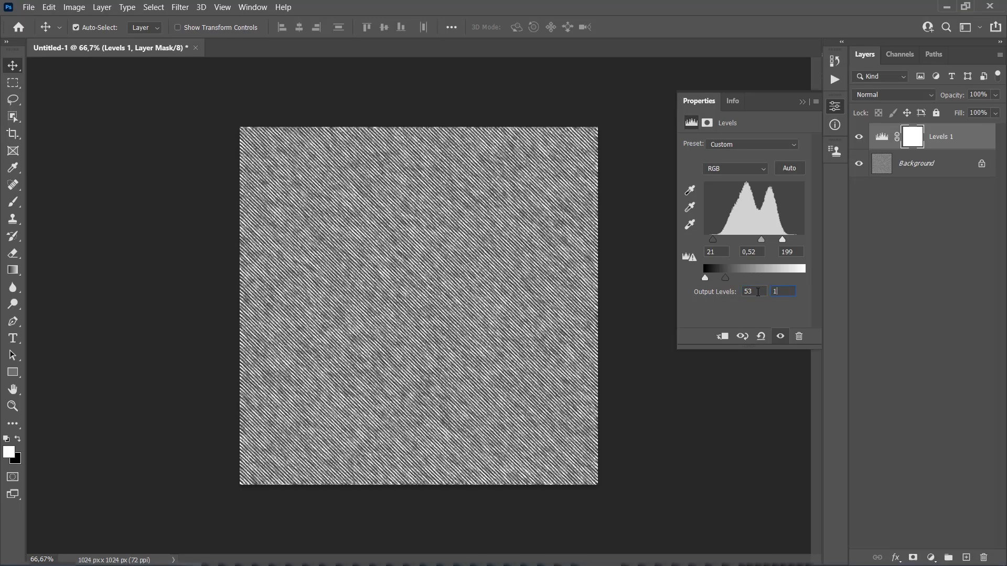
pyautogui.write('63')
pyautogui.press('Return')
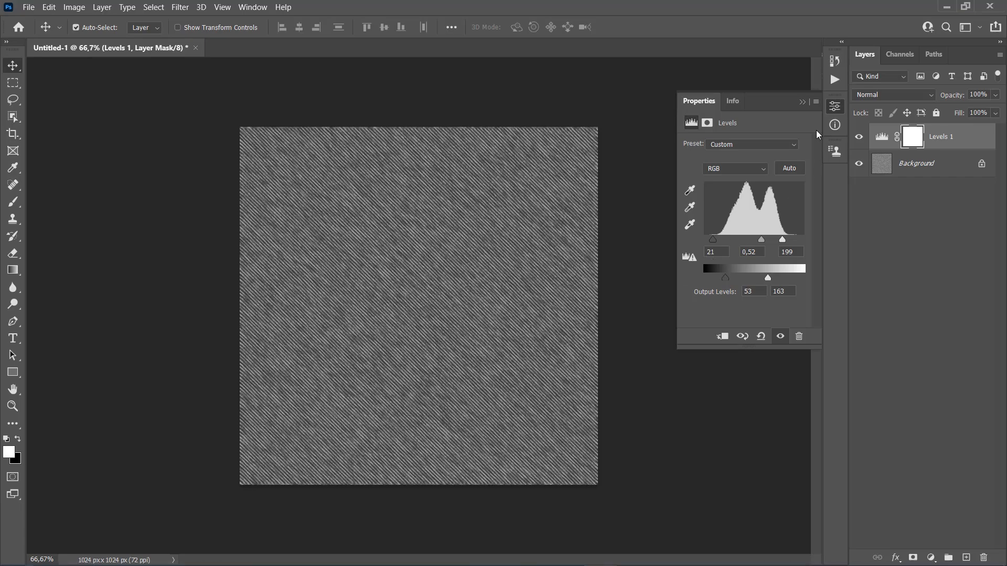
pyautogui.click(802, 102)
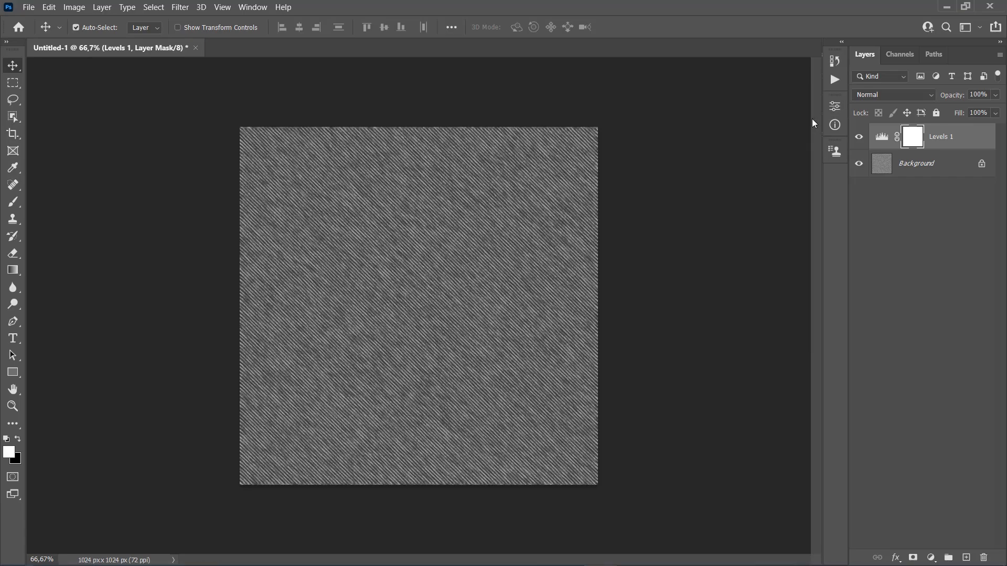
# Step: Define the Background layer's texture as a new pattern named denim-texture
pyautogui.click(919, 168)
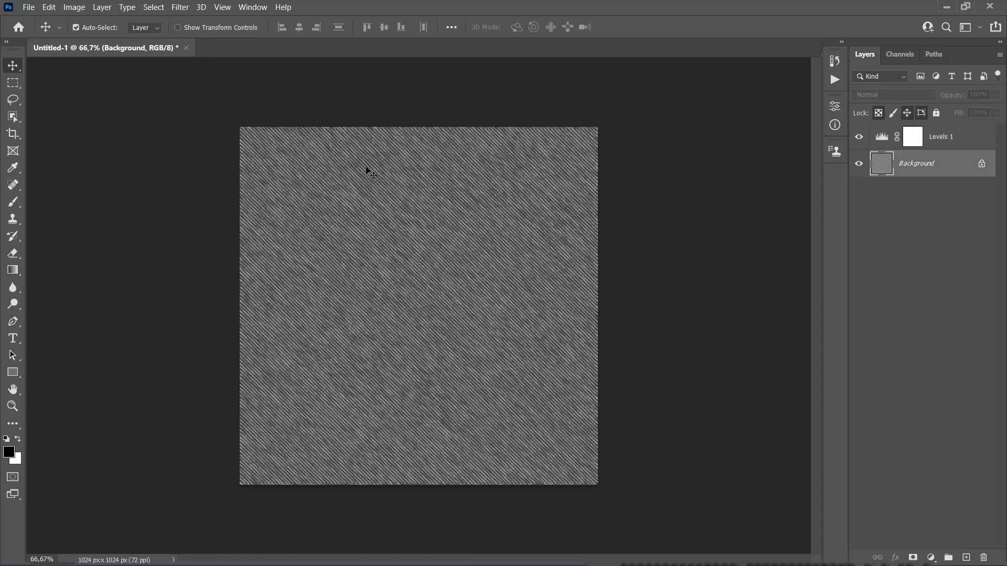
pyautogui.click(49, 7)
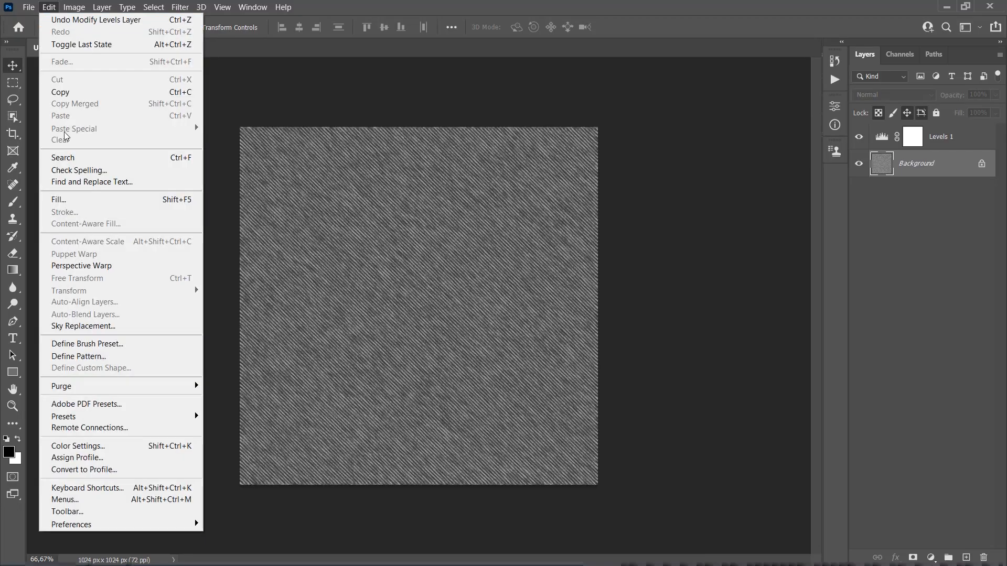
pyautogui.click(78, 356)
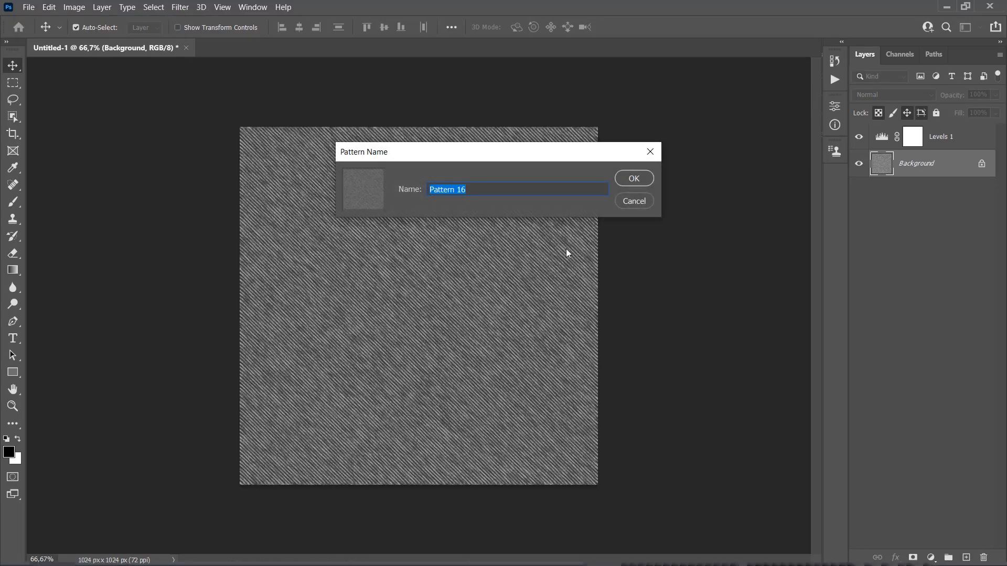
pyautogui.write('denim-texture')
pyautogui.click(633, 179)
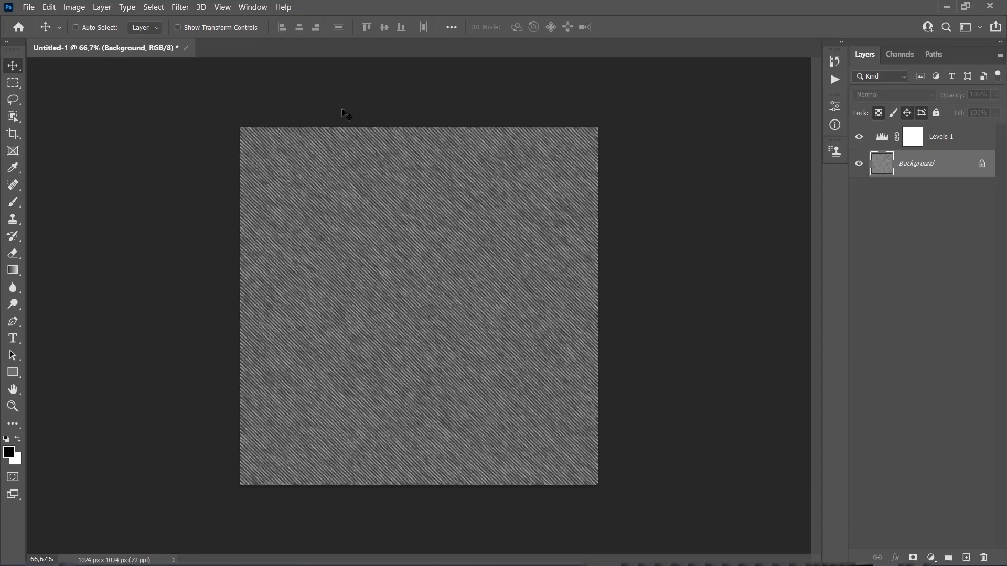
pyautogui.click(186, 48)
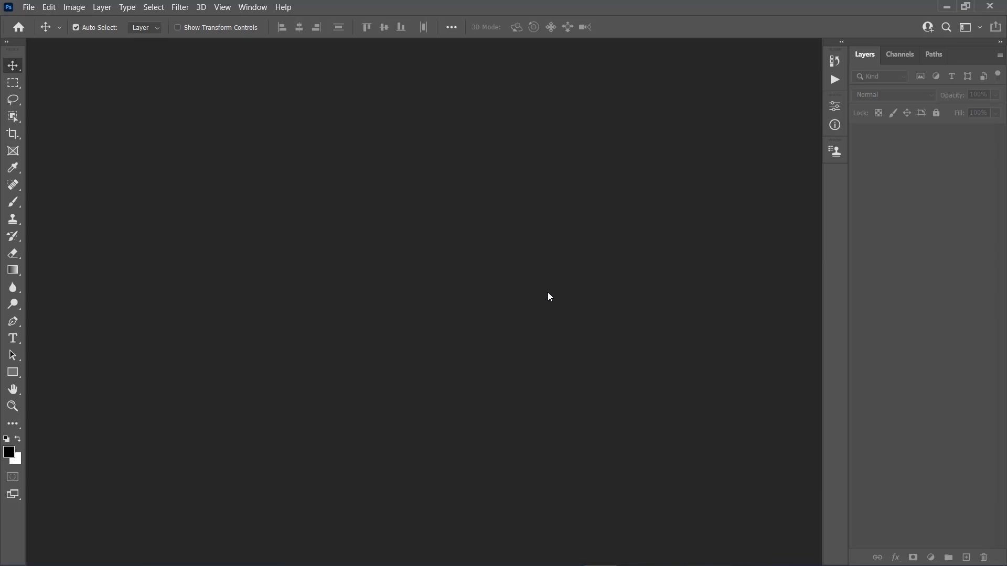
pyautogui.hotkey('ctrl', 'o')
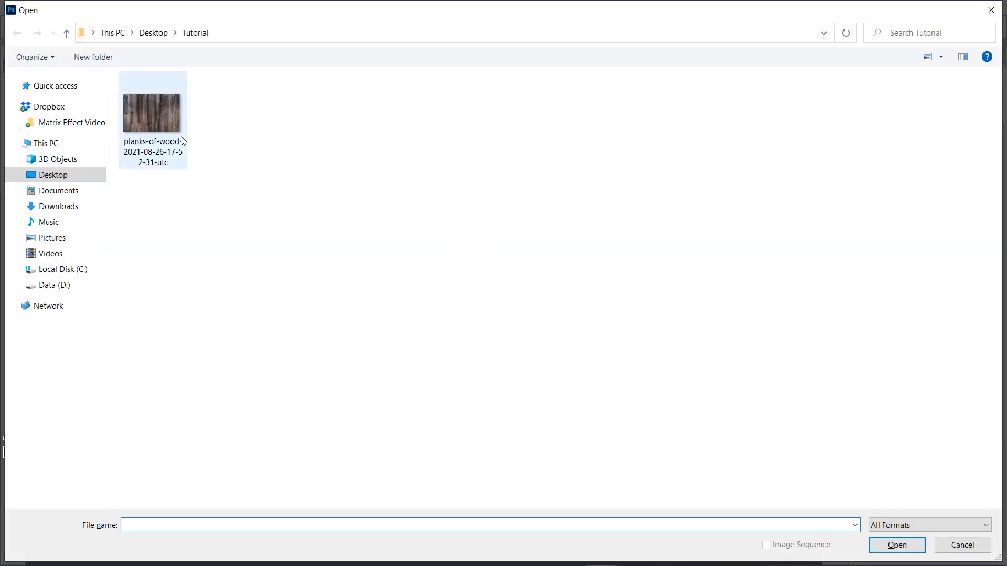
pyautogui.click(168, 128)
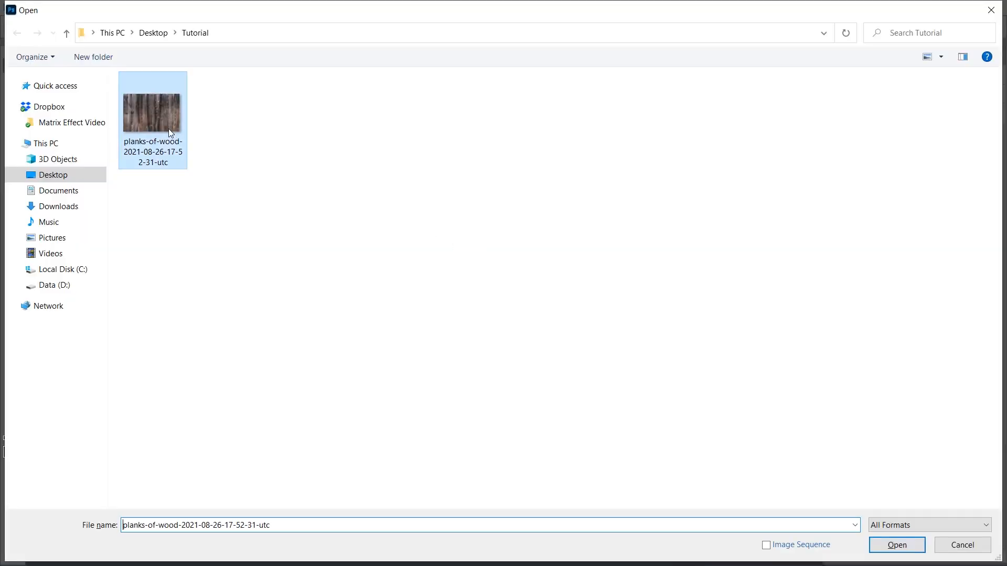
pyautogui.click(897, 545)
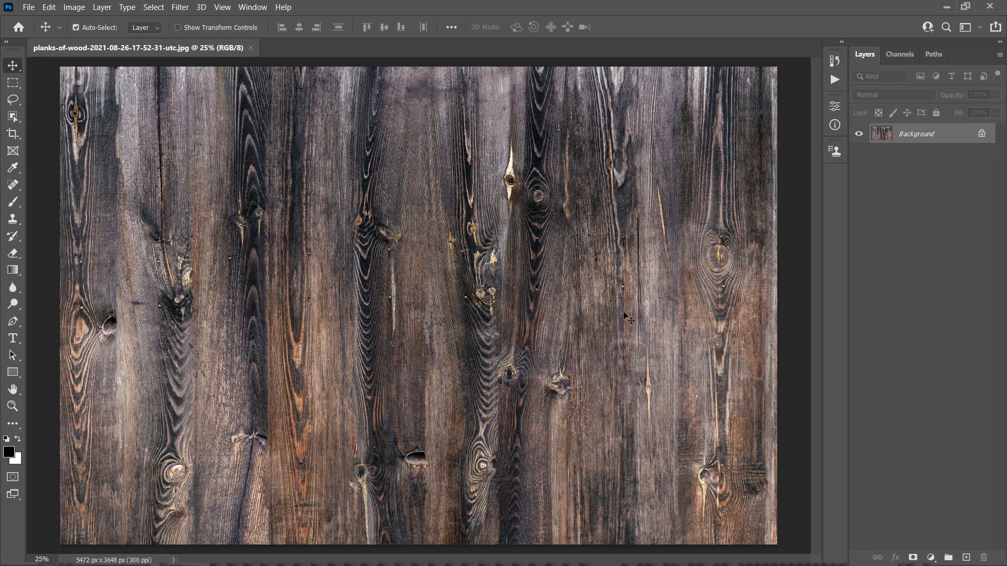
# Step: Resize the wood image to a resolution of 72 pixels/inch and a width of 850 px
pyautogui.hotkey('ctrl', 'alt', 'i')
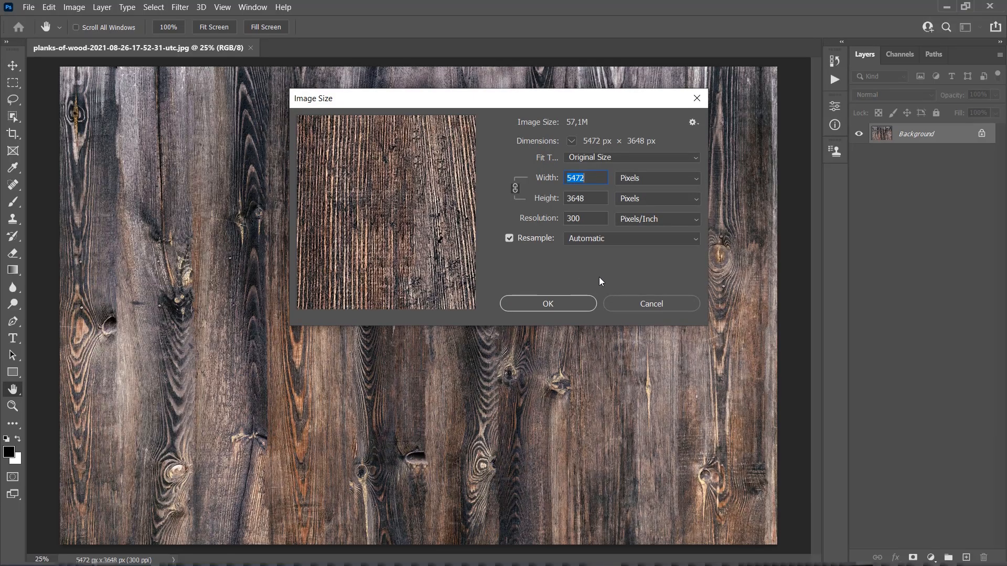
pyautogui.write('72')
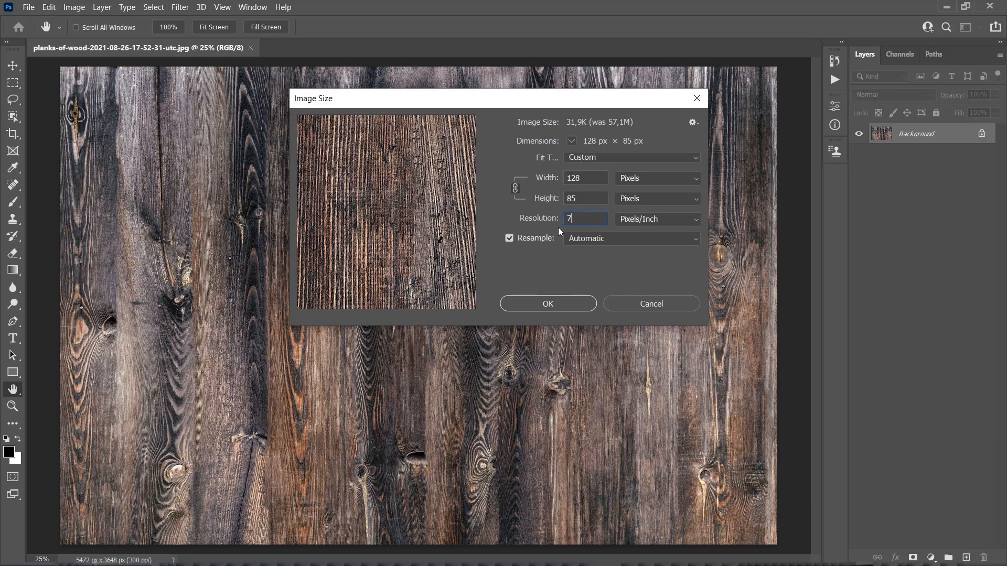
pyautogui.doubleClick(582, 181)
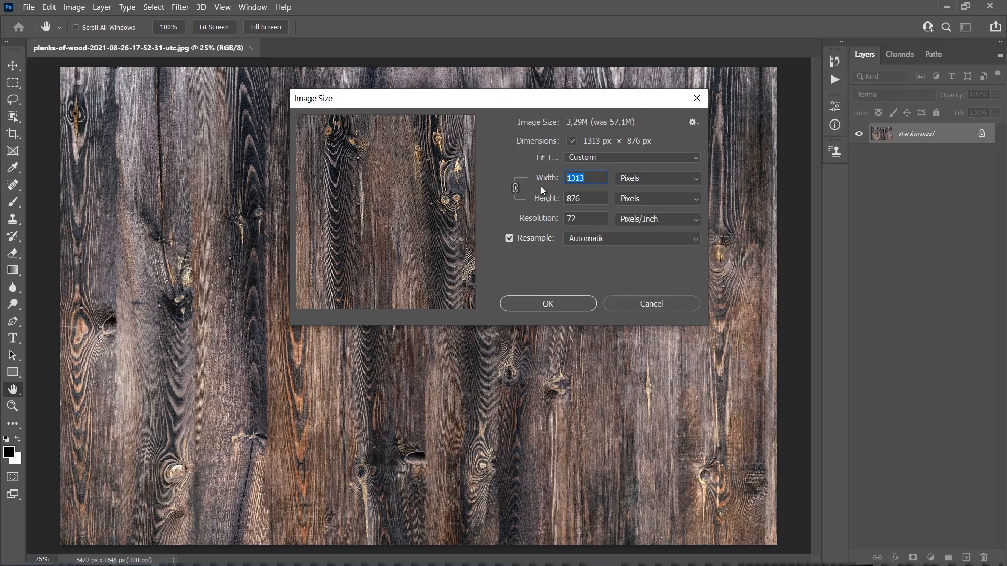
pyautogui.write('850')
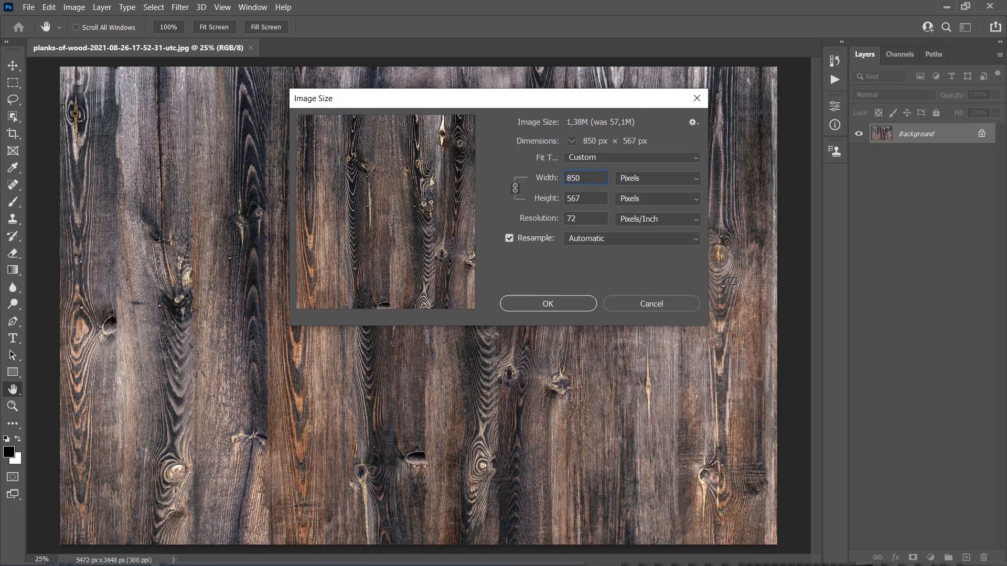
pyautogui.click(571, 304)
# Step: Activate the Horizontal Type tool and choose the Varsity Team Bold font
pyautogui.press('z')
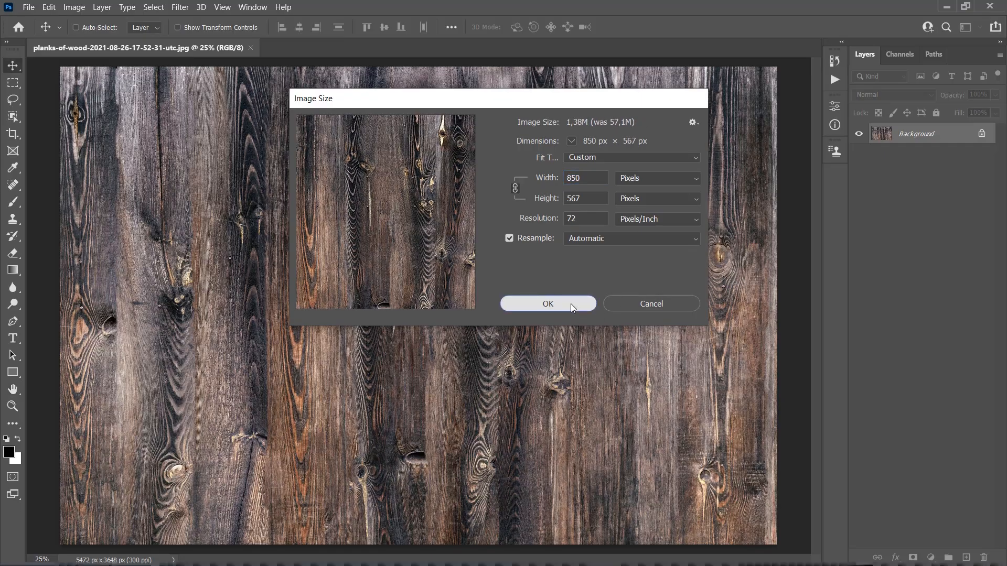
pyautogui.rightClick(443, 294)
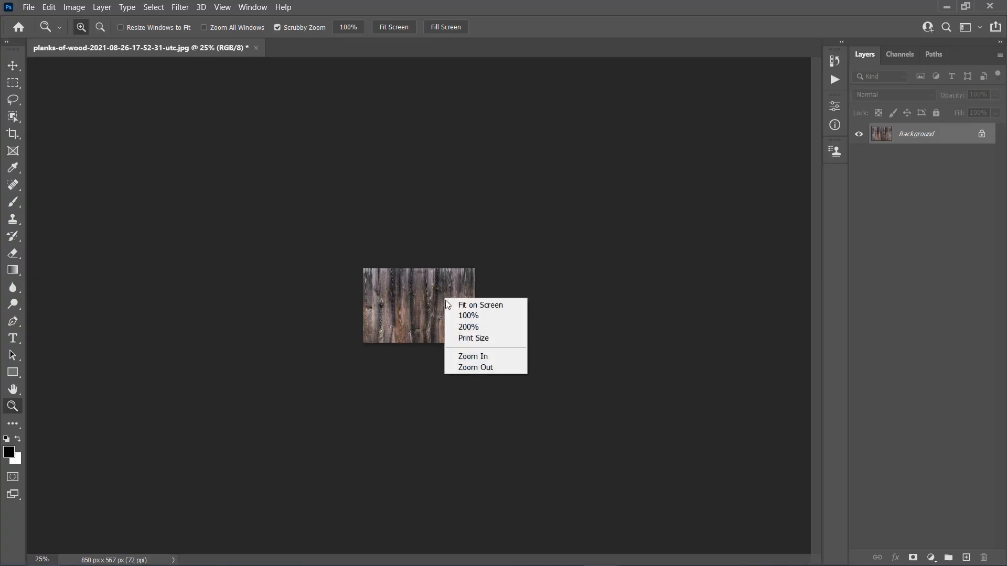
pyautogui.click(461, 307)
pyautogui.keyDown('alt'); pyautogui.click(477, 316); pyautogui.keyUp('alt')
pyautogui.press('v')
pyautogui.press('t')
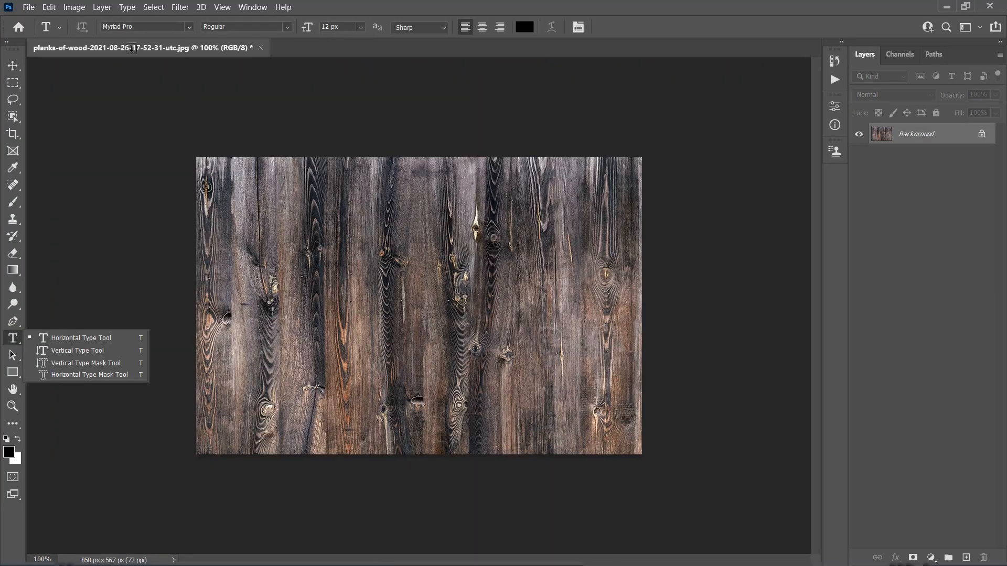
pyautogui.click(143, 28)
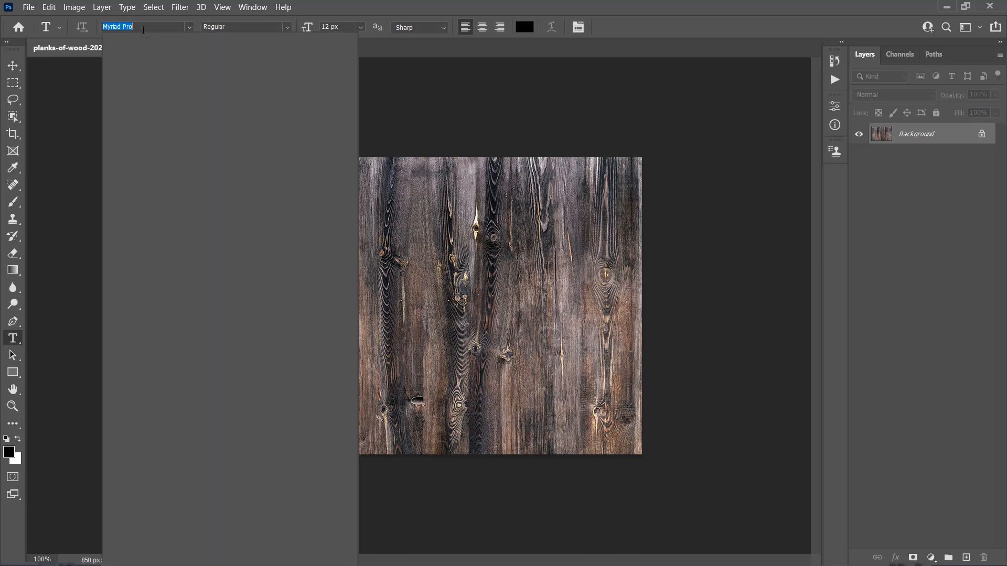
pyautogui.write('Varsity Team')
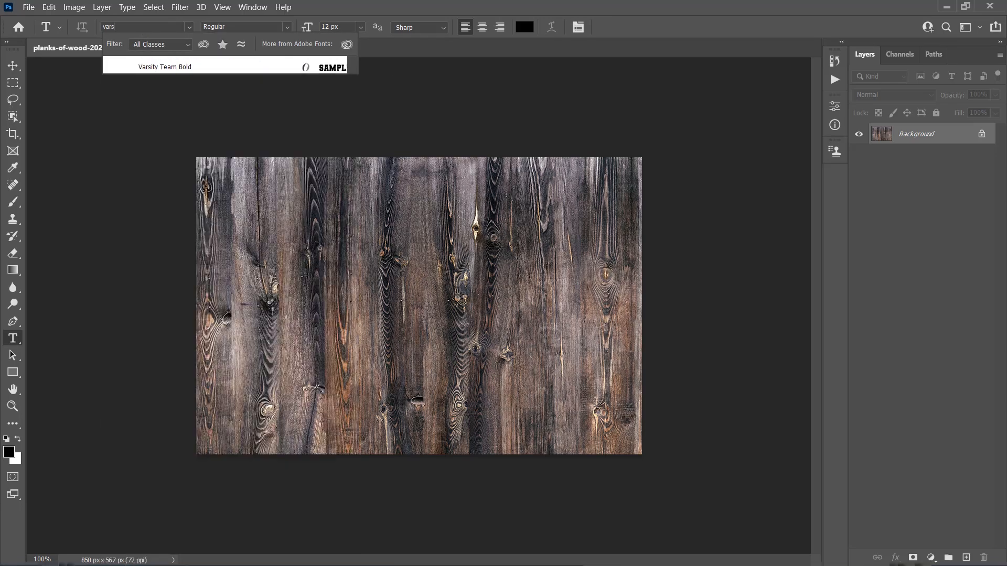
pyautogui.click(170, 70)
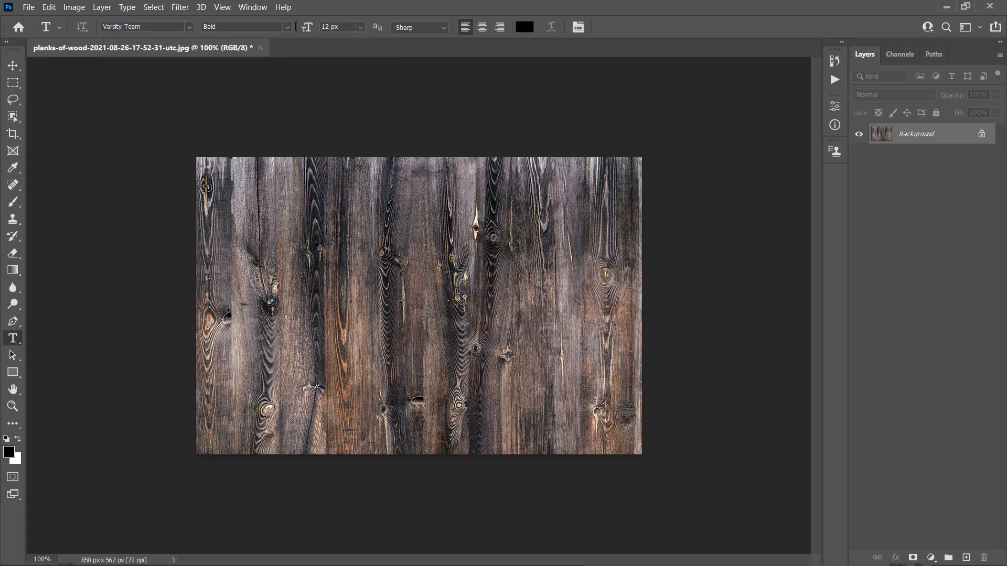
# Step: Set the font size to 450 px and type the text JB on the wood image
pyautogui.moveTo(339, 27); pyautogui.dragTo(292, 29)
pyautogui.write('450')
pyautogui.press('Return')
pyautogui.click(342, 304)
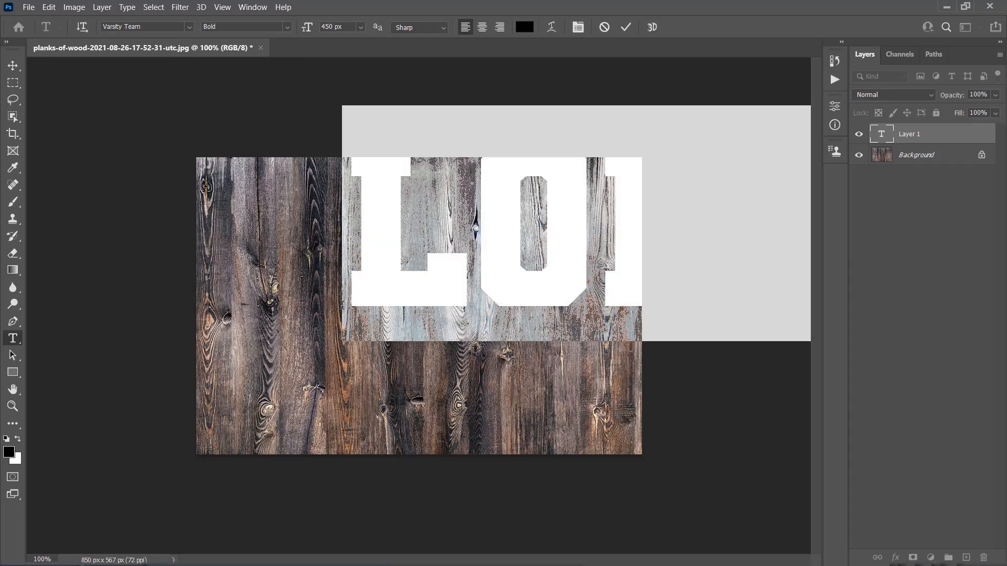
pyautogui.write('JB')
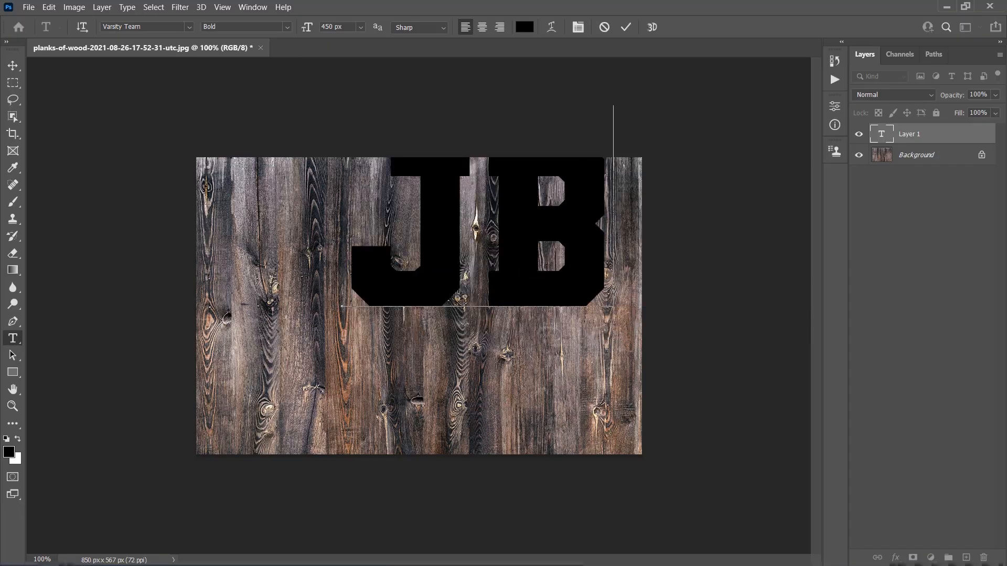
pyautogui.click(15, 66)
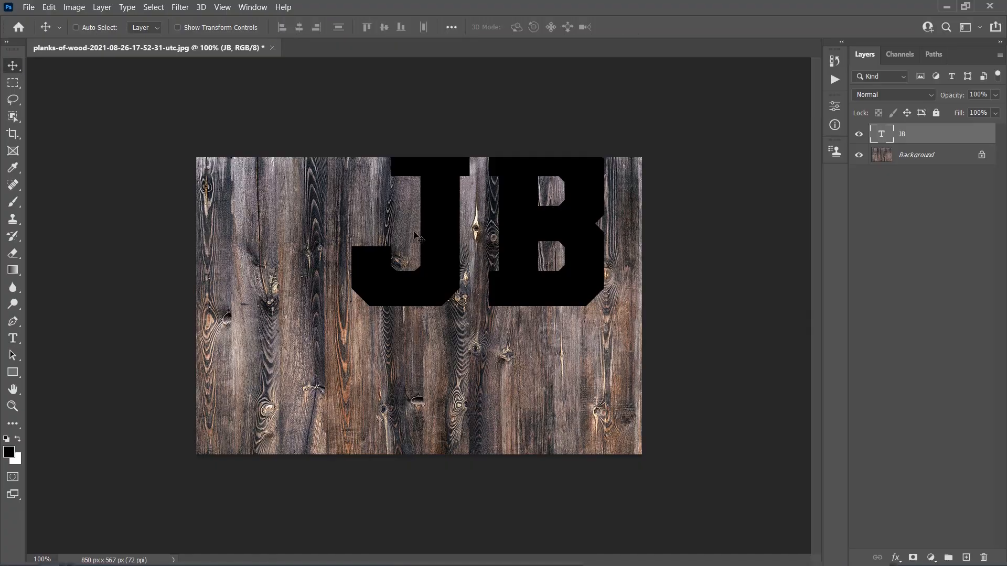
# Step: Center the JB text layer horizontally and vertically on the canvas
pyautogui.hotkey('ctrl', 'a')
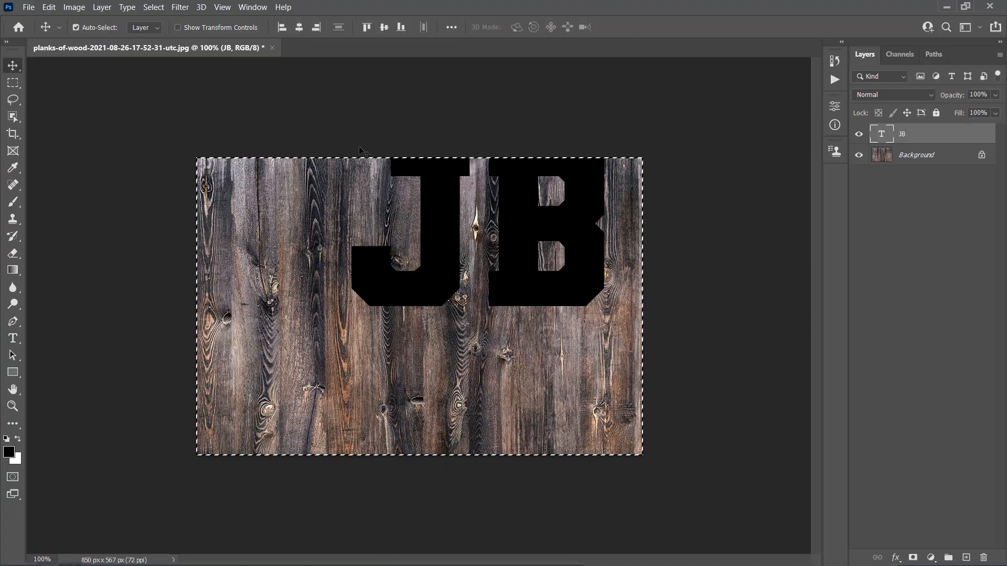
pyautogui.click(298, 29)
pyautogui.click(383, 27)
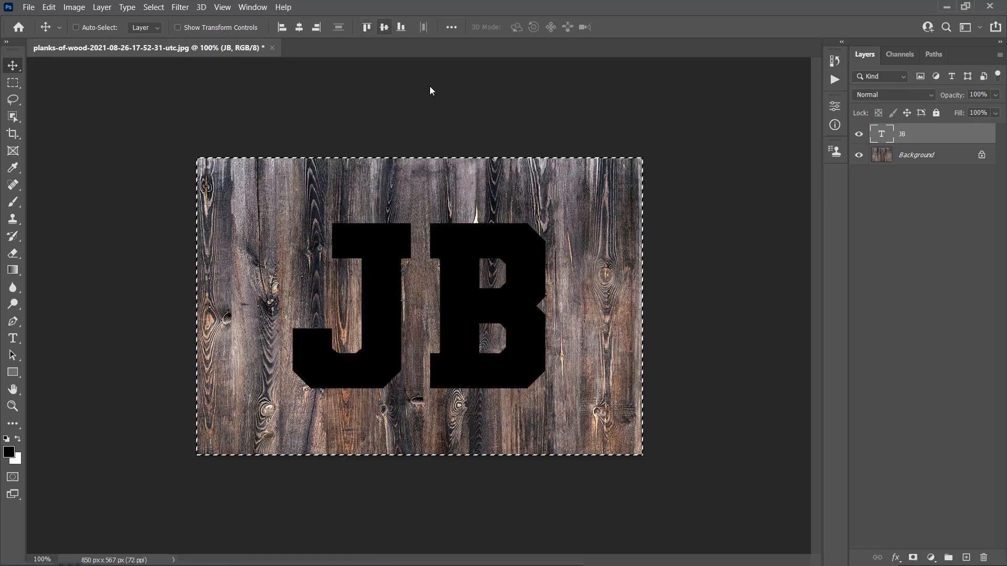
pyautogui.hotkey('ctrl', 'd')
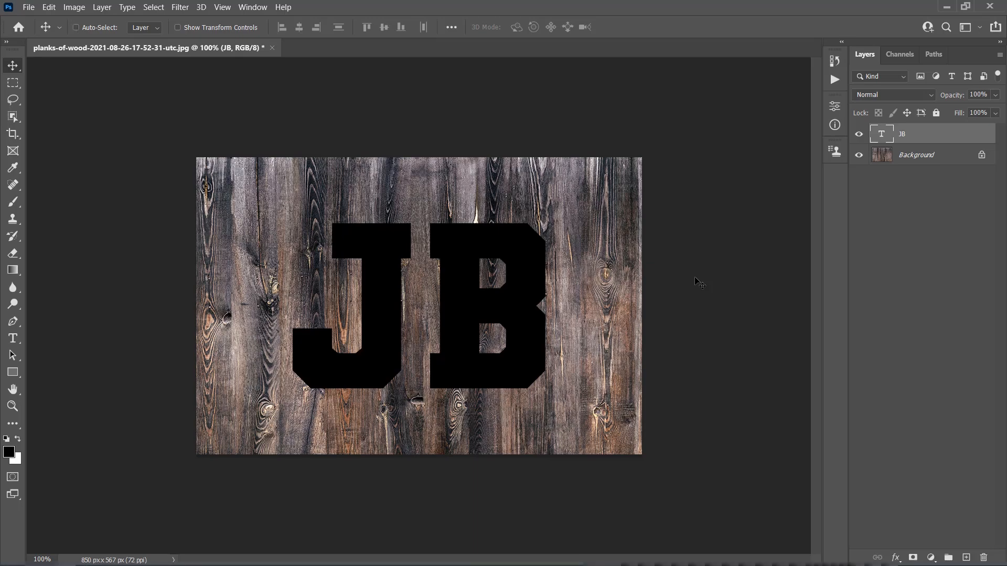
# Step: Open the Actions panel and create a new action set named Jeans Action
pyautogui.click(253, 7)
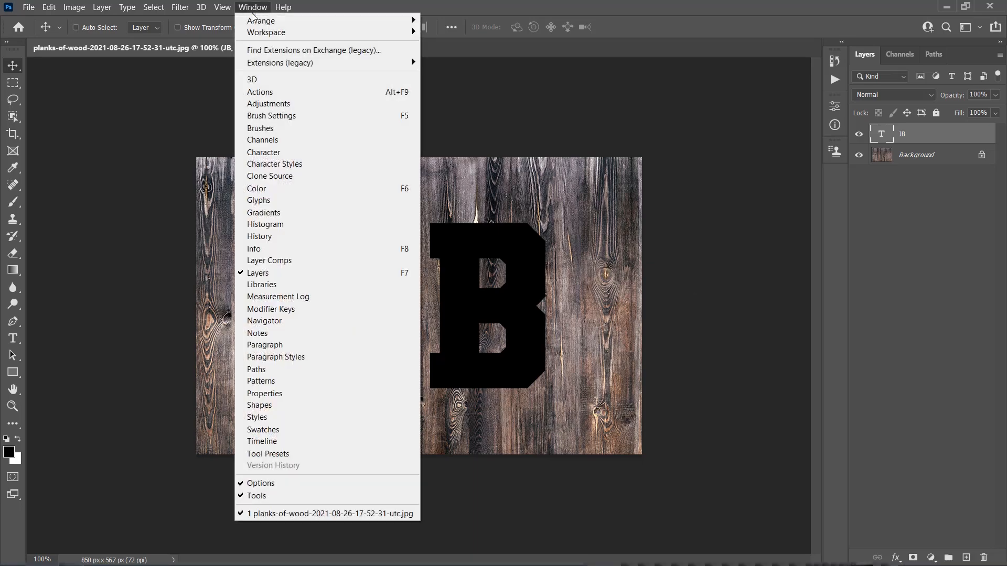
pyautogui.click(272, 94)
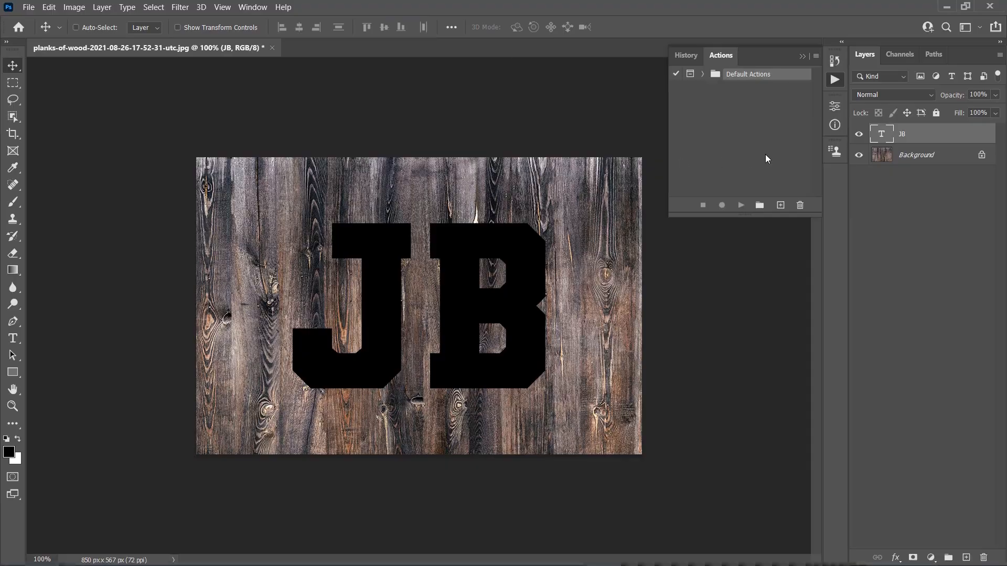
pyautogui.click(759, 206)
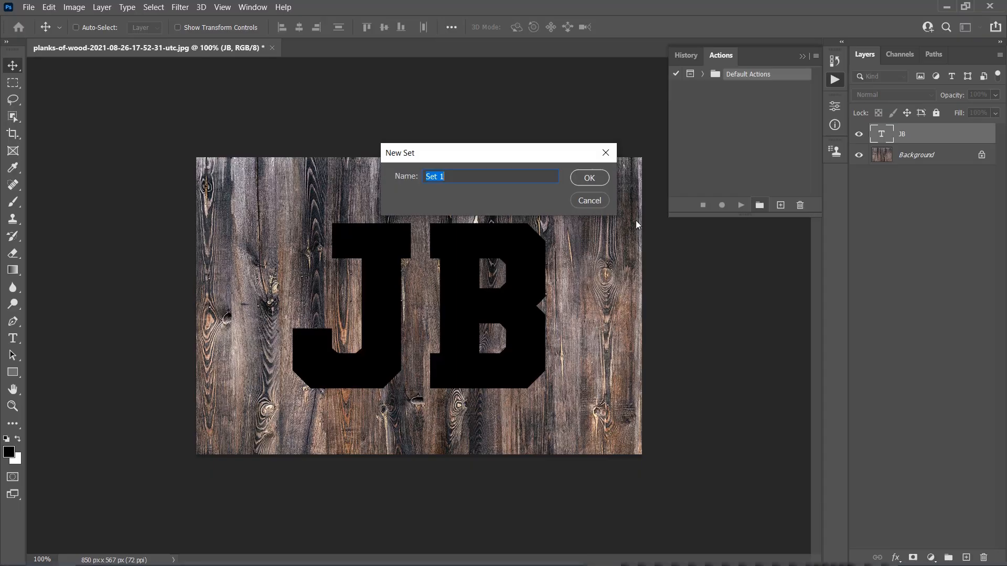
pyautogui.write('Jeans Action')
pyautogui.click(584, 181)
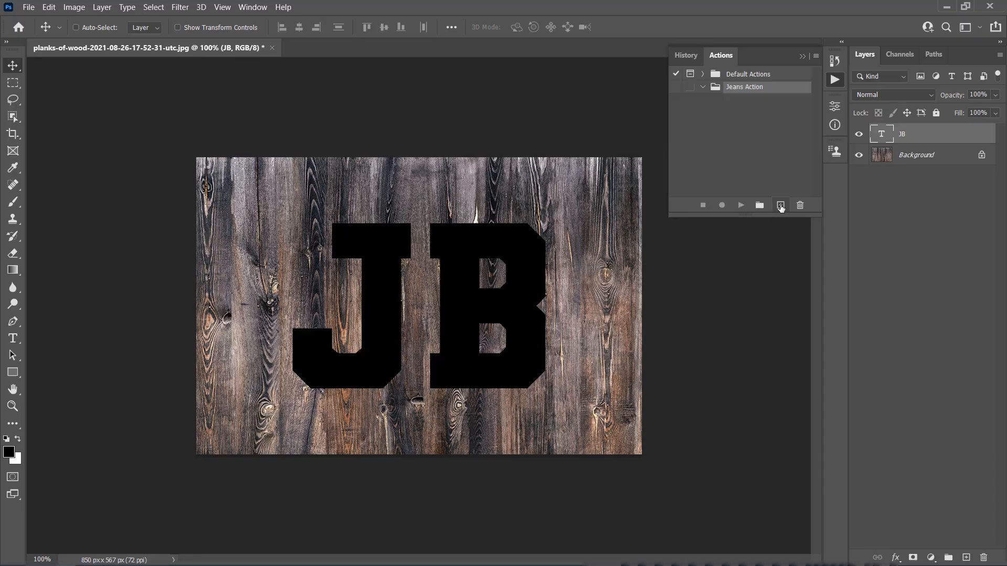
# Step: Create a new action named Start in the Jeans Action set and begin recording
pyautogui.click(780, 206)
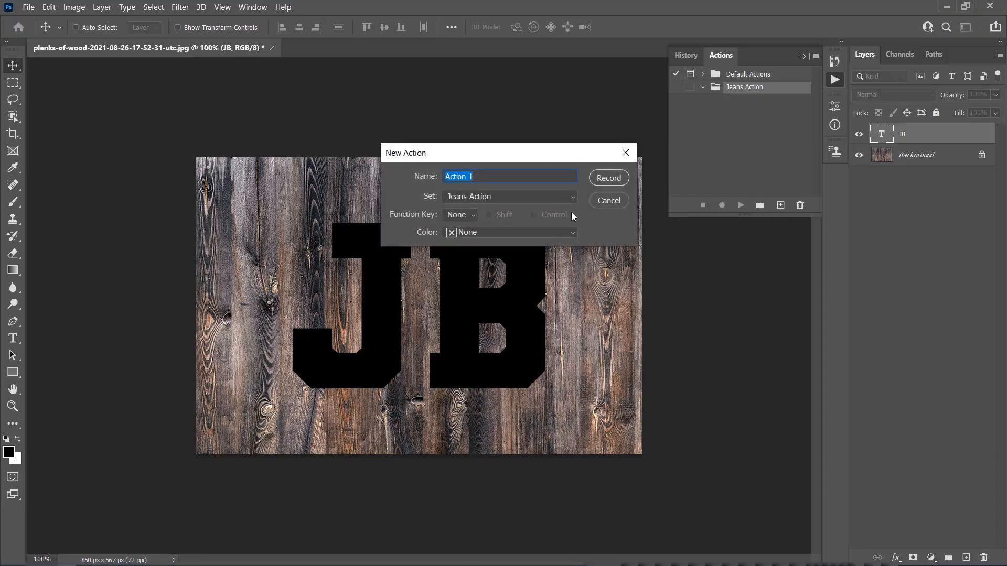
pyautogui.write('Start')
pyautogui.click(618, 179)
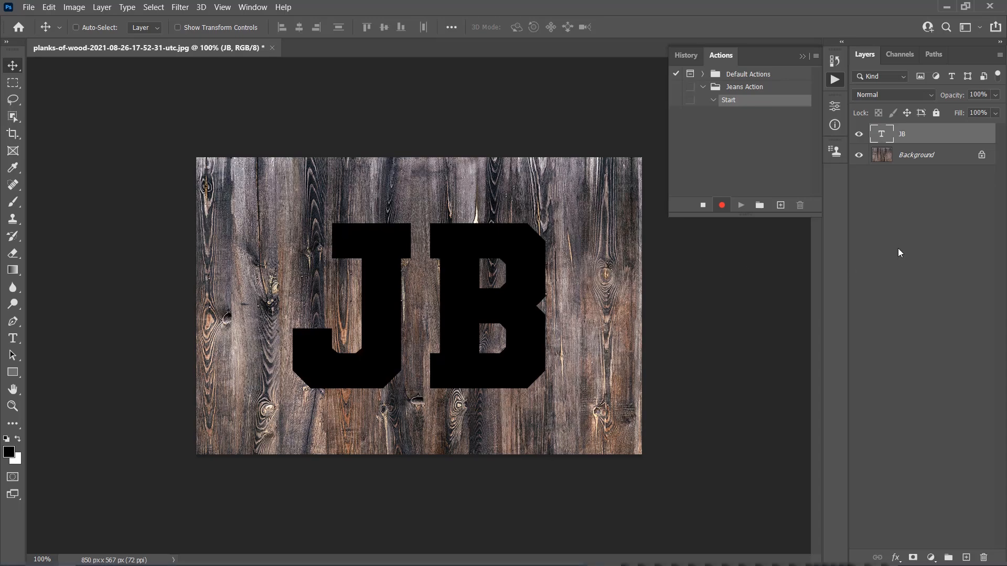
# Step: Duplicate the JB text layer as a new layer named jeans-base
pyautogui.rightClick(929, 138)
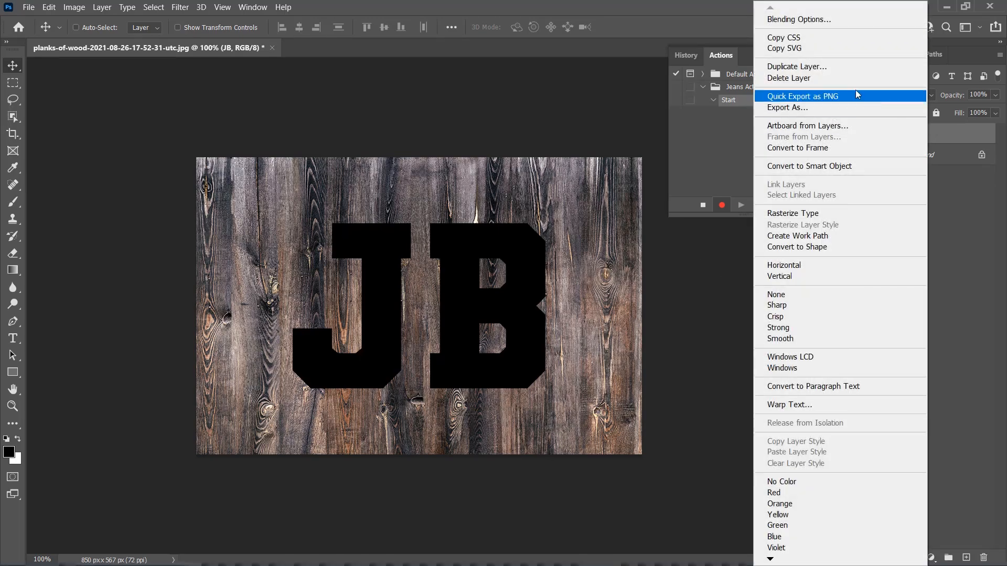
pyautogui.click(796, 69)
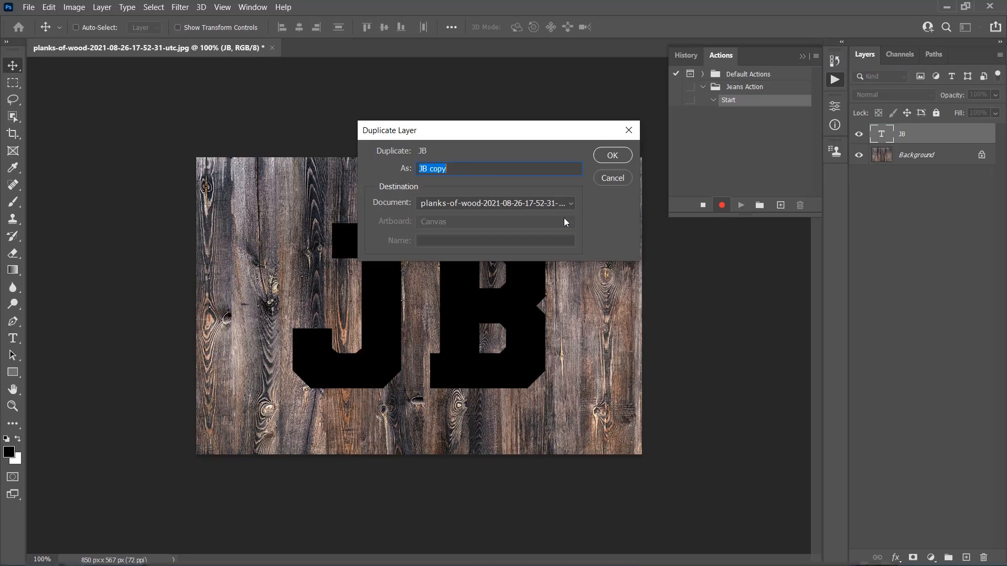
pyautogui.write('jeans-base')
pyautogui.click(610, 155)
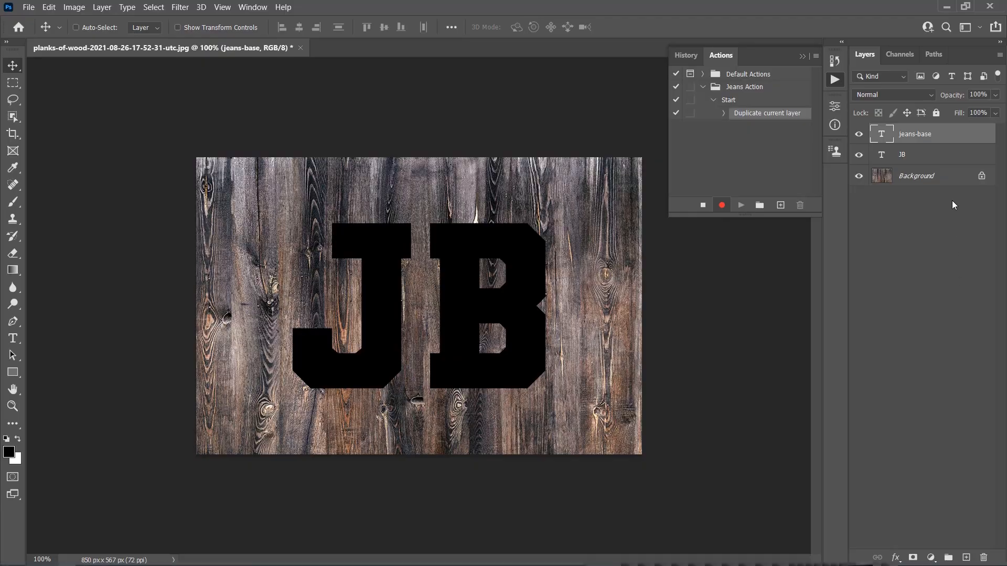
# Step: Duplicate the jeans-base layer as a new layer named jeans-rim
pyautogui.rightClick(939, 136)
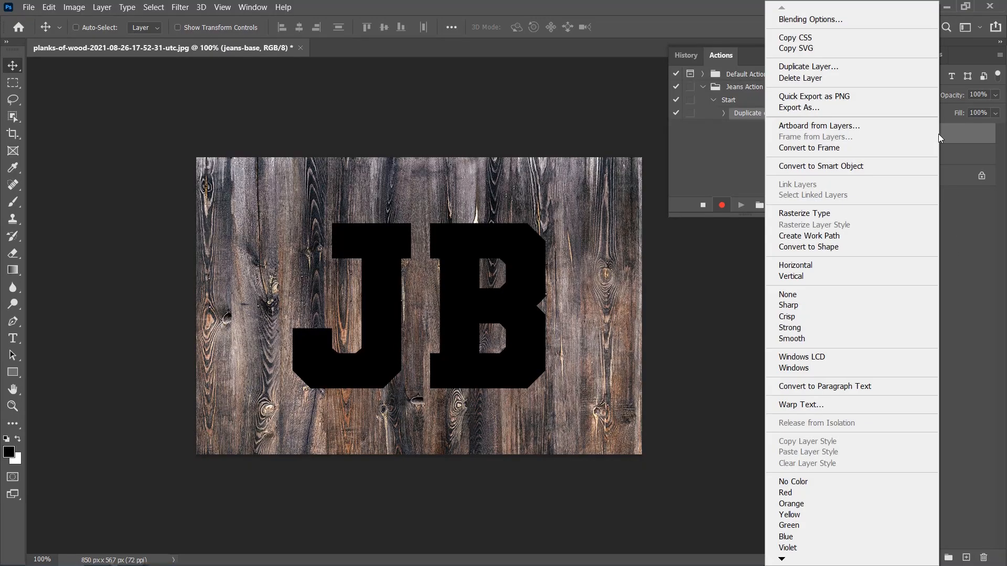
pyautogui.click(808, 67)
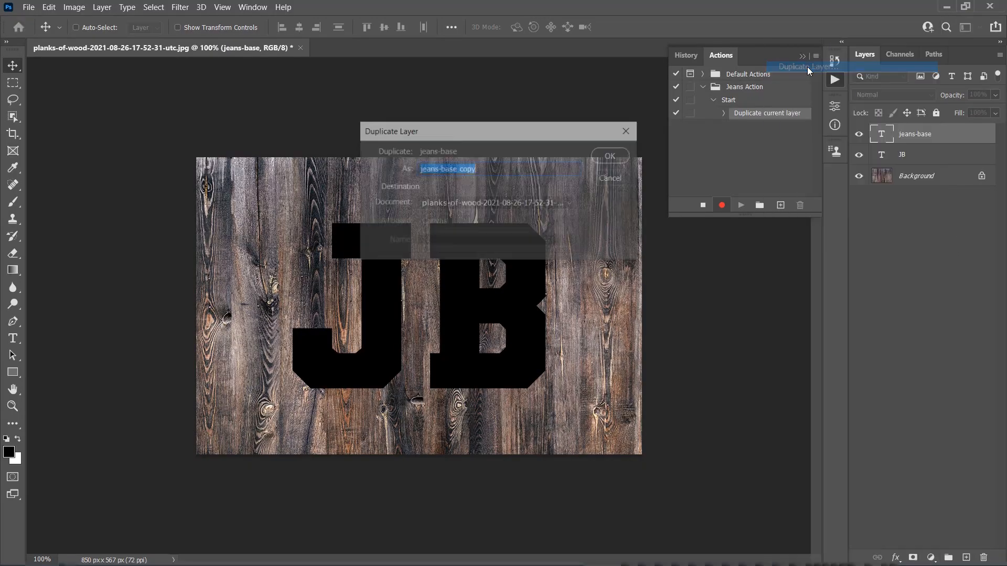
pyautogui.write('jeans-rim')
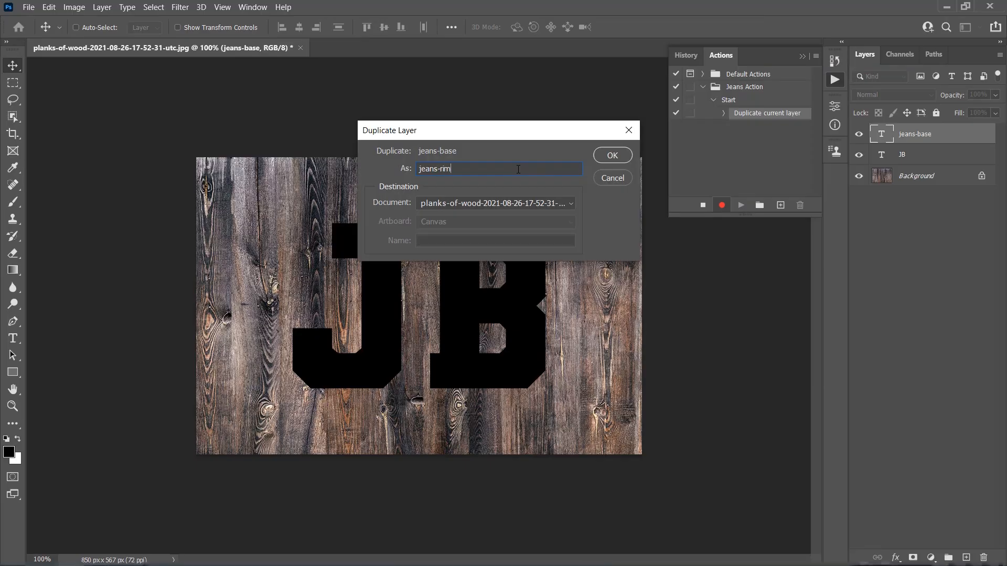
pyautogui.click(613, 156)
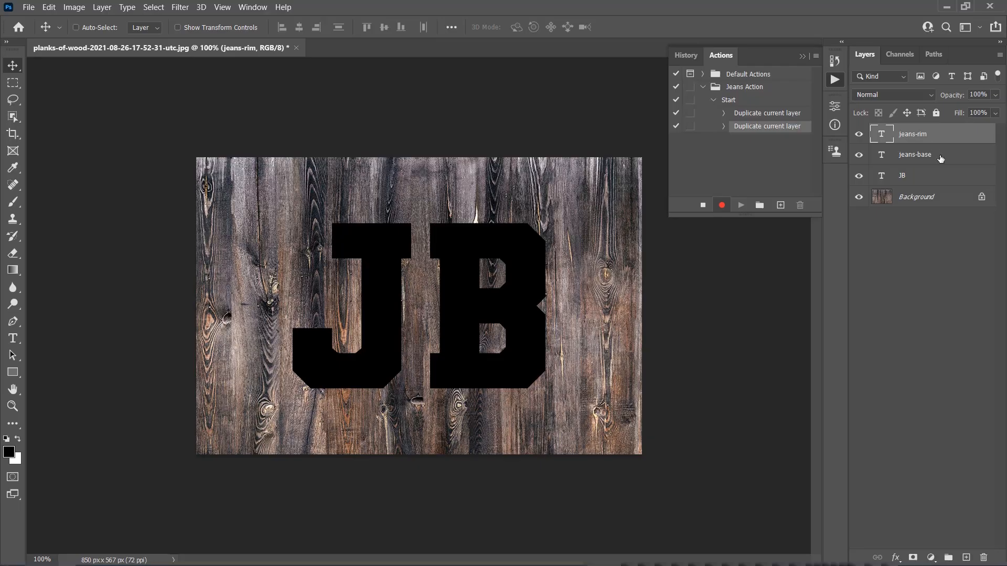
# Step: Set the jeans-rim layer's fill opacity to 0% and add a black 16 px Outside stroke
pyautogui.rightClick(936, 134)
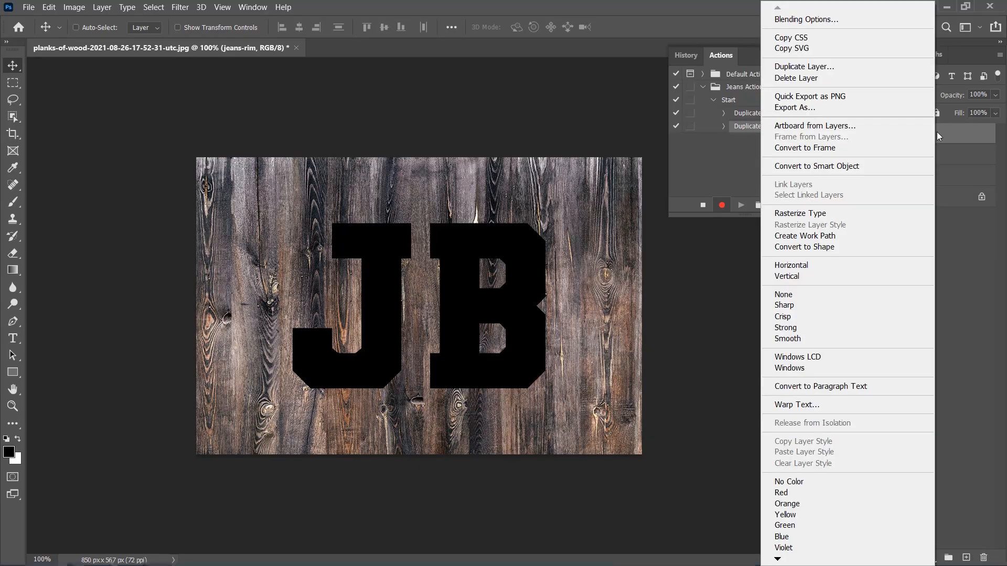
pyautogui.click(813, 19)
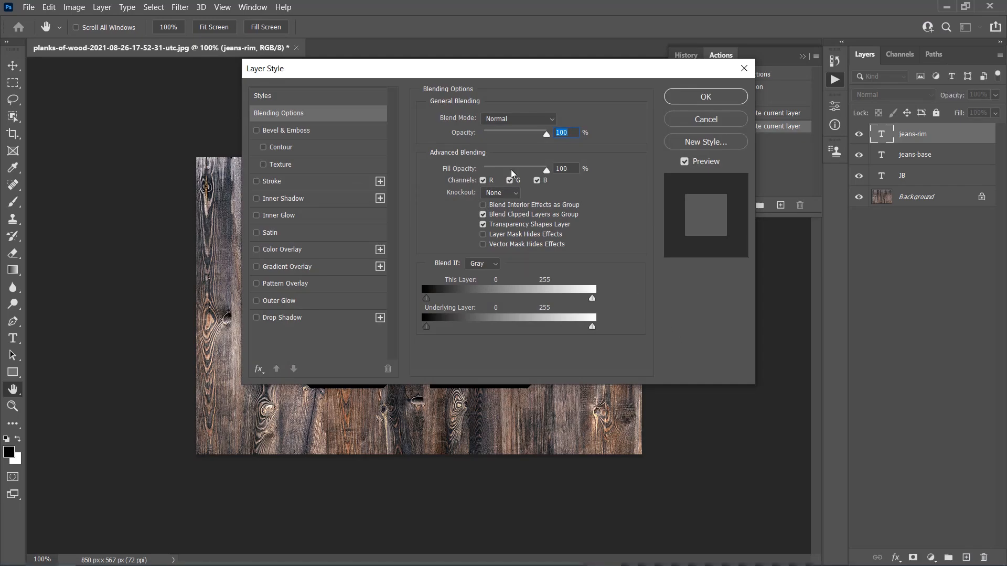
pyautogui.moveTo(545, 168); pyautogui.dragTo(471, 168)
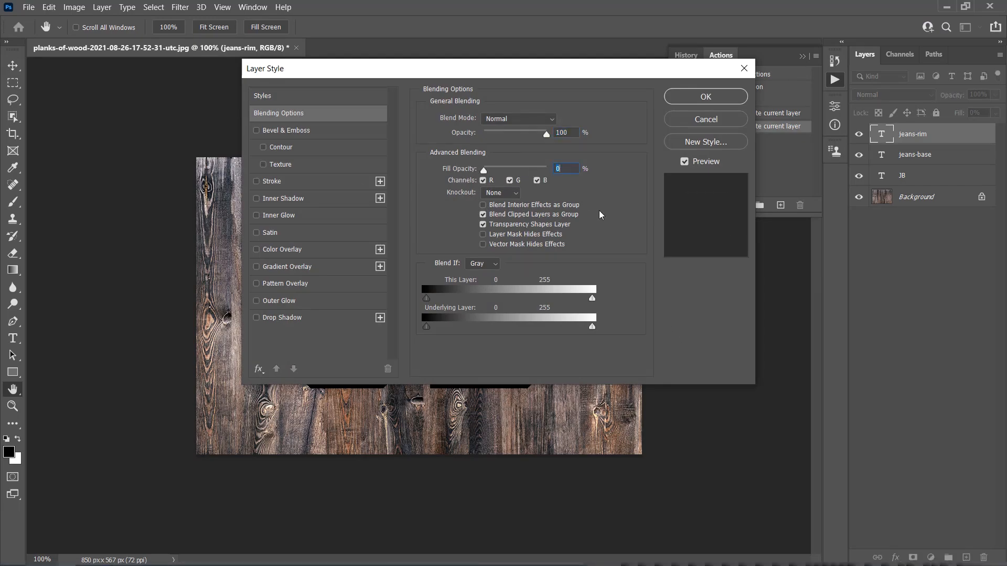
pyautogui.click(256, 181)
pyautogui.click(279, 184)
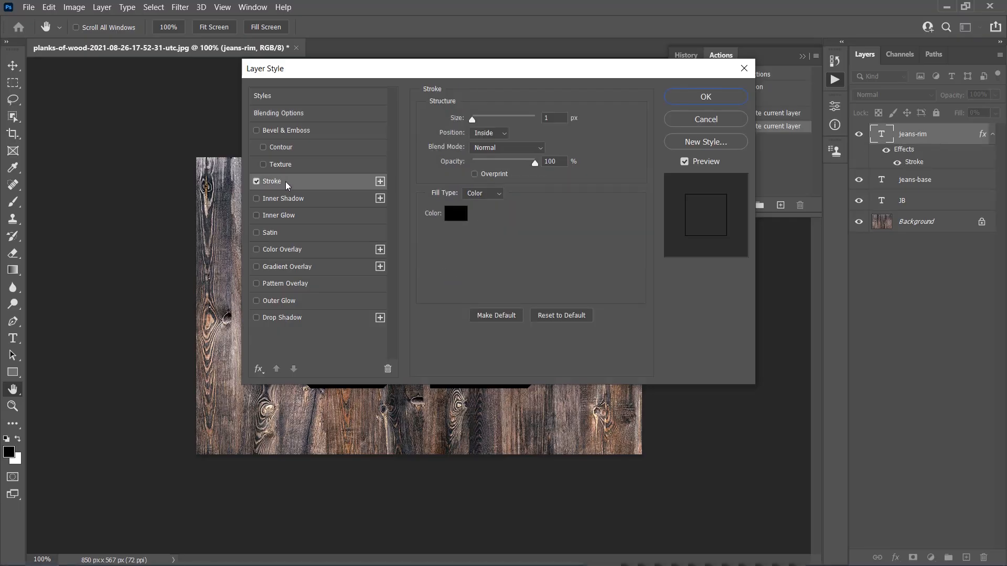
pyautogui.press('Tab')
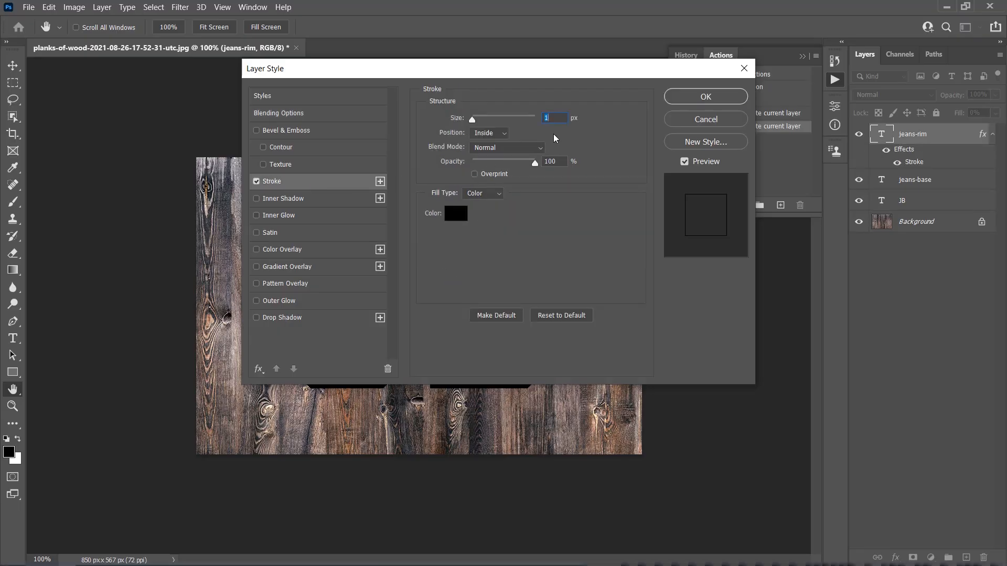
pyautogui.write('16')
pyautogui.click(491, 136)
pyautogui.click(481, 142)
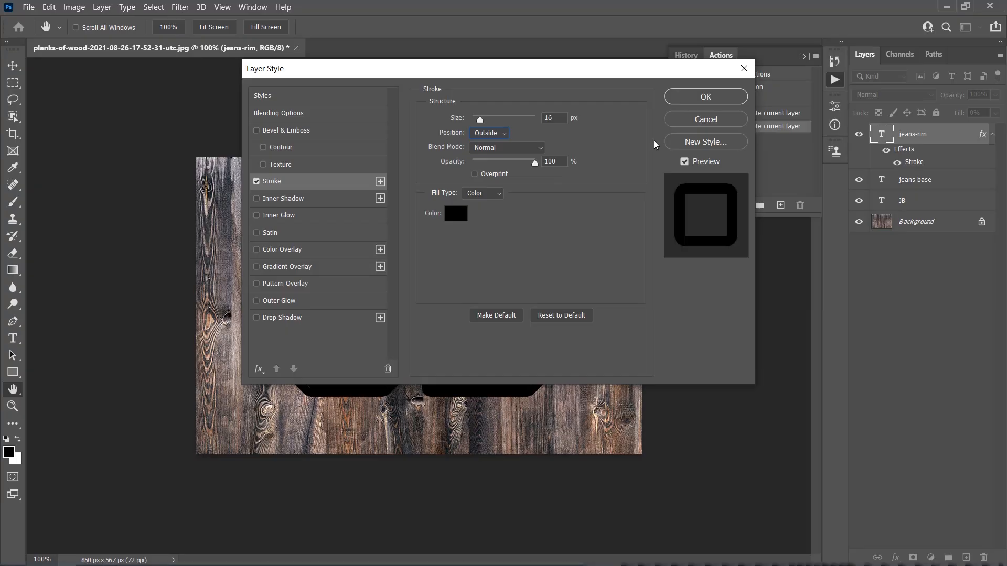
pyautogui.click(685, 99)
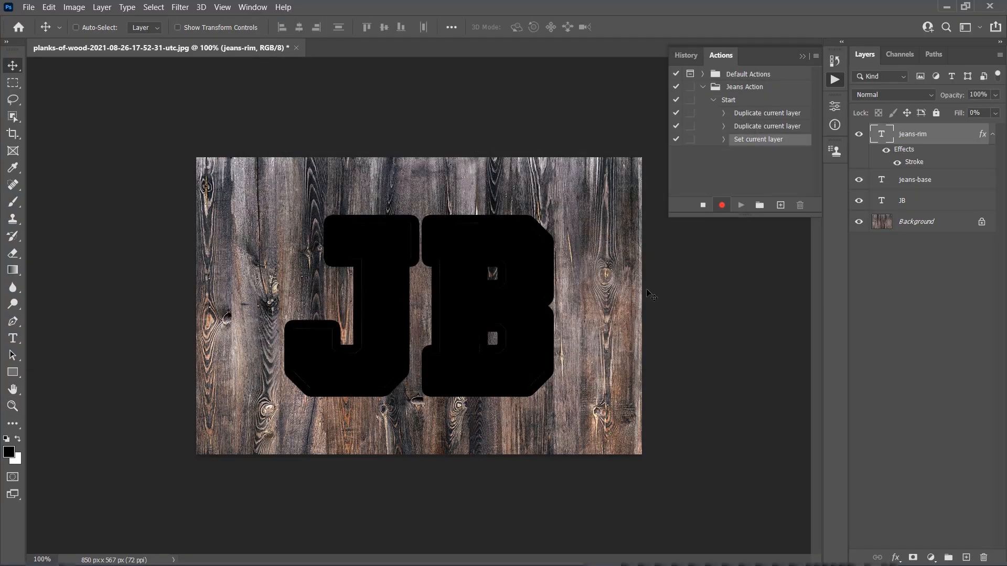
# Step: Convert the jeans-rim layer to a smart object
pyautogui.rightClick(931, 137)
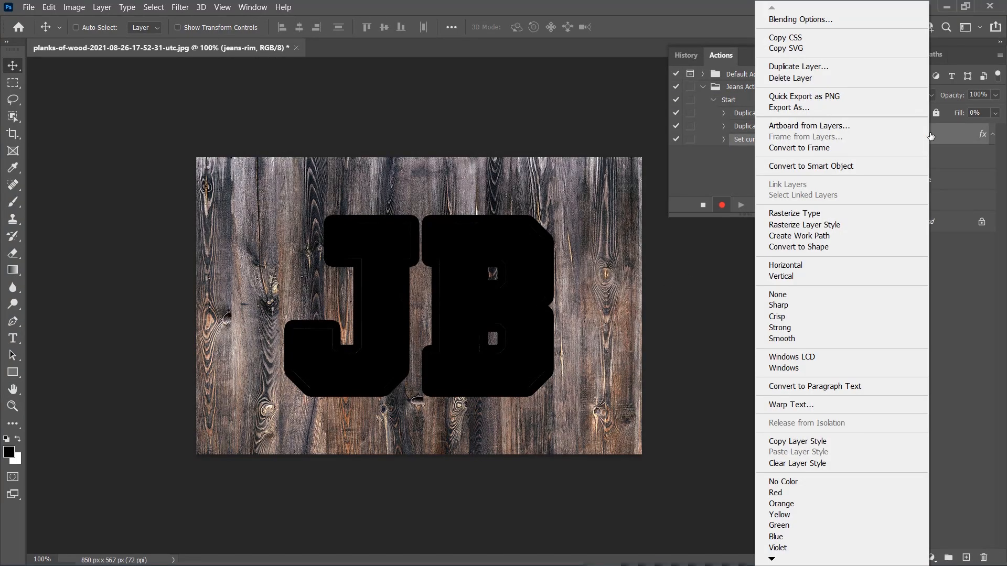
pyautogui.click(806, 167)
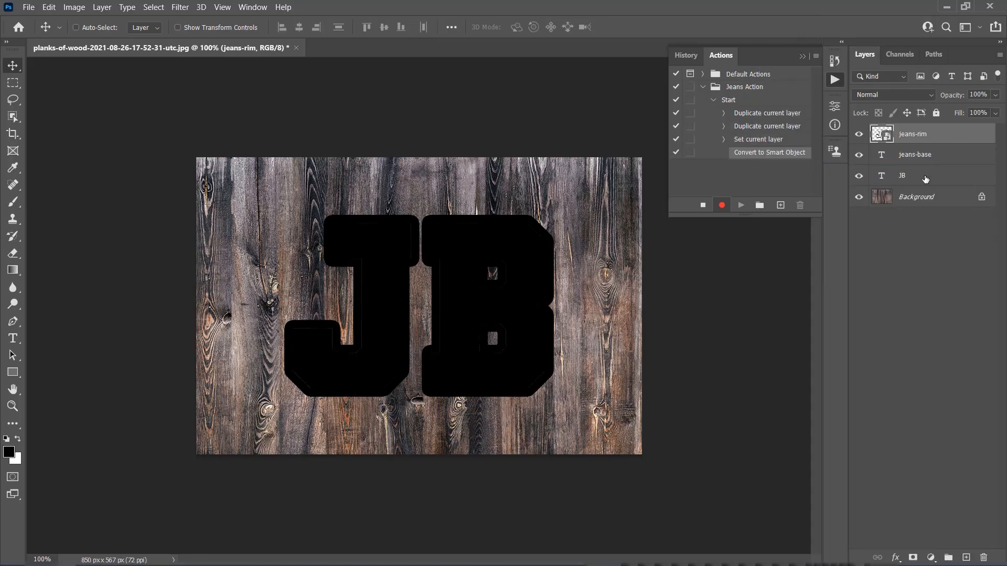
# Step: Add a Smooth Inner Bevel to jeans-rim: depth 888%, size 2 px, black Linear Burn highlight, white Color Dodge shadow
pyautogui.rightClick(938, 138)
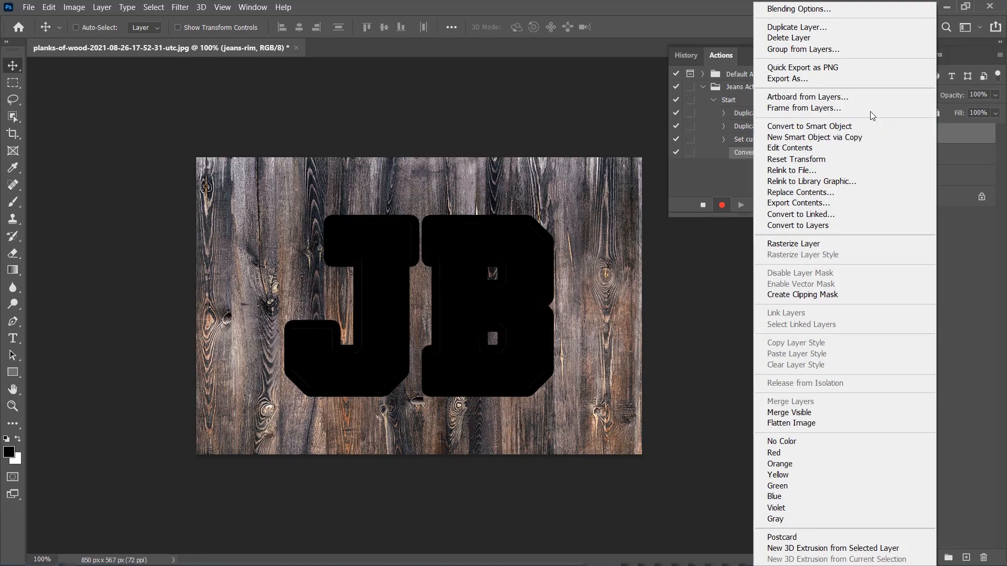
pyautogui.click(790, 10)
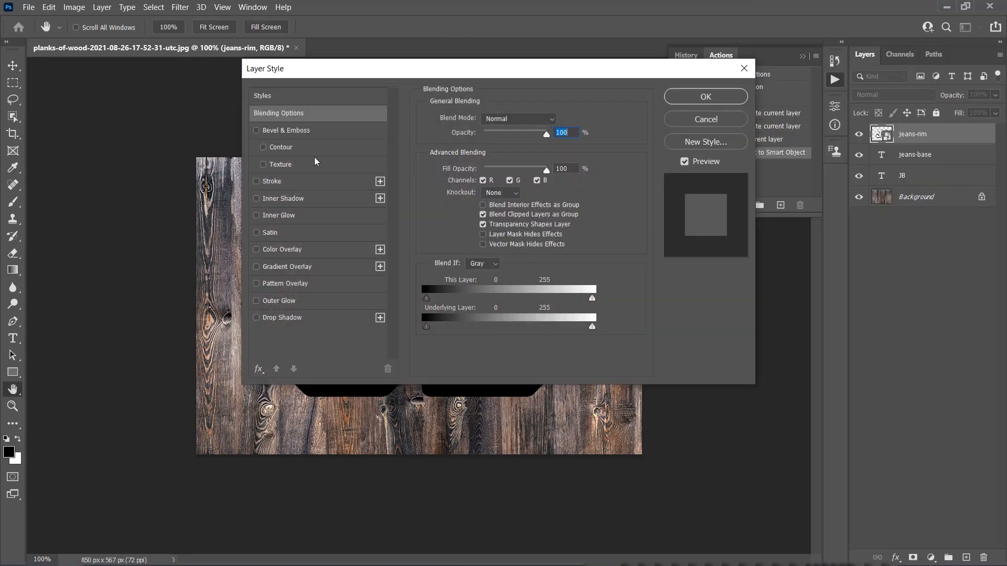
pyautogui.click(293, 130)
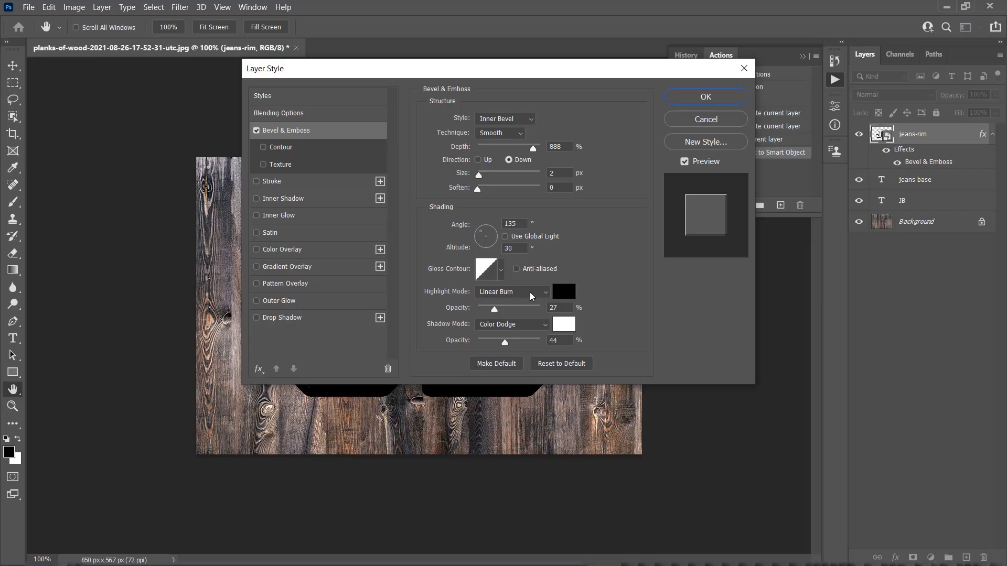
pyautogui.click(560, 297)
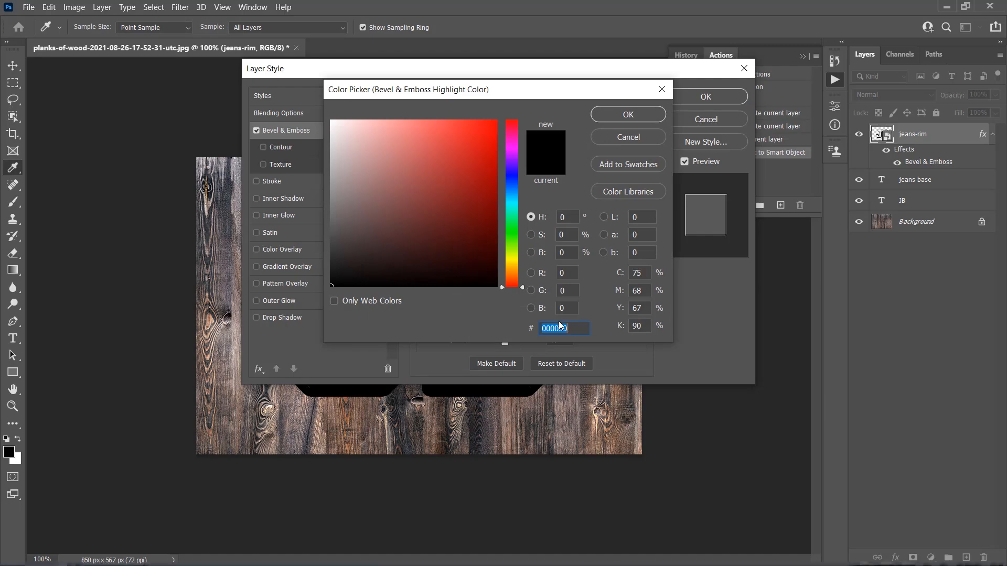
pyautogui.click(617, 113)
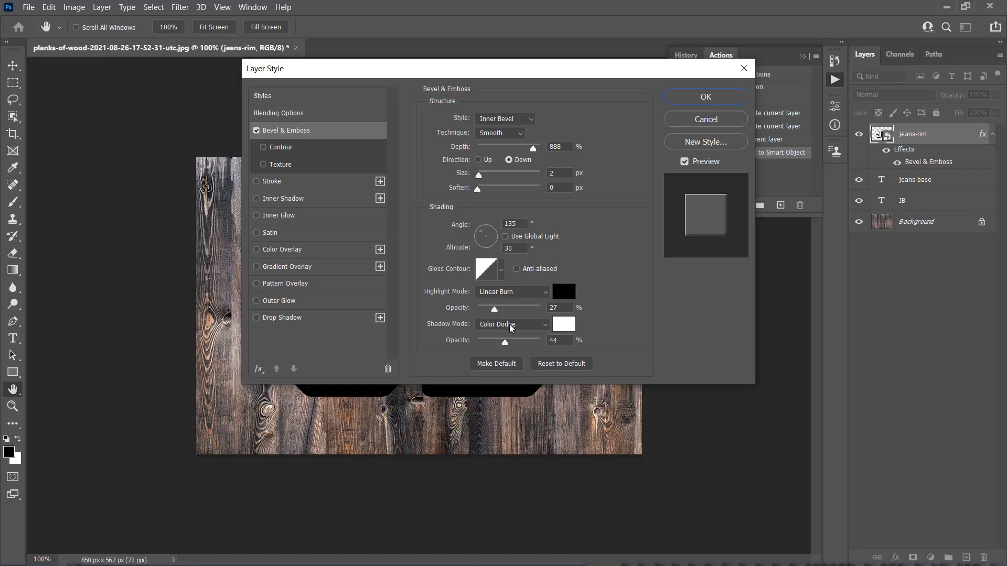
pyautogui.click(563, 325)
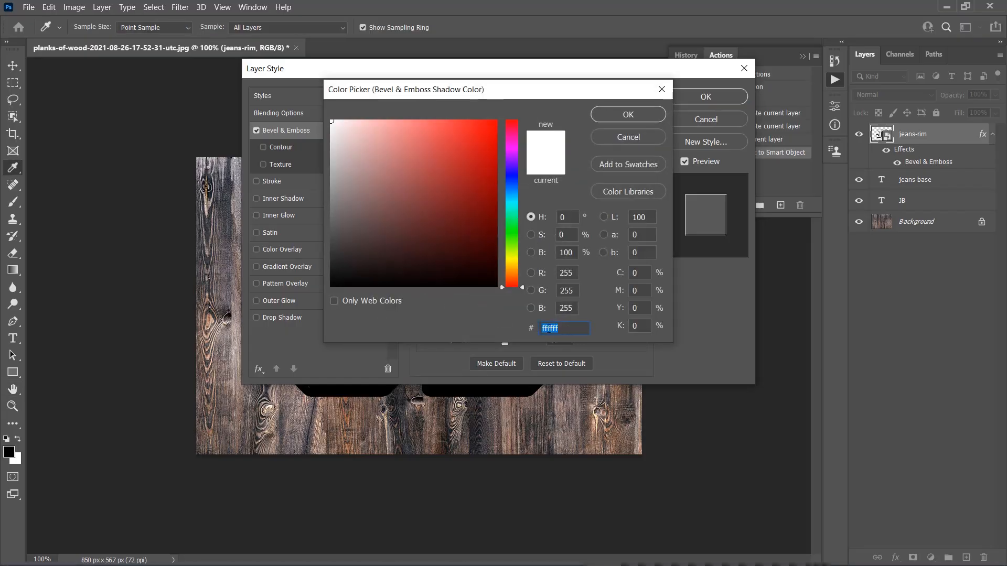
pyautogui.click(640, 115)
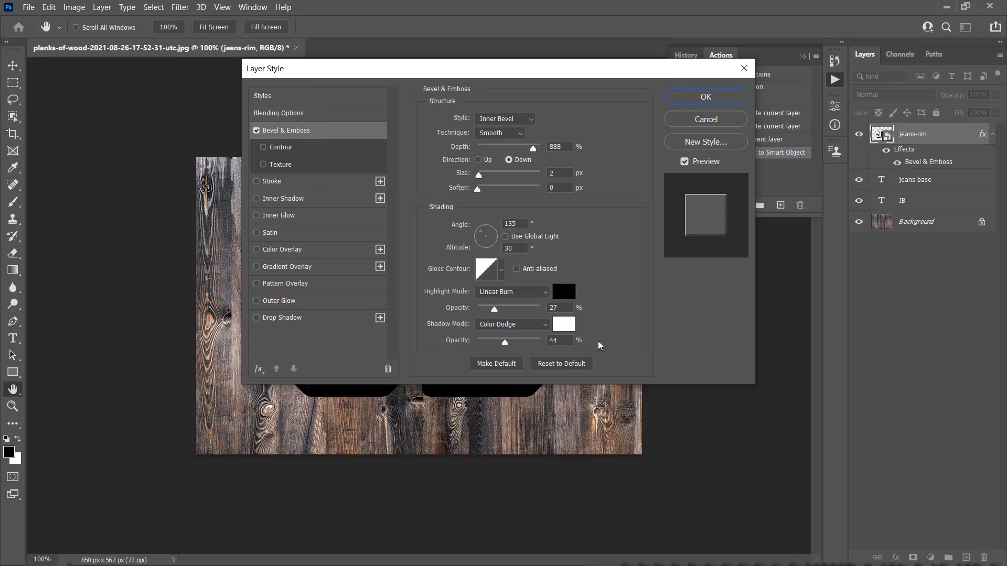
# Step: Enable the bevel's Texture using the denim-texture pattern at 50% scale and +95 depth
pyautogui.click(282, 166)
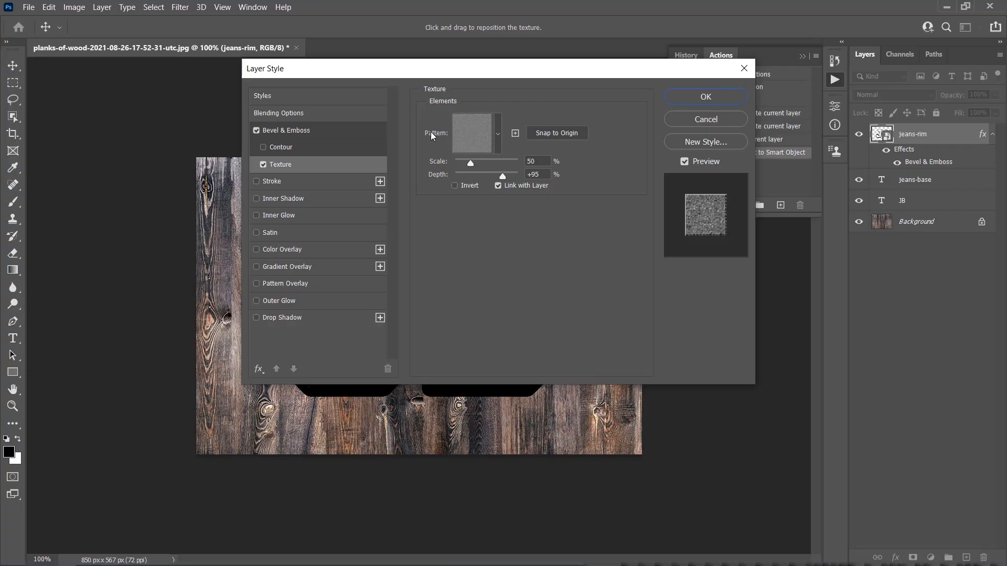
pyautogui.click(470, 136)
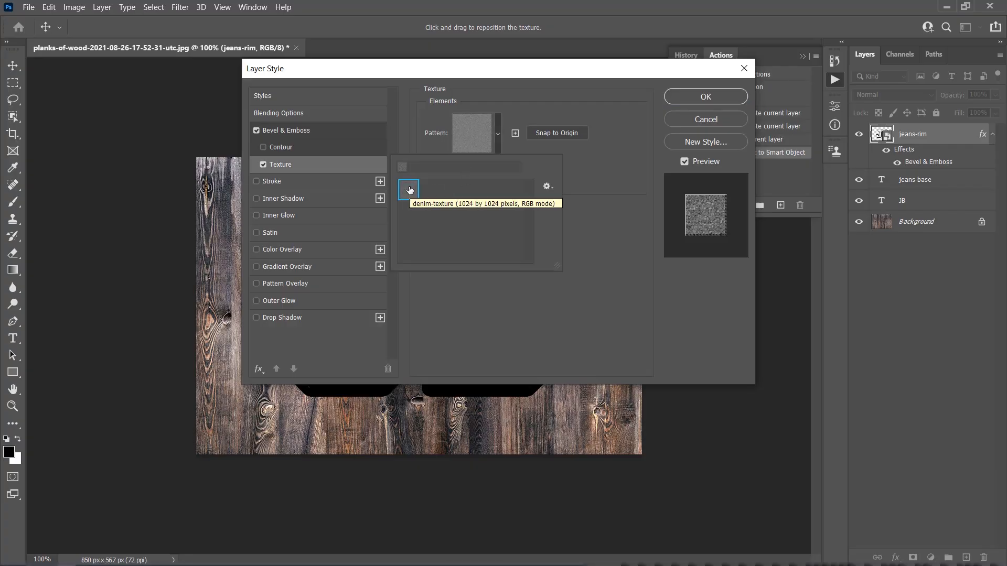
pyautogui.click(622, 224)
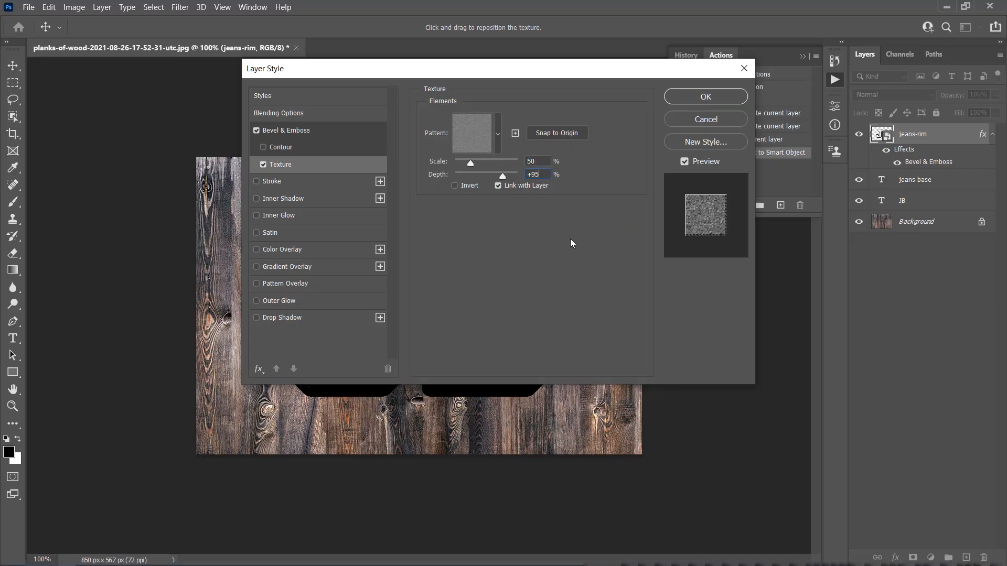
# Step: Add an Inner Shadow to jeans-rim with Use Global Light off, angle -45°, and anti-aliased contour
pyautogui.click(297, 199)
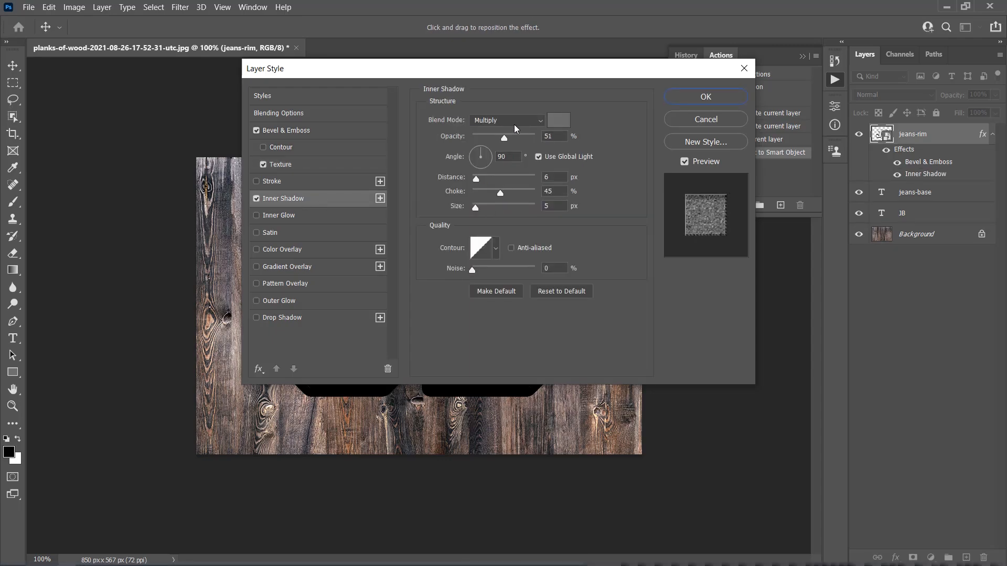
pyautogui.click(560, 122)
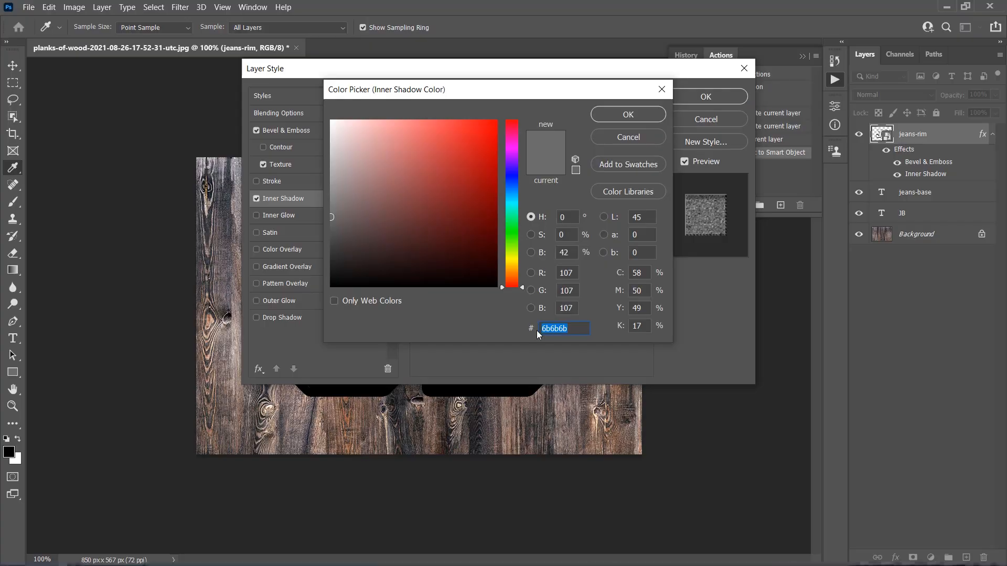
pyautogui.click(628, 115)
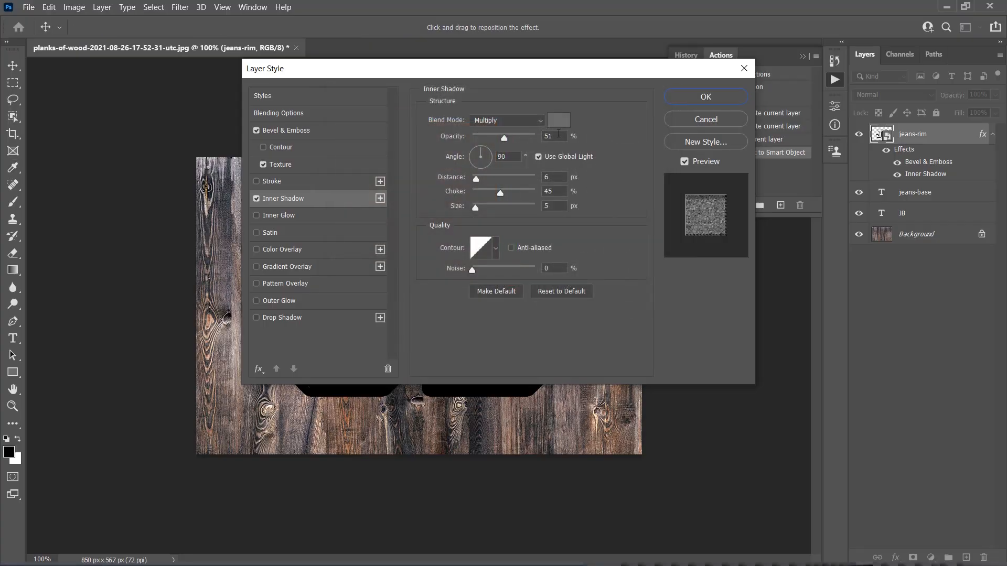
pyautogui.click(539, 157)
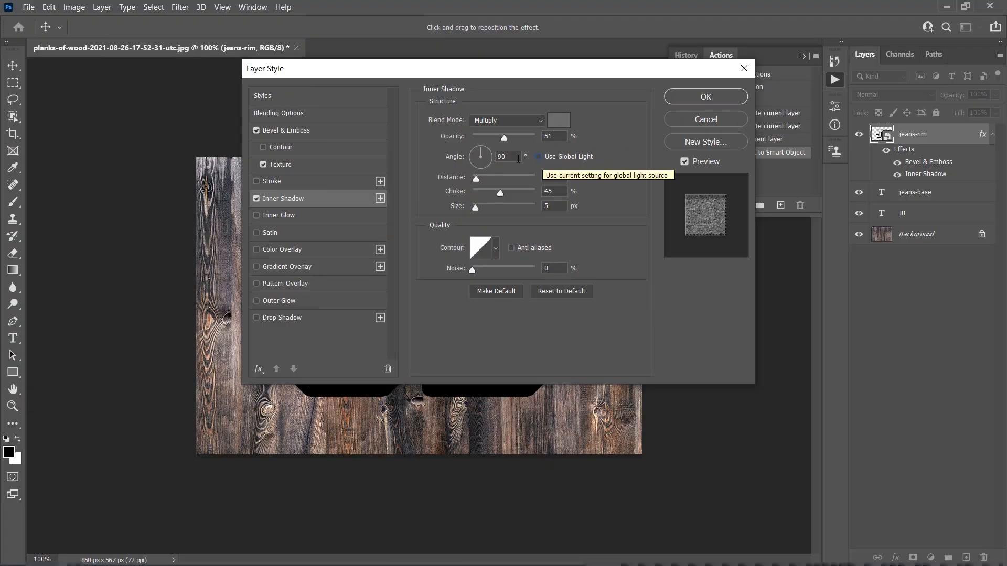
pyautogui.doubleClick(516, 158)
pyautogui.write('-45')
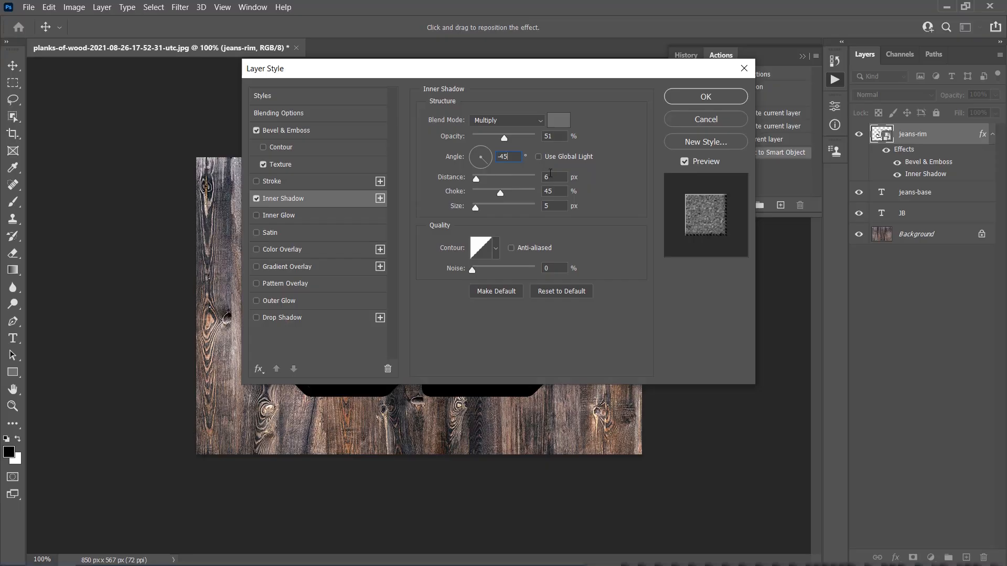
pyautogui.click(560, 191)
pyautogui.click(552, 206)
pyautogui.click(511, 250)
# Step: Add a Color Overlay in Overlay mode with color 224d66 at 80% opacity
pyautogui.click(292, 251)
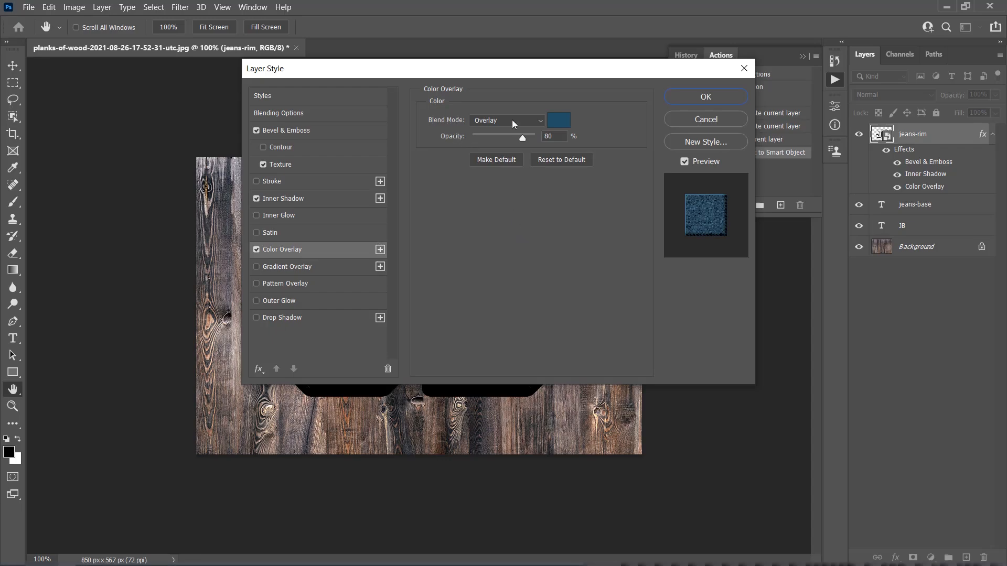
pyautogui.click(558, 120)
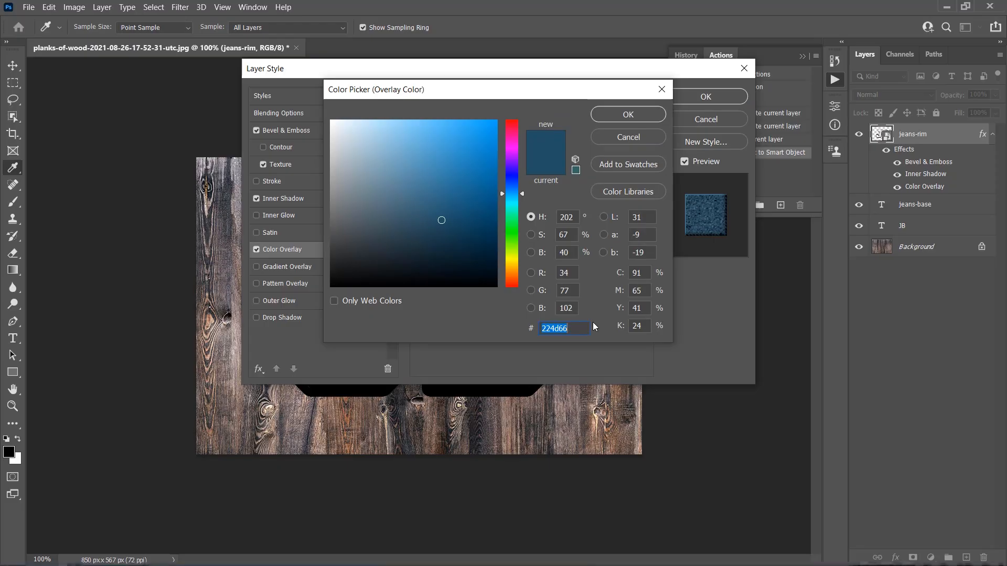
pyautogui.click(628, 114)
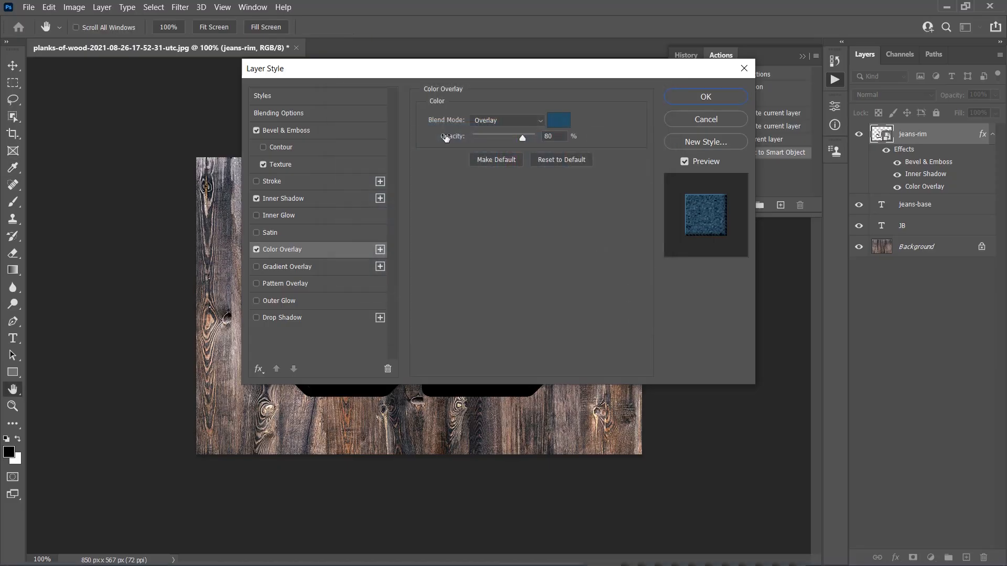
pyautogui.click(545, 136)
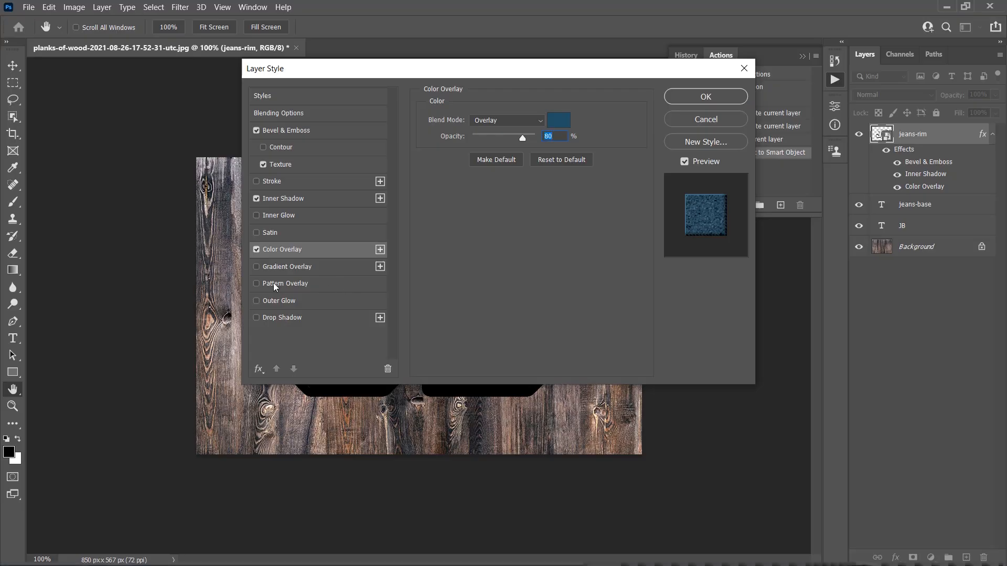
# Step: Add a Pattern Overlay using the denim-texture pattern at 100% opacity and 50% scale
pyautogui.click(288, 283)
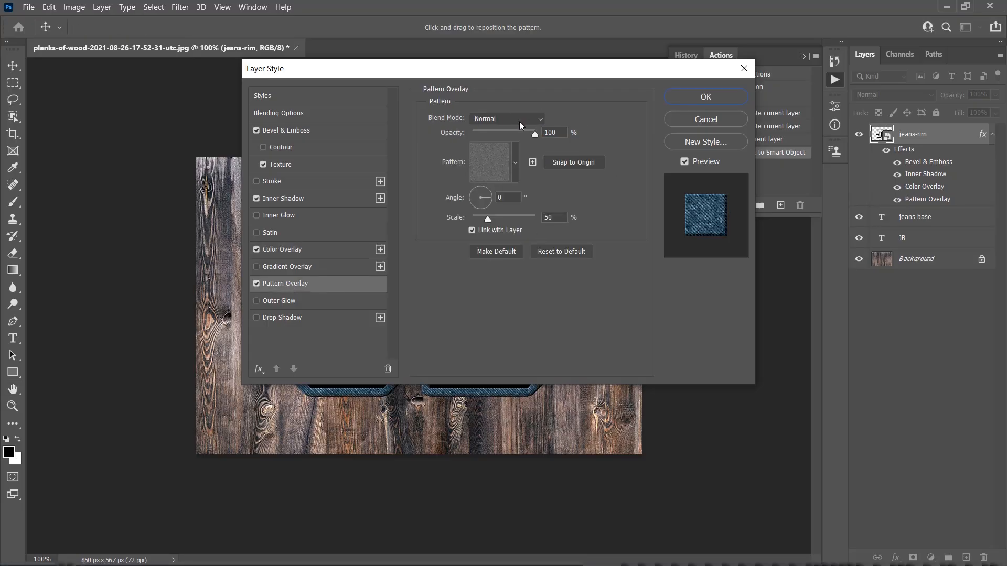
pyautogui.click(492, 159)
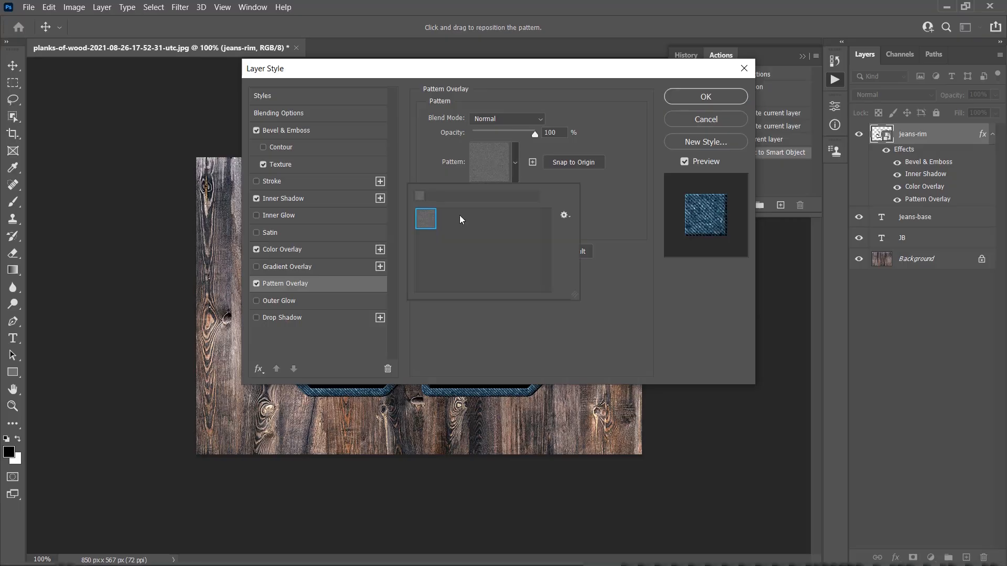
pyautogui.click(637, 175)
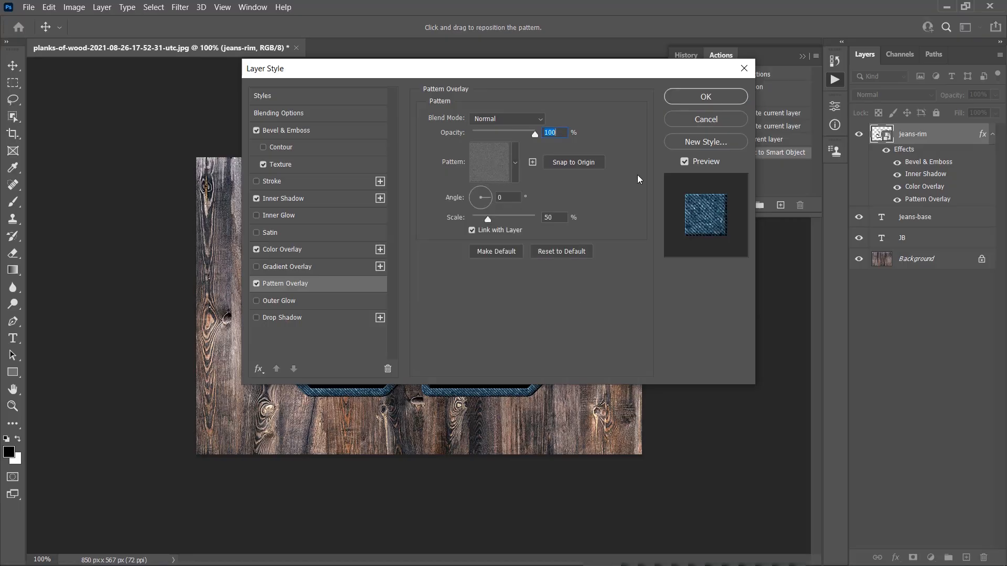
pyautogui.click(550, 218)
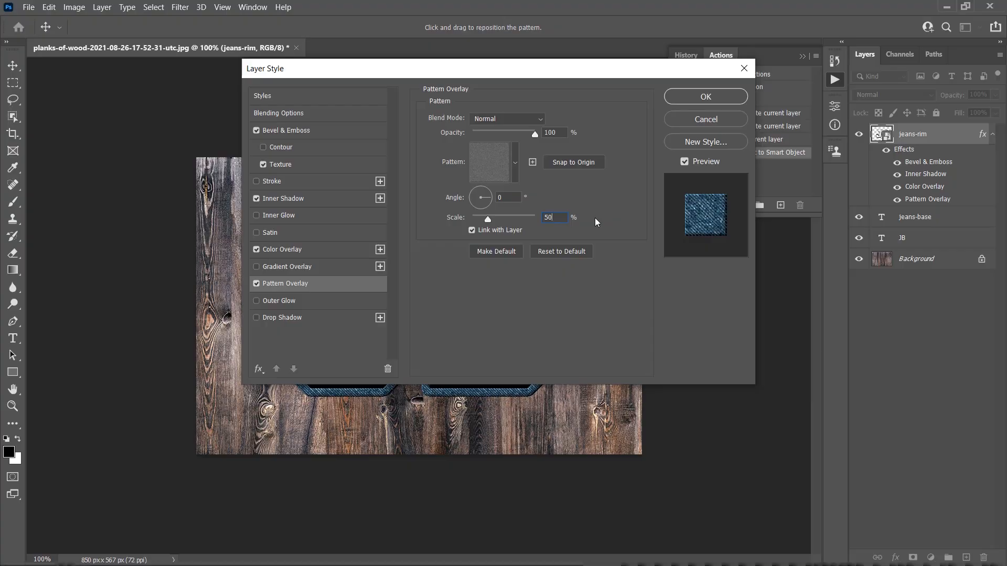
# Step: Add a black Multiply Drop Shadow at 80% opacity and apply the jeans-rim layer style
pyautogui.click(289, 318)
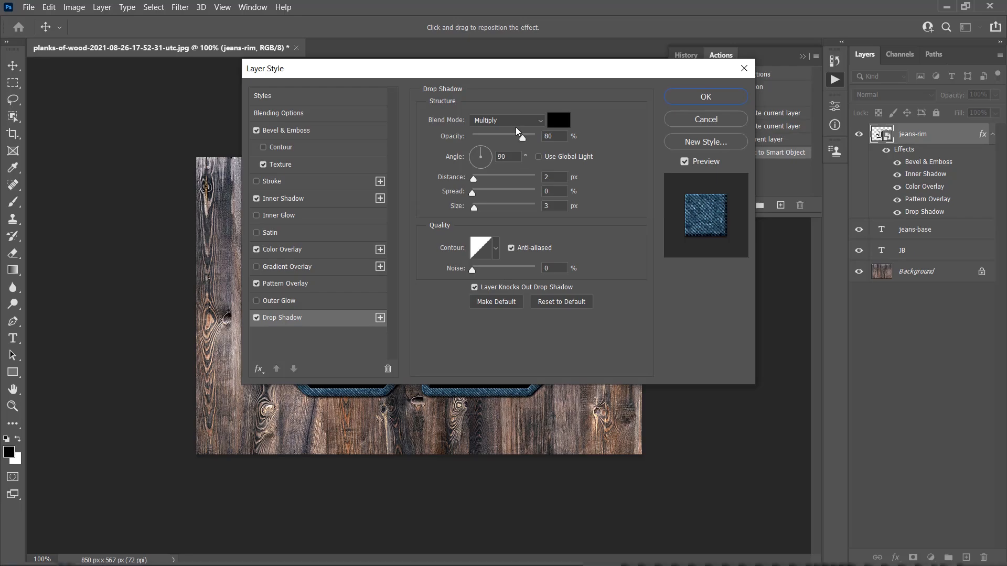
pyautogui.click(550, 120)
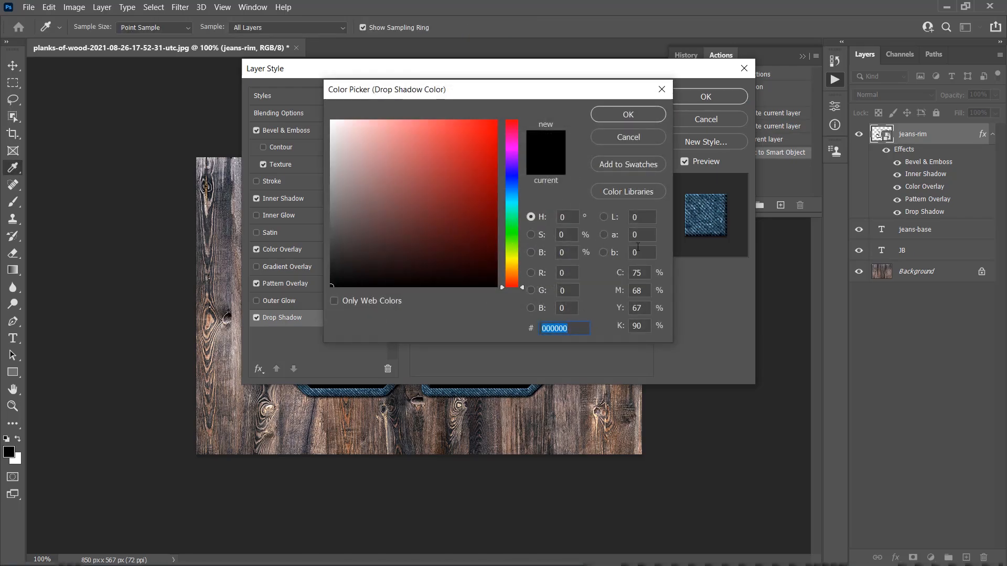
pyautogui.click(640, 112)
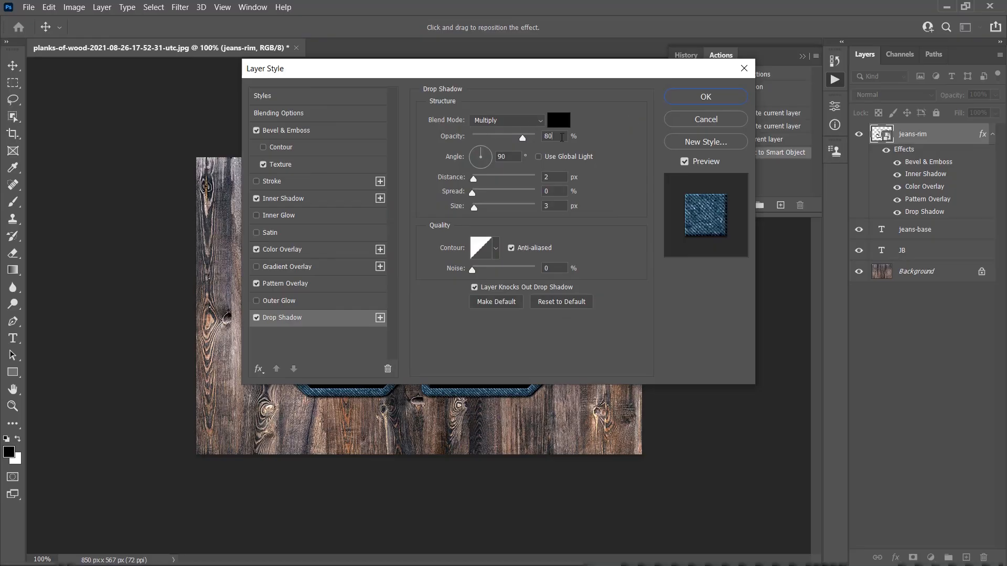
pyautogui.click(550, 136)
pyautogui.press('Tab')
pyautogui.click(705, 97)
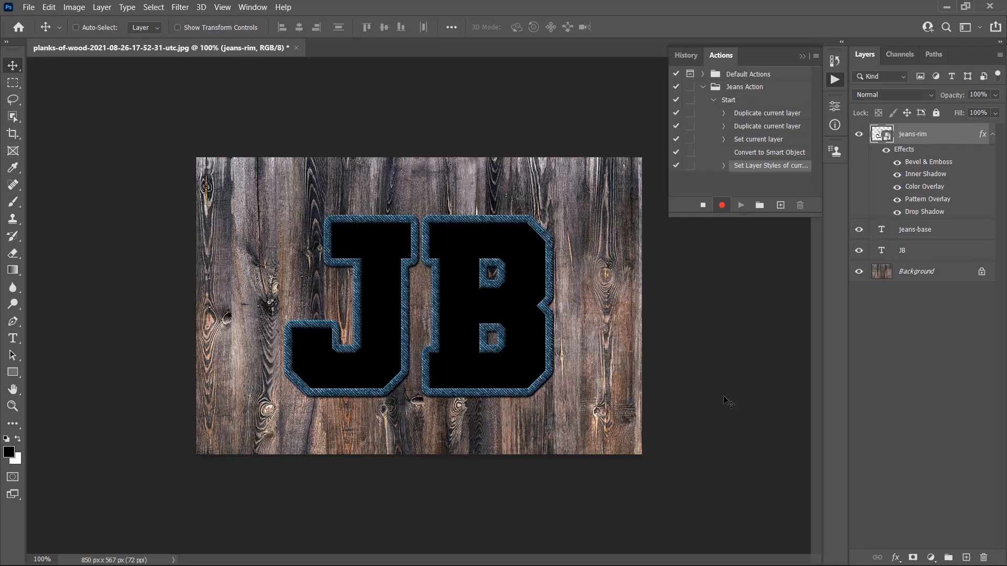
# Step: Select the jeans-base layer and give it a black 15 px Outside stroke
pyautogui.click(913, 233)
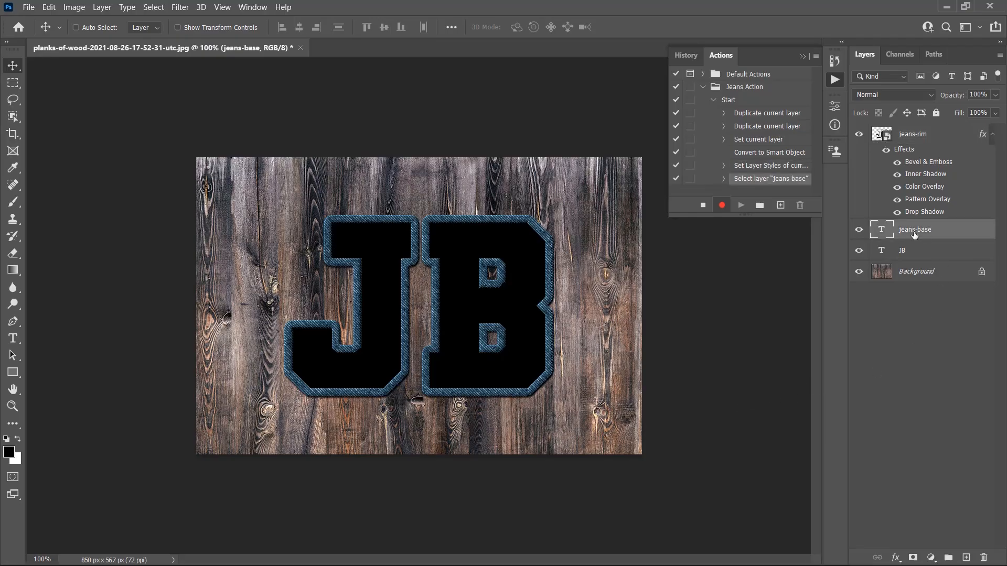
pyautogui.rightClick(952, 233)
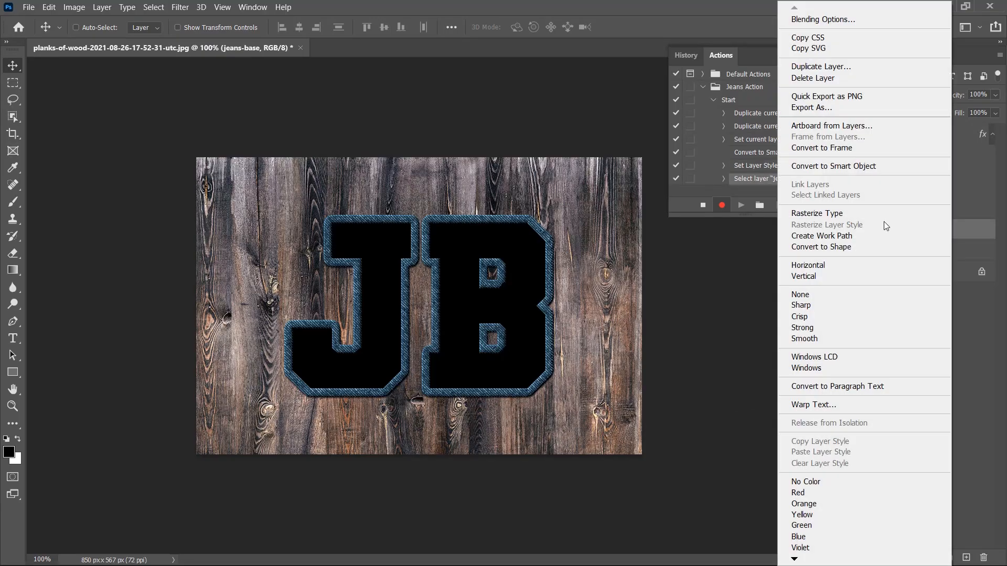
pyautogui.click(823, 19)
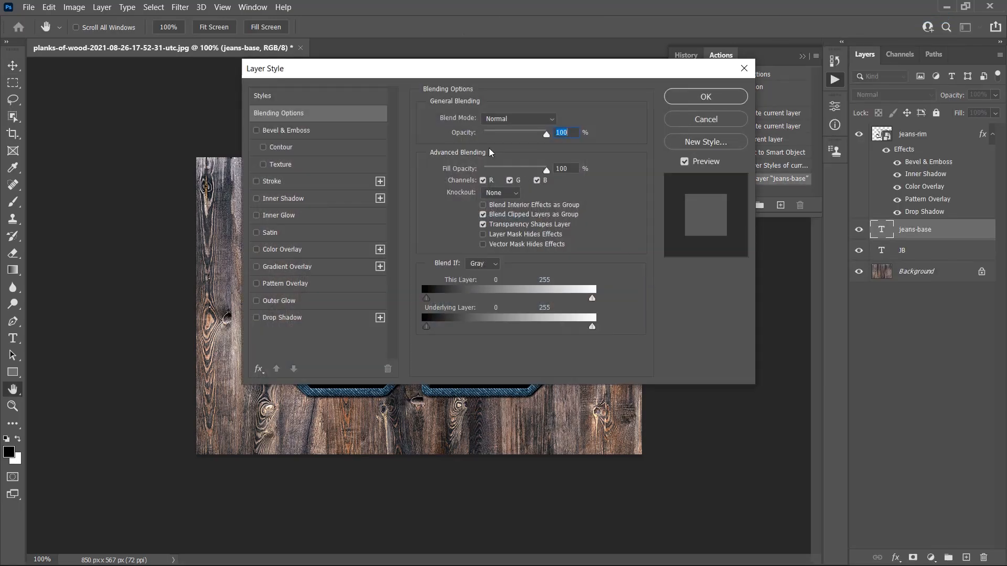
pyautogui.click(280, 182)
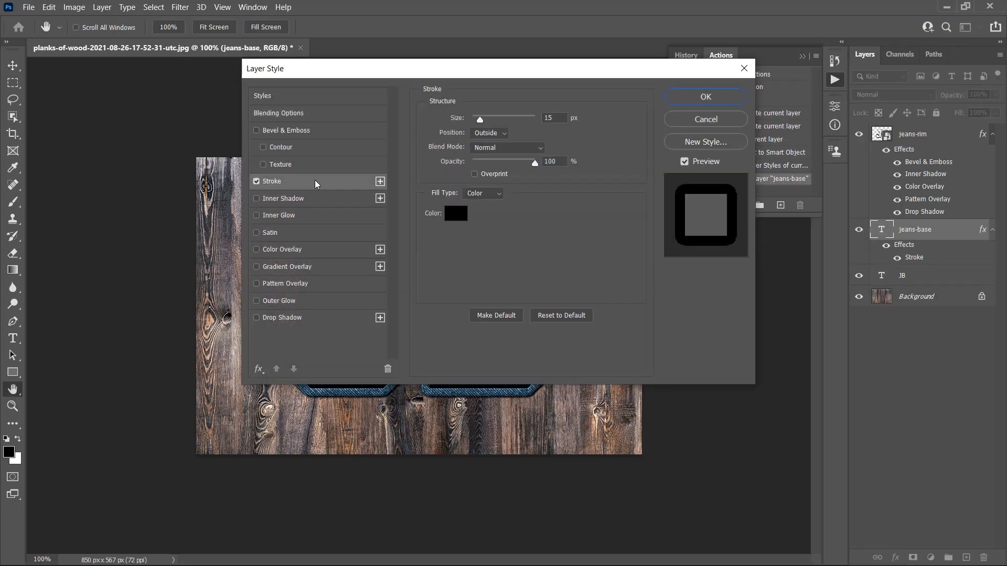
pyautogui.click(562, 116)
pyautogui.click(704, 97)
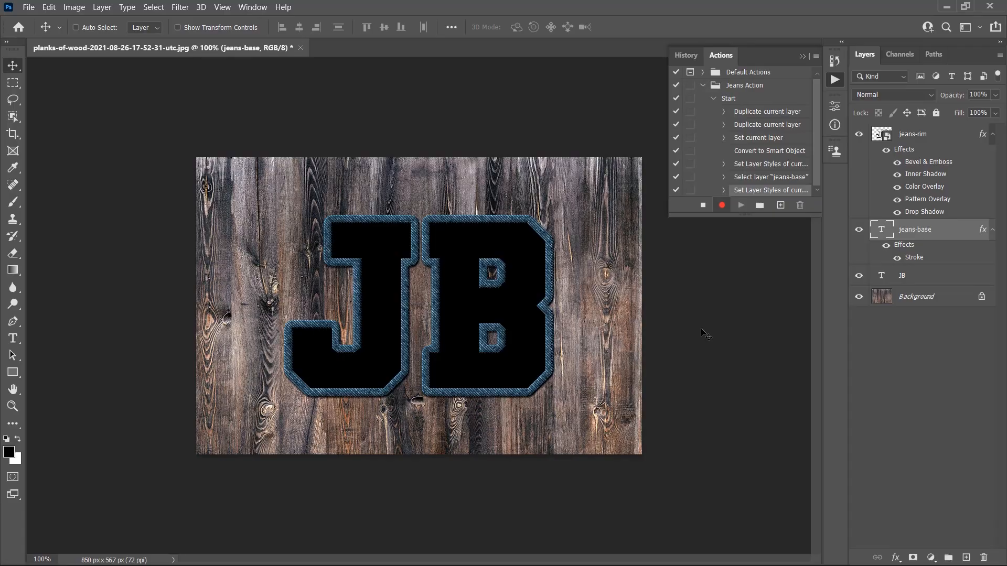
# Step: Convert the jeans-base layer to a smart object
pyautogui.rightClick(941, 236)
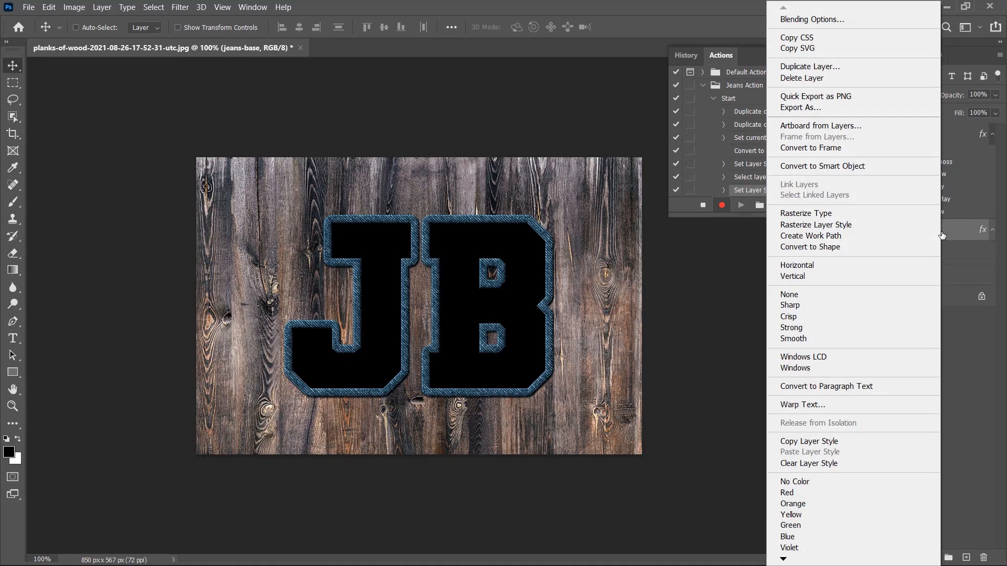
pyautogui.click(829, 165)
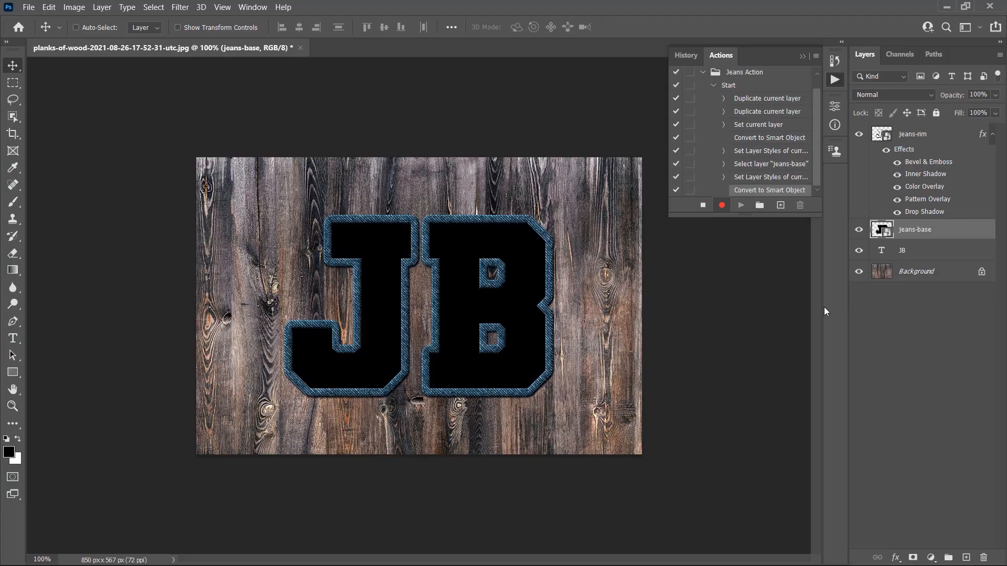
# Step: Add a Bevel & Emboss to jeans-base: depth 100%, direction Up, size 49 px, angle 180°, anti-aliased
pyautogui.rightClick(950, 233)
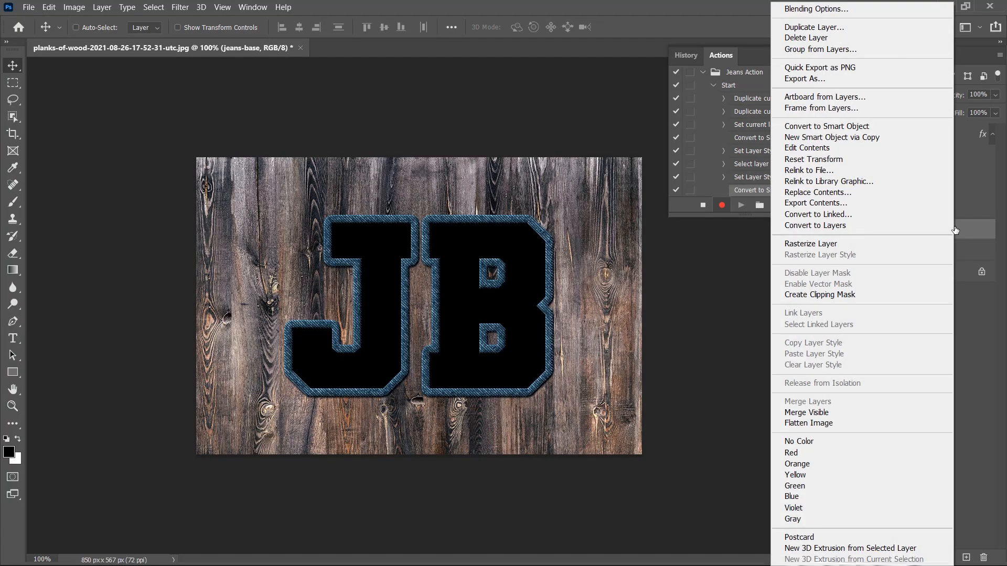
pyautogui.click(813, 12)
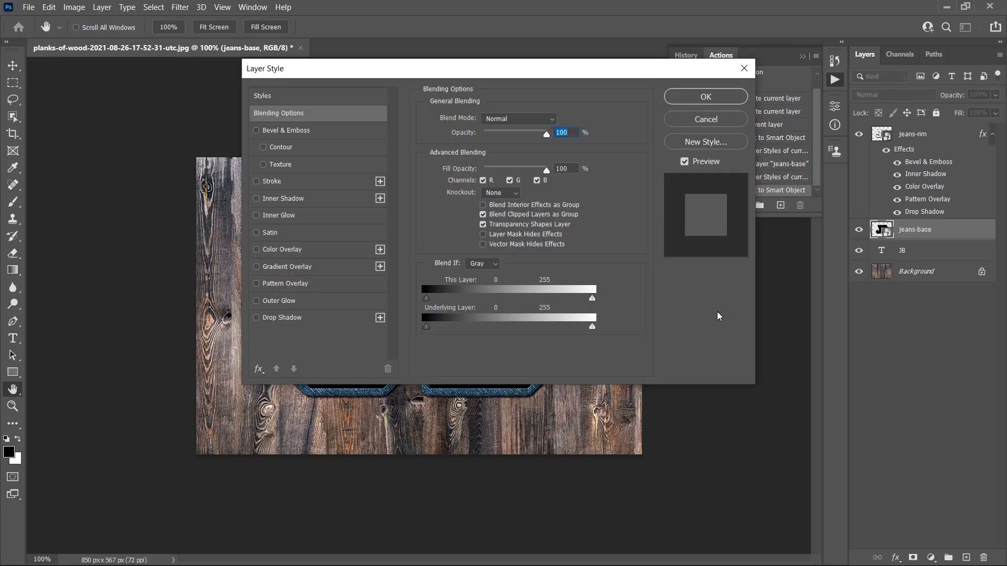
pyautogui.click(290, 134)
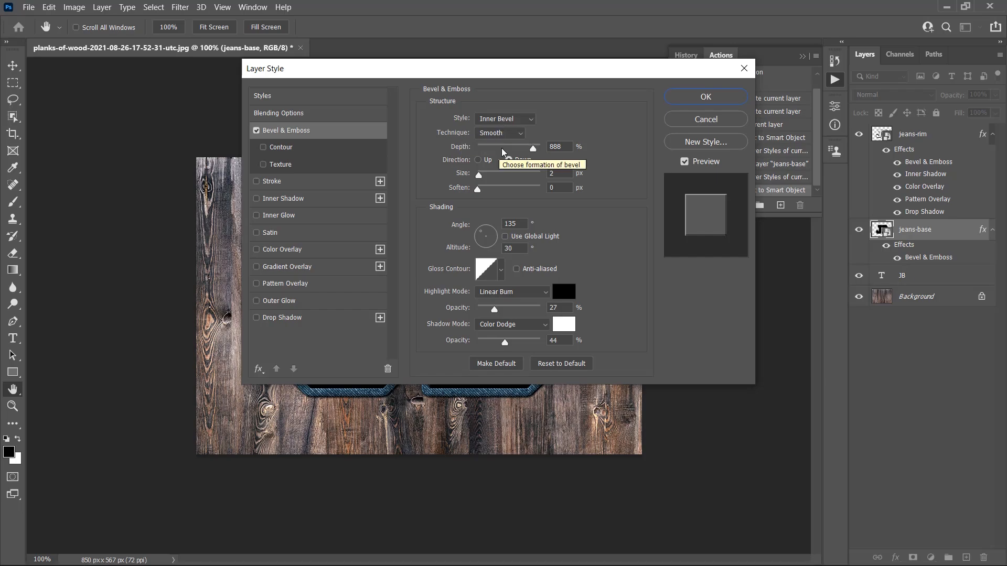
pyautogui.doubleClick(566, 146)
pyautogui.write('100')
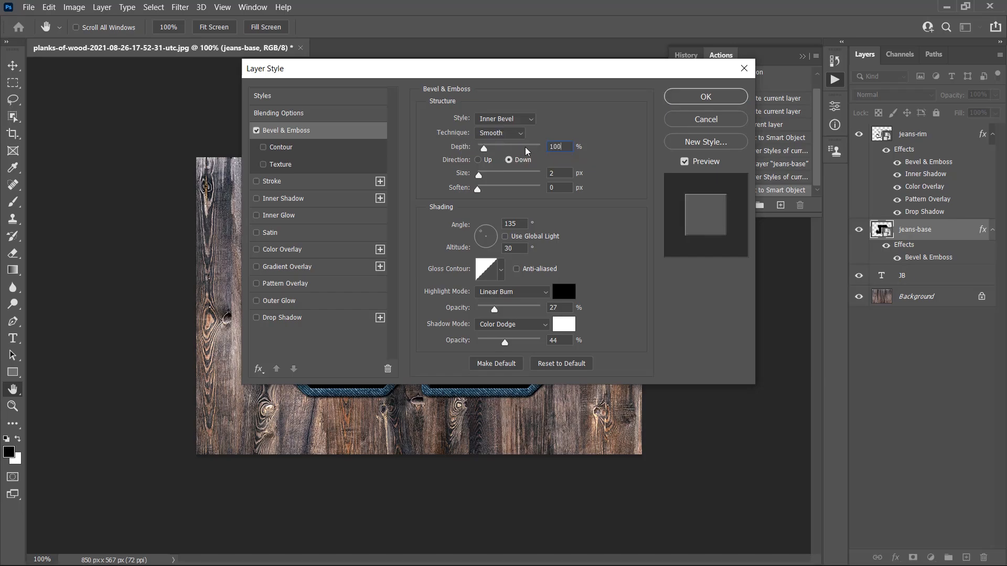
pyautogui.click(490, 159)
pyautogui.doubleClick(560, 173)
pyautogui.write('49')
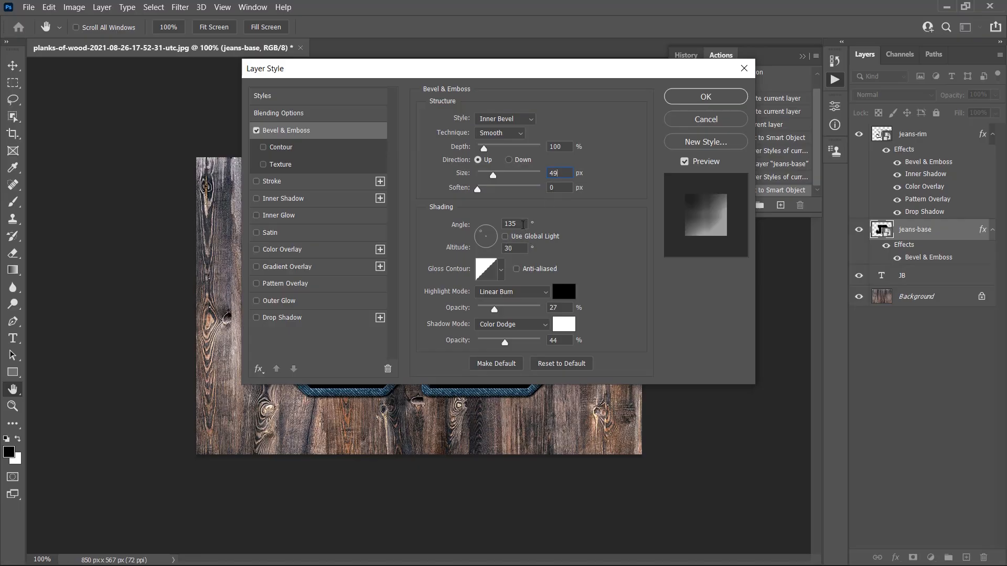
pyautogui.doubleClick(523, 224)
pyautogui.write('180')
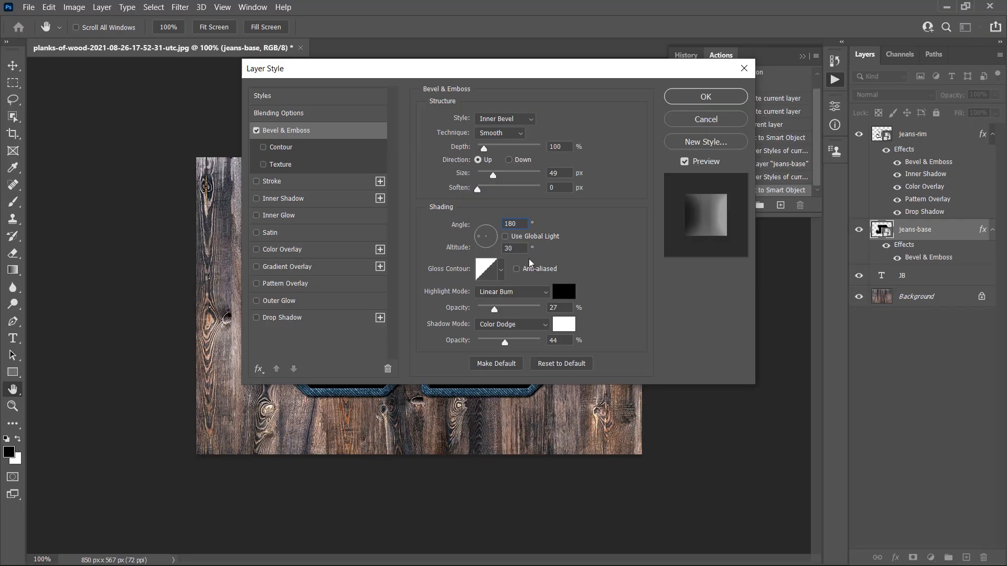
pyautogui.click(520, 270)
# Step: Set the bevel's highlight to white ffffff in Color Dodge mode at 30% opacity
pyautogui.click(517, 294)
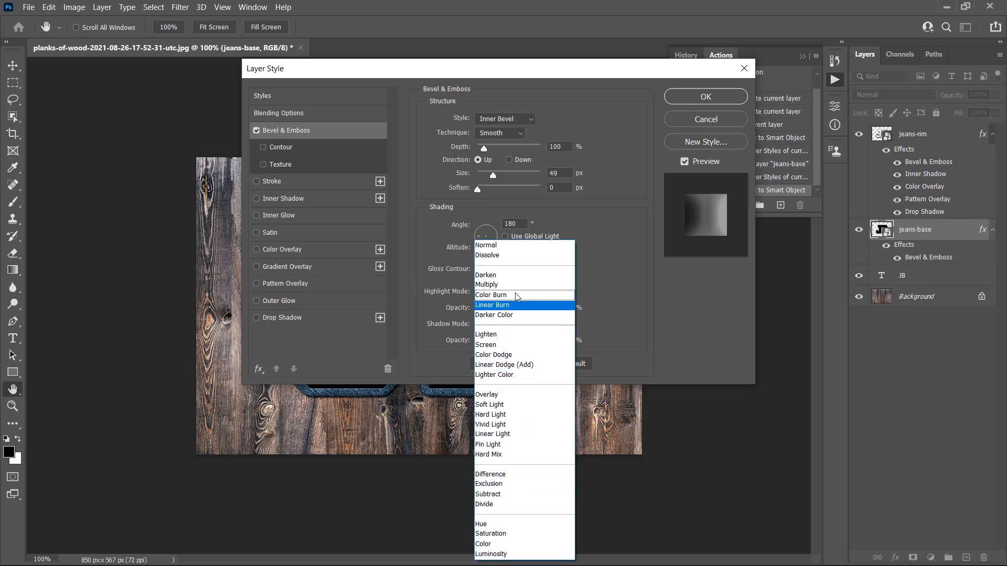
pyautogui.click(499, 354)
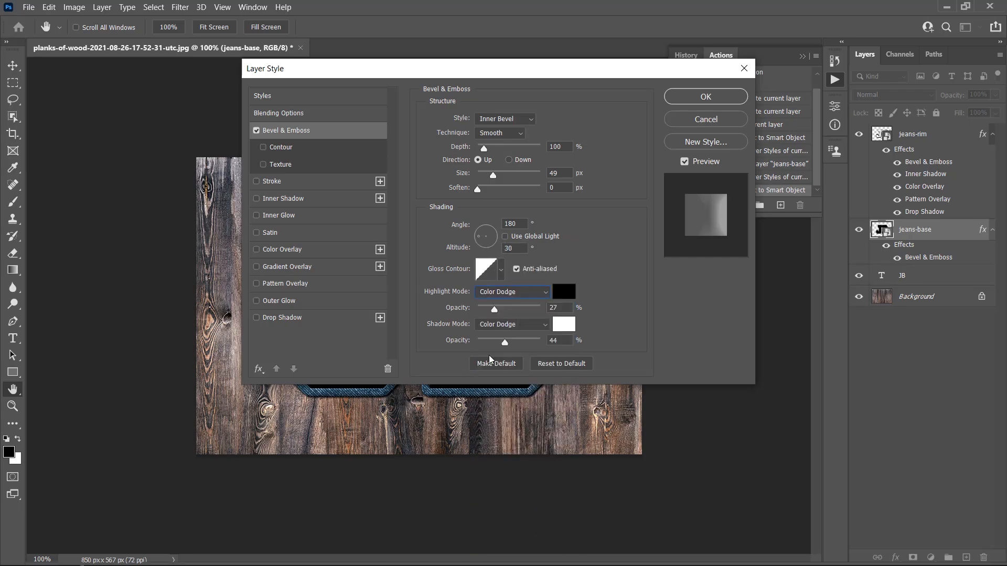
pyautogui.click(566, 291)
pyautogui.write('ffffff')
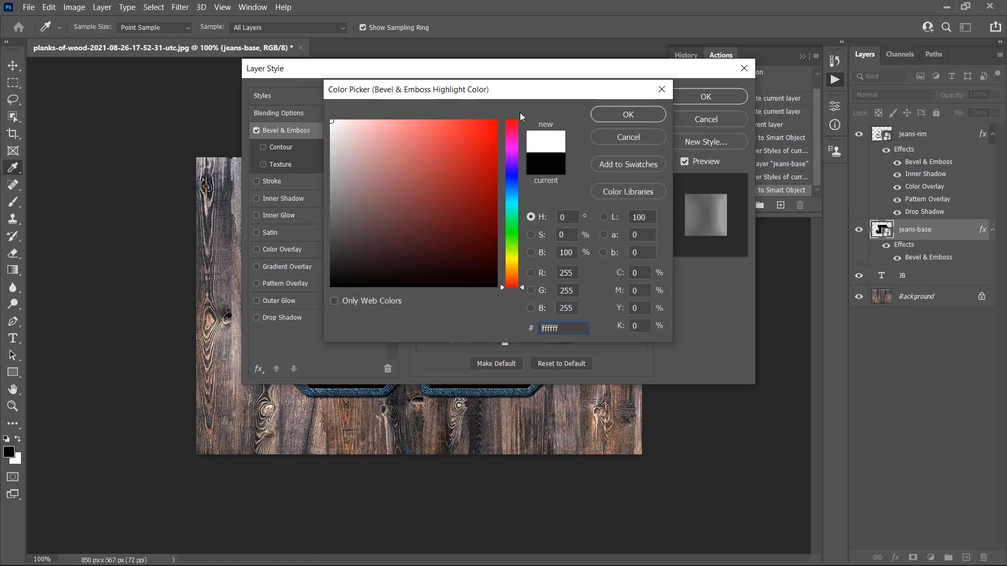
pyautogui.click(609, 115)
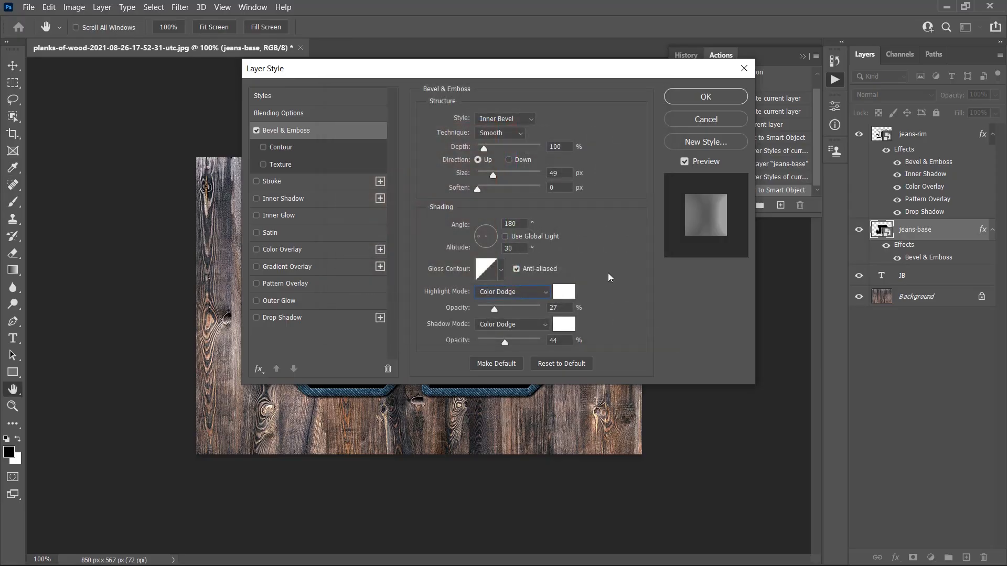
pyautogui.doubleClick(556, 308)
pyautogui.write('30')
# Step: Set the bevel's shadow to black 000000 in Linear Burn mode at 13% opacity
pyautogui.click(479, 326)
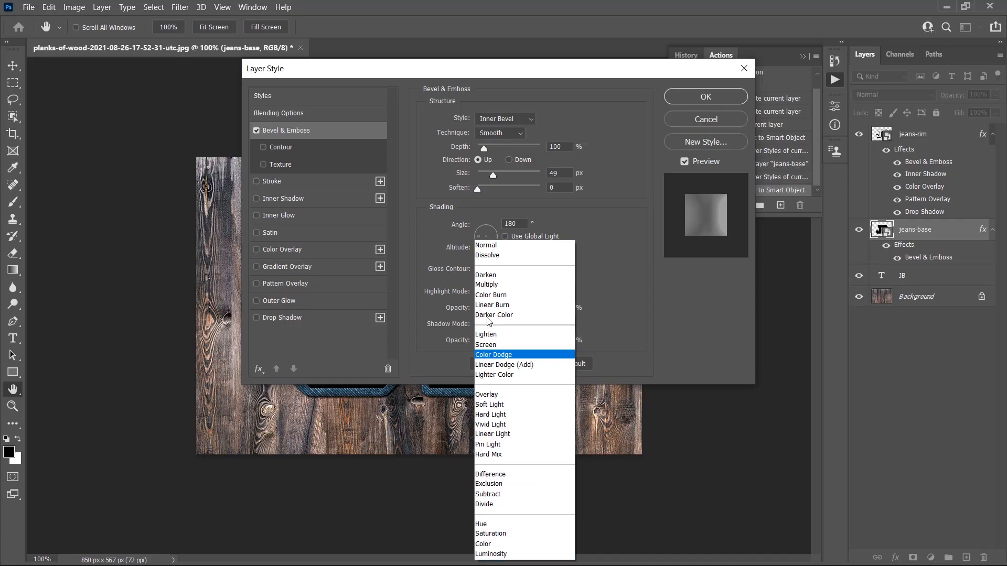
pyautogui.click(493, 308)
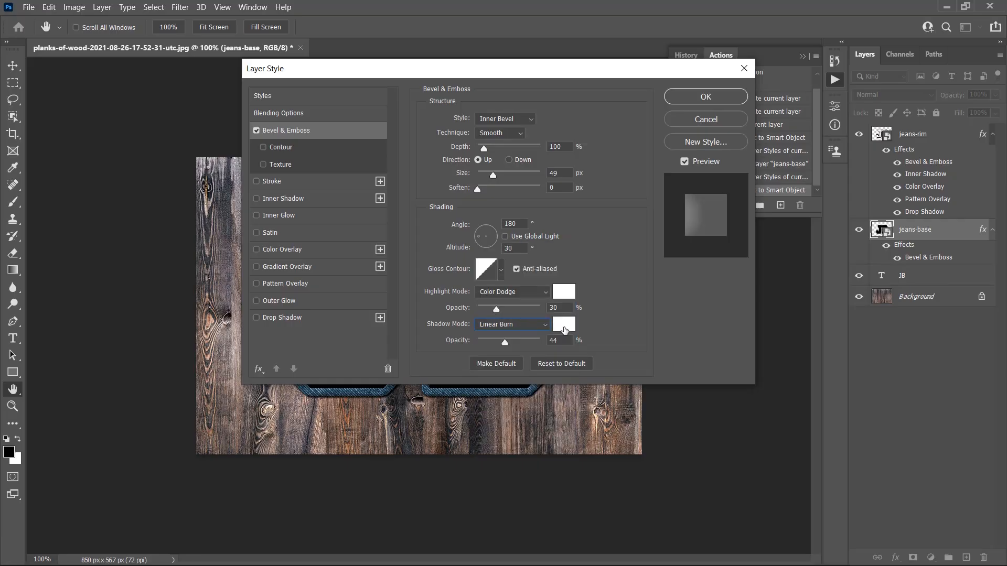
pyautogui.click(564, 326)
pyautogui.write('000000')
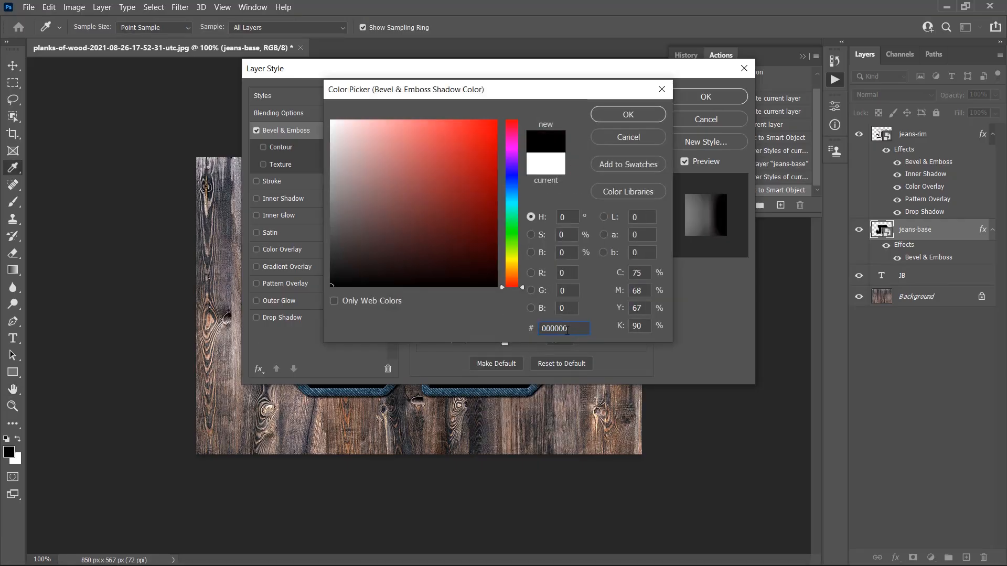
pyautogui.click(634, 115)
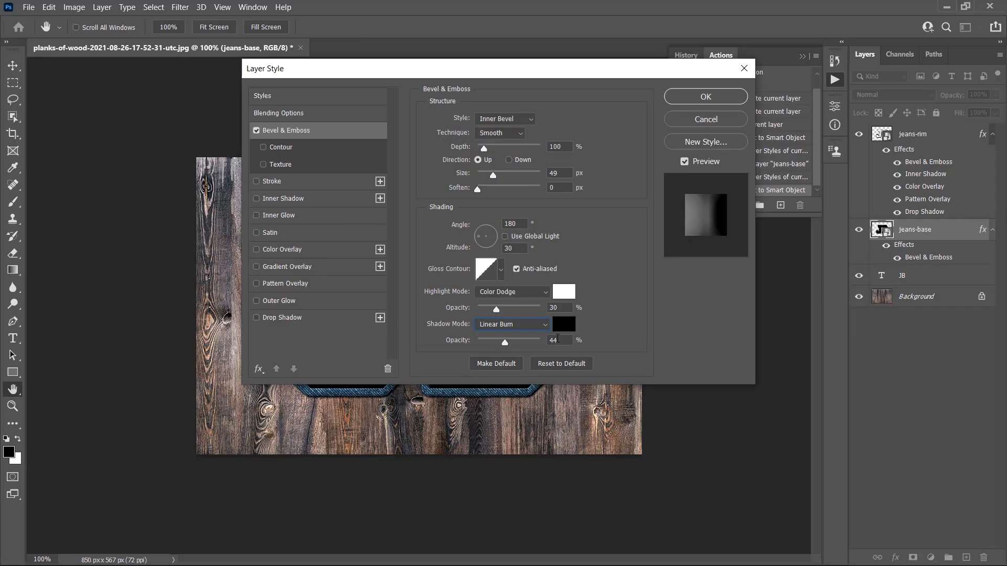
pyautogui.doubleClick(568, 341)
pyautogui.write('13')
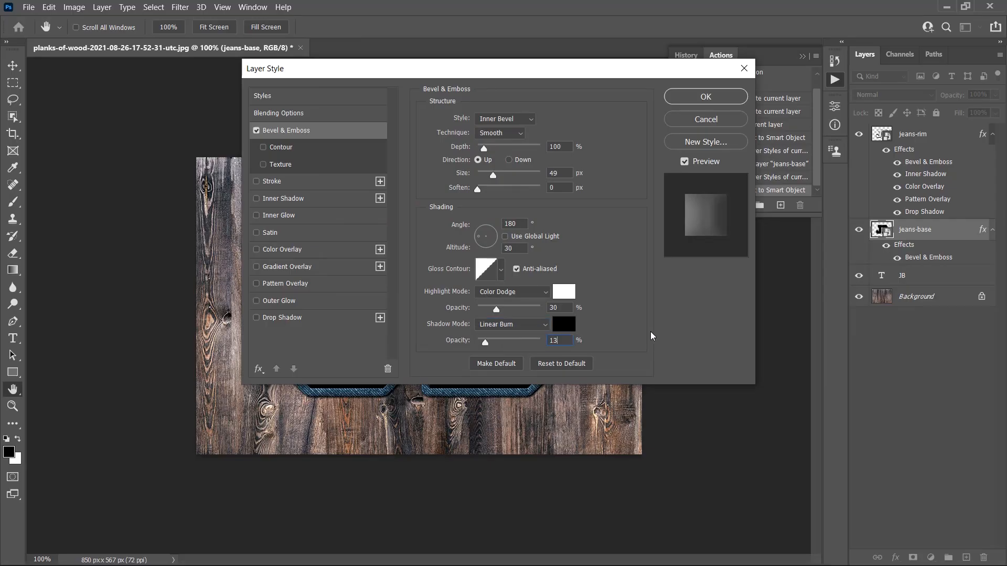
# Step: Add an Inner Shadow to jeans-base and set its color to 7a7a7a
pyautogui.click(302, 201)
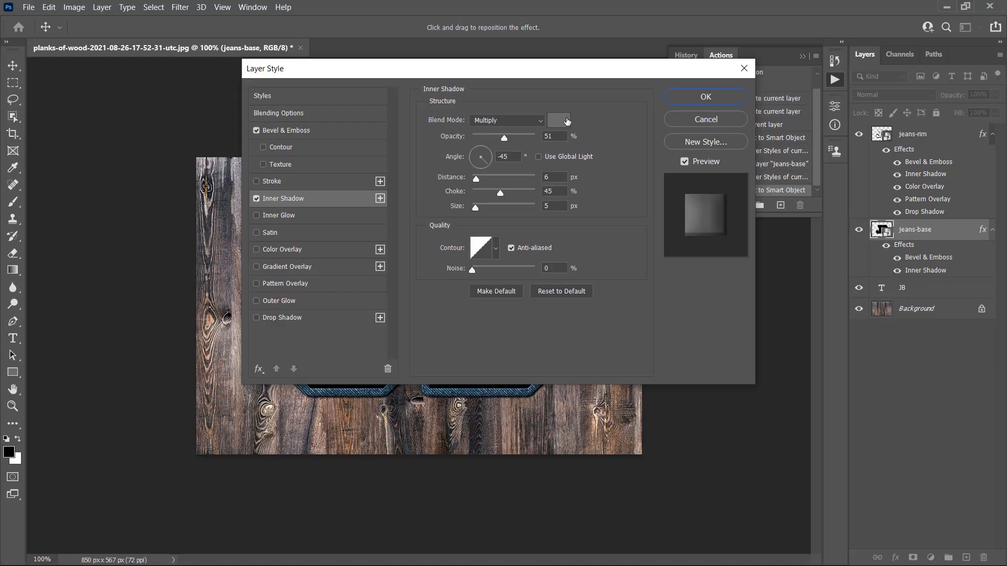
pyautogui.click(559, 120)
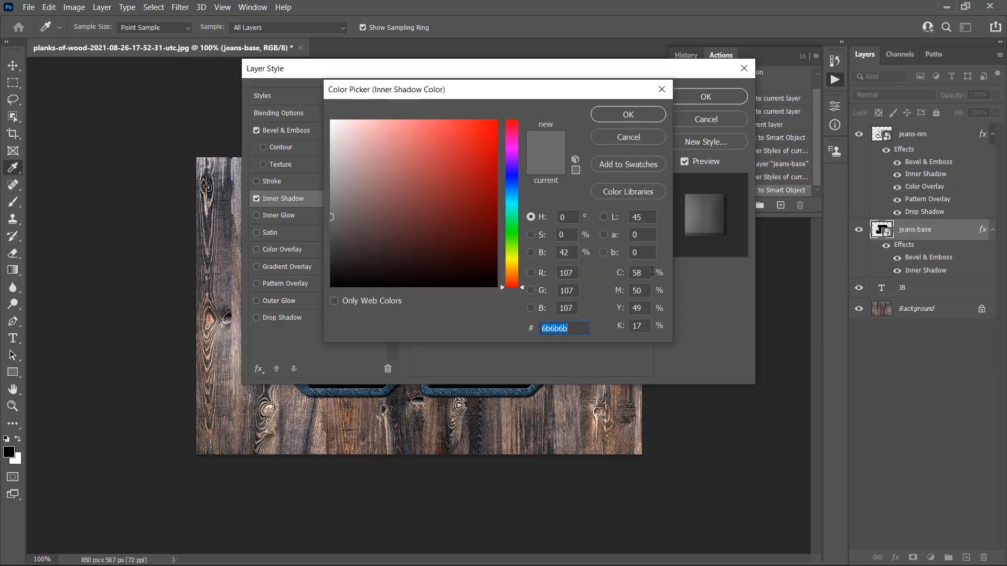
pyautogui.write('7a7a7a')
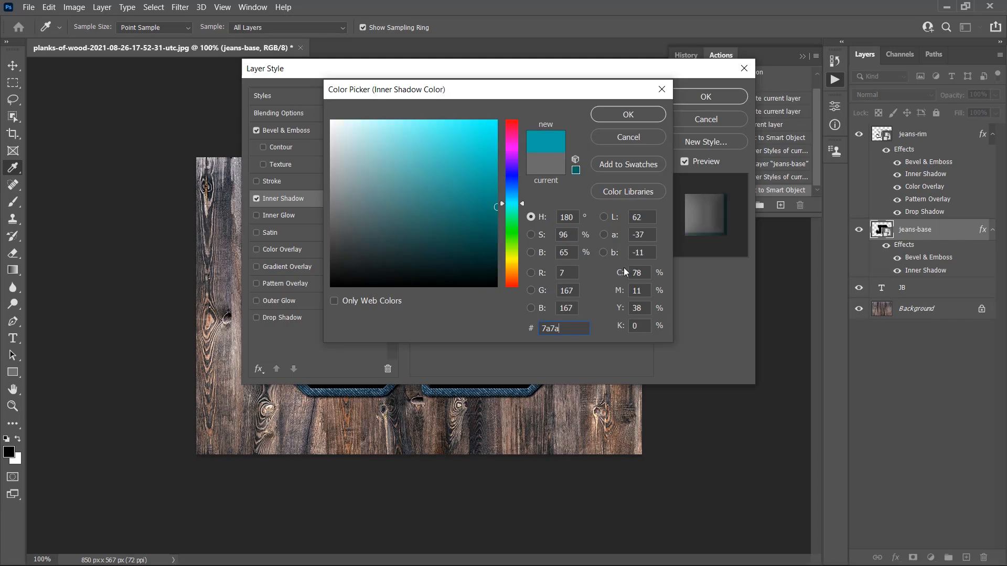
pyautogui.click(621, 115)
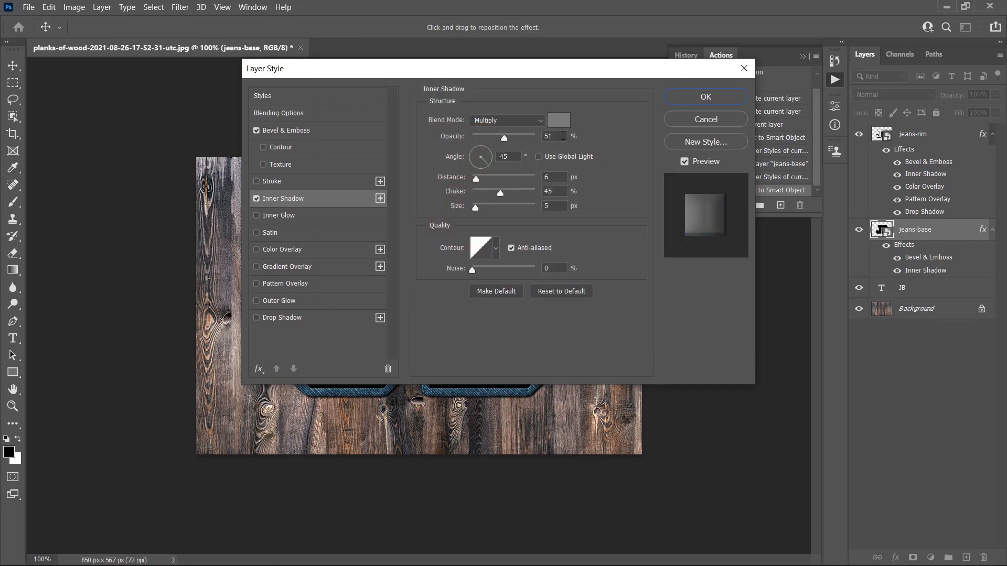
# Step: Set the inner shadow's opacity to 62%, angle 132°, distance 0 px, choke 18% and size 35 px
pyautogui.moveTo(562, 136); pyautogui.dragTo(526, 139)
pyautogui.write('62')
pyautogui.moveTo(516, 159); pyautogui.dragTo(497, 157)
pyautogui.write('132')
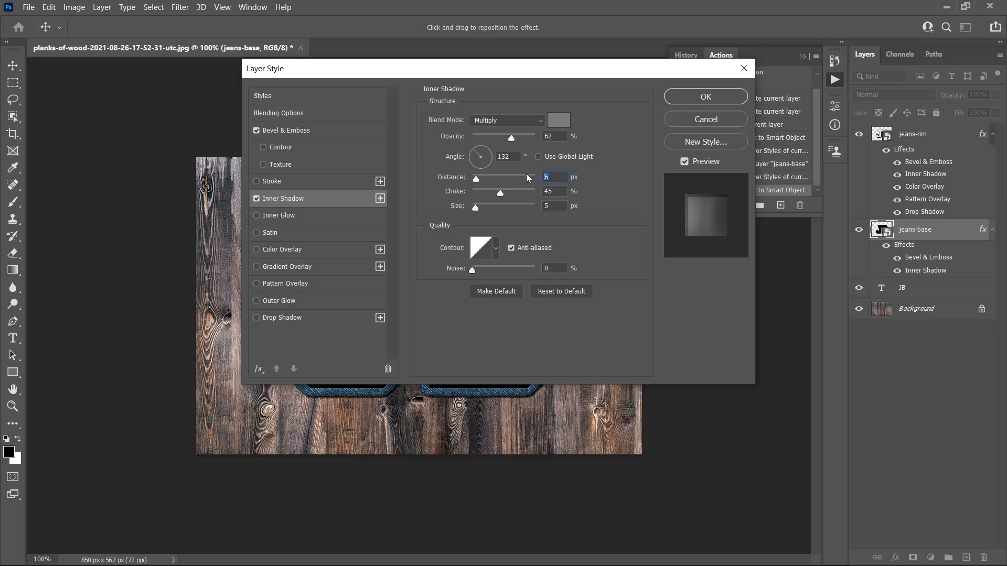
pyautogui.write('0')
pyautogui.press('Tab')
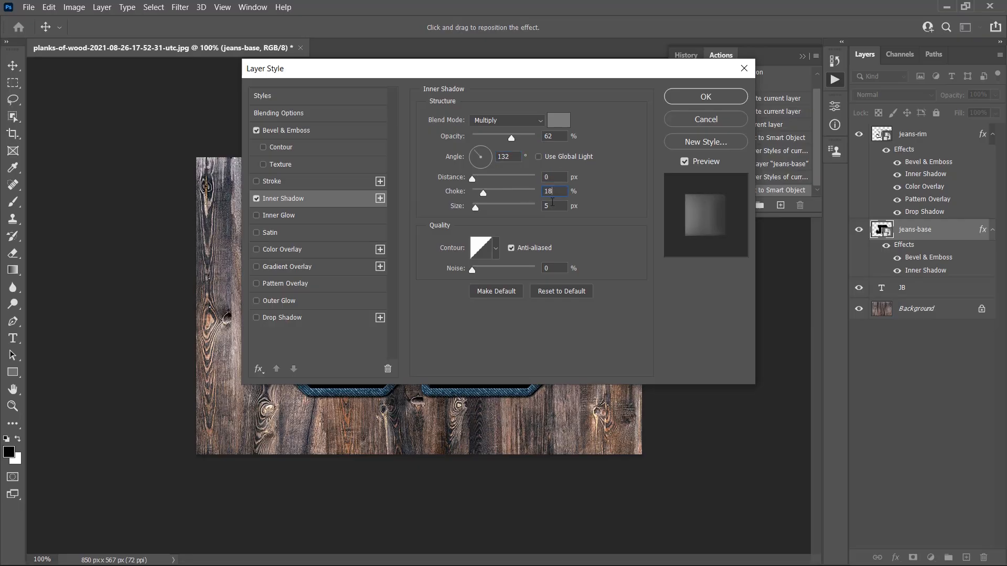
pyautogui.write('35')
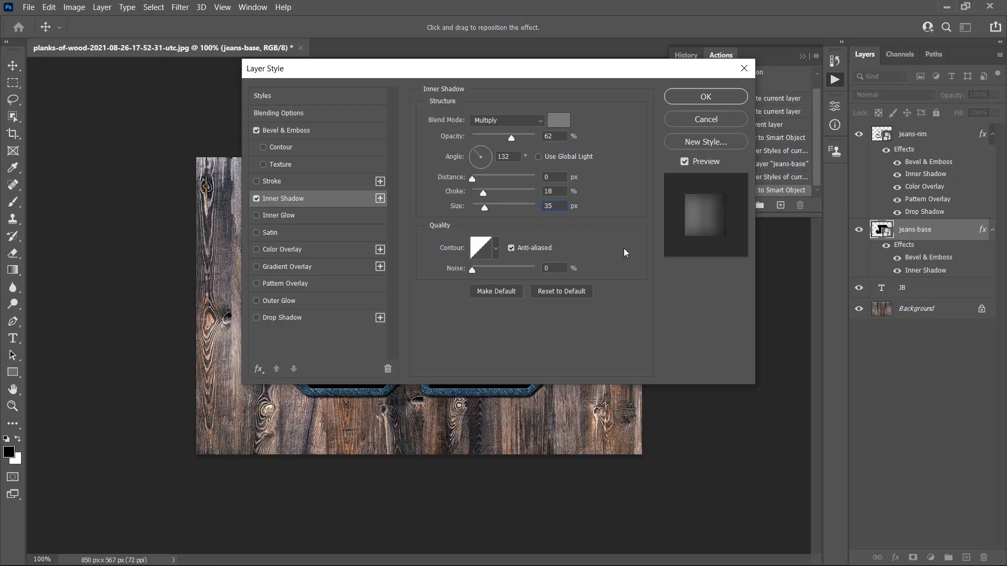
pyautogui.press('Tab')
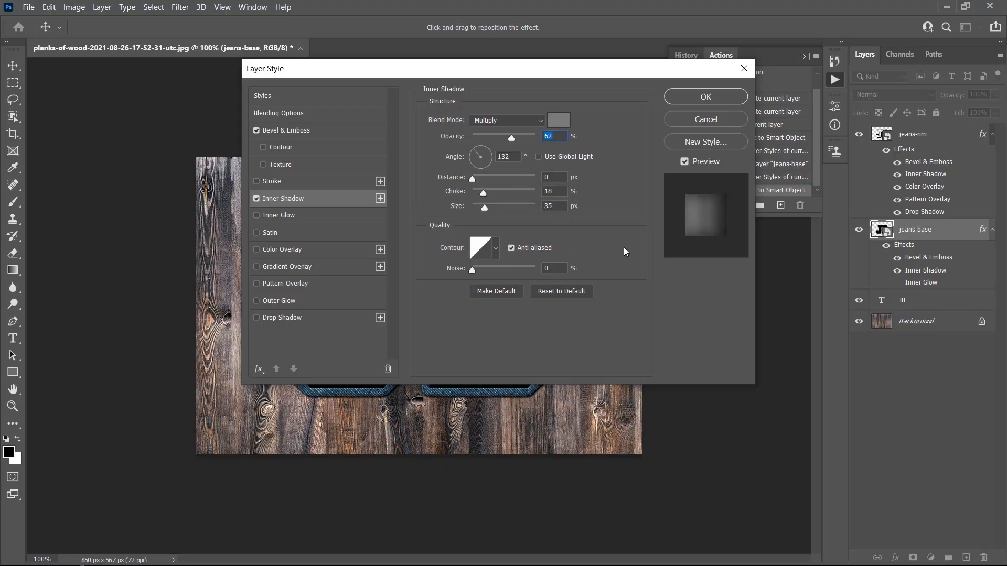
# Step: Add an Inner Glow in Linear Burn mode at 24% opacity with color 6a6a6a
pyautogui.click(286, 219)
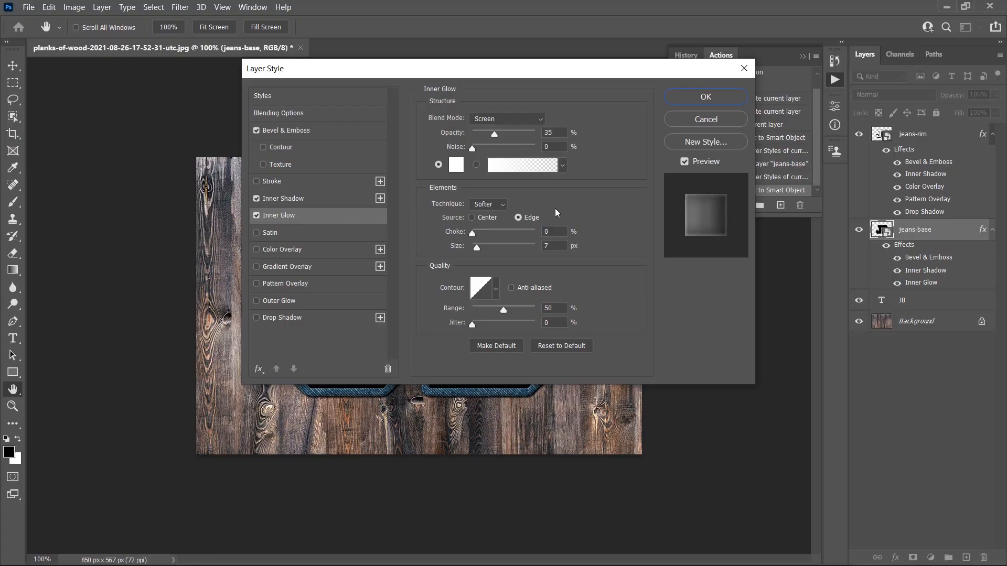
pyautogui.click(504, 119)
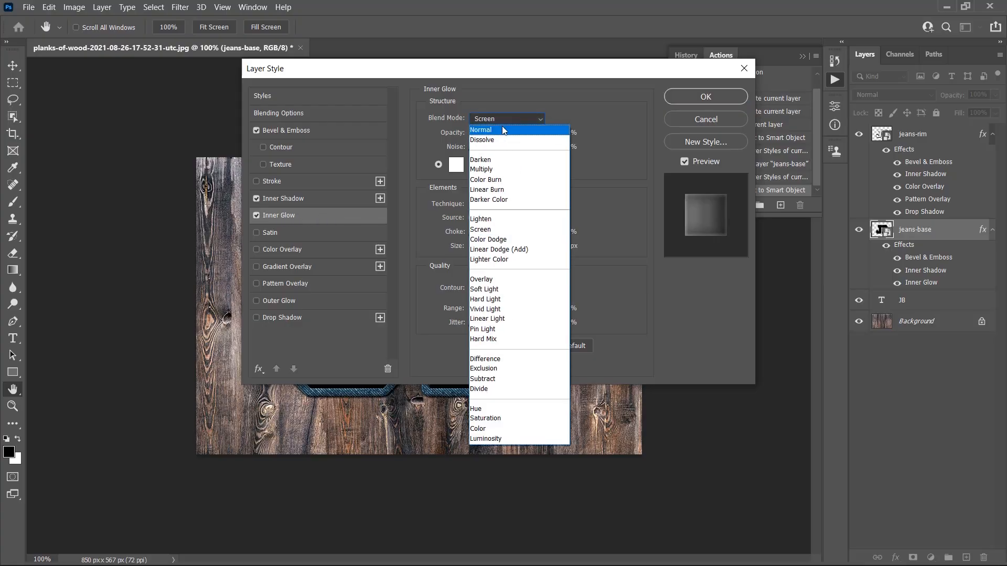
pyautogui.click(498, 188)
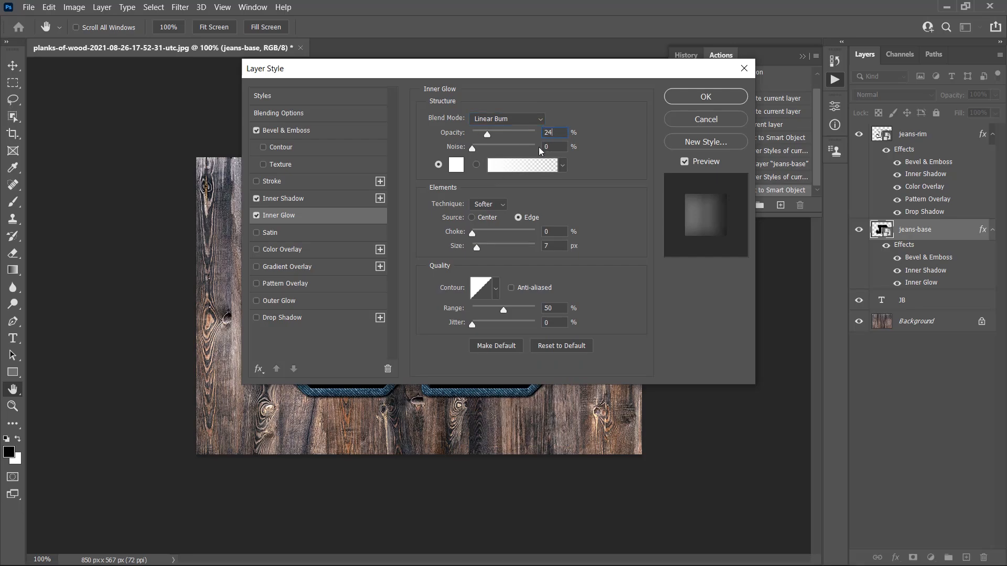
pyautogui.click(454, 166)
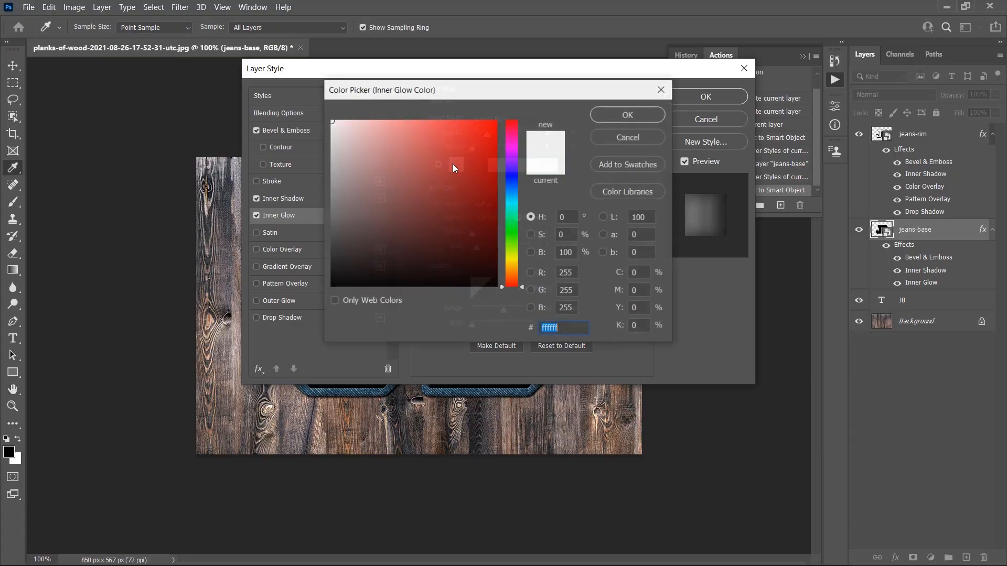
pyautogui.write('6a6a6a')
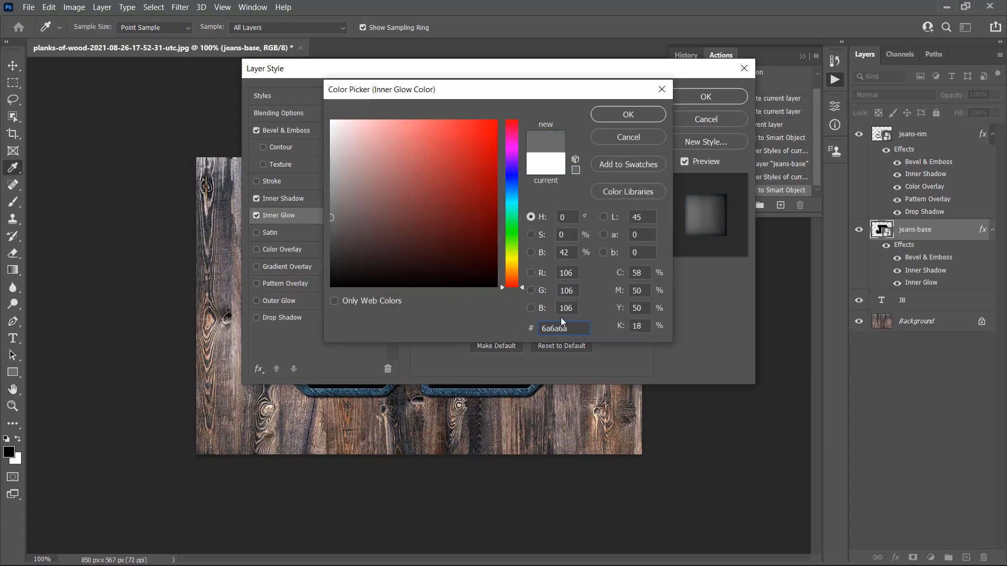
pyautogui.click(610, 118)
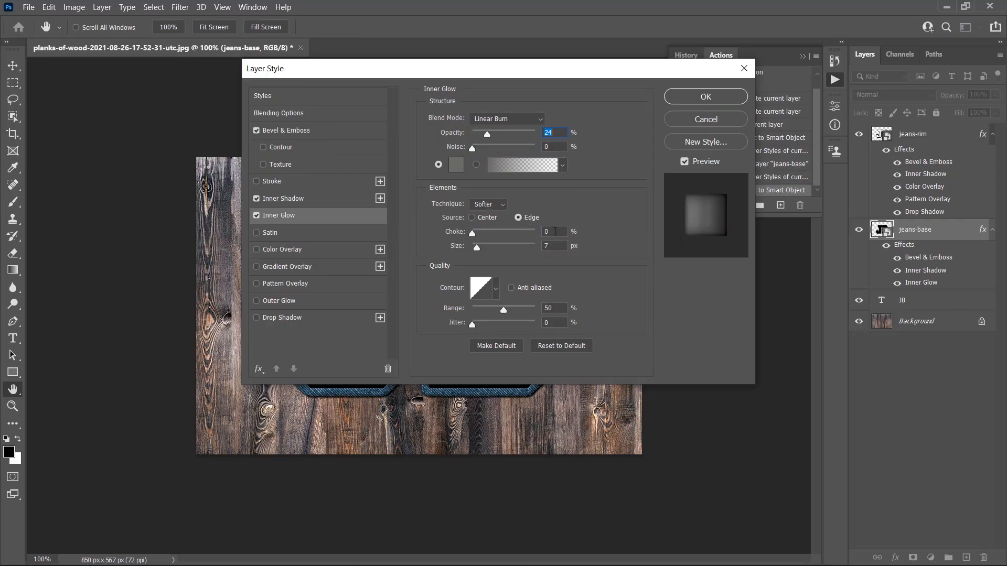
# Step: Set the inner glow's choke to 60% and size to 38 px
pyautogui.write('60')
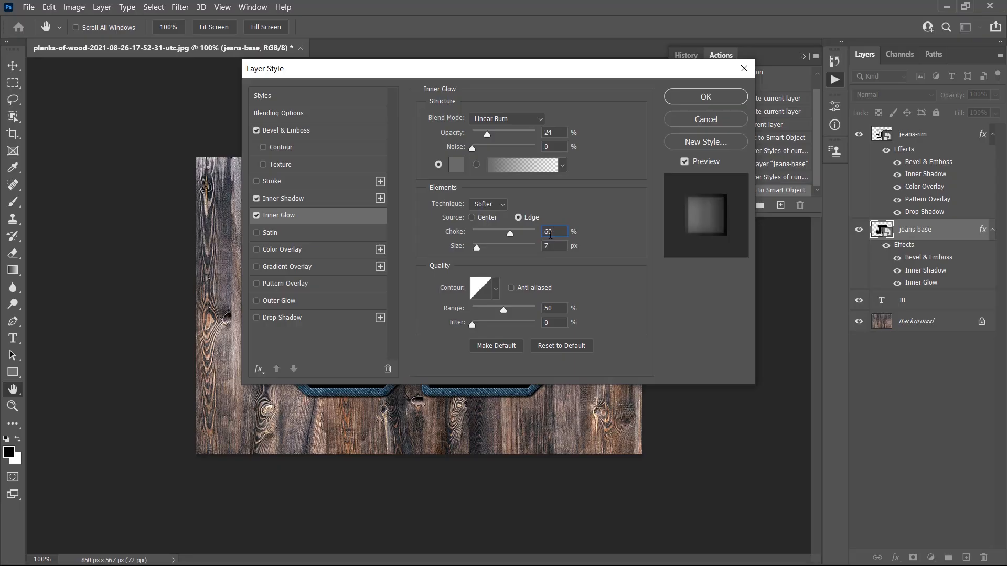
pyautogui.moveTo(550, 246); pyautogui.dragTo(533, 251)
pyautogui.write('38')
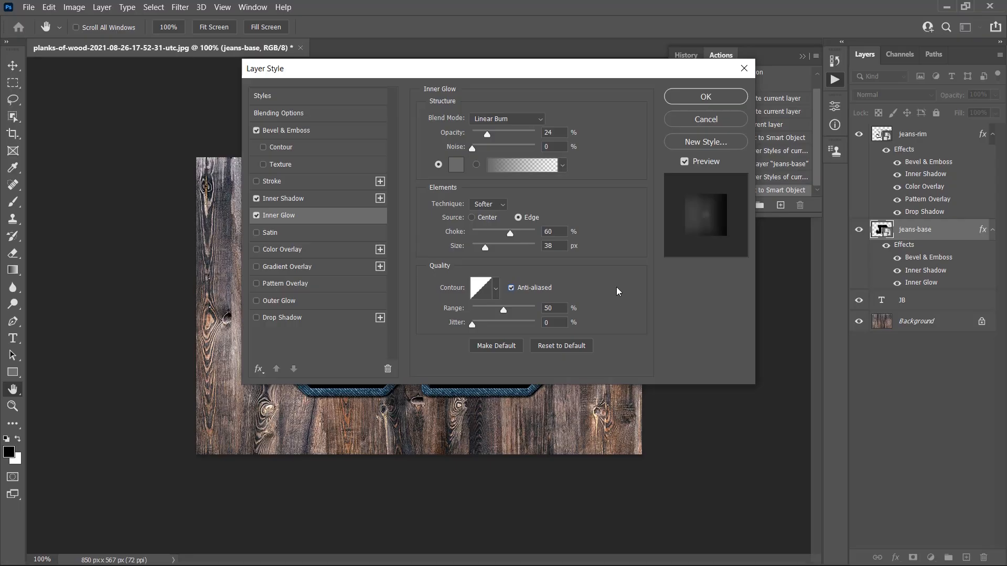
# Step: Add a Satin effect in Linear Burn mode with a black color
pyautogui.click(276, 234)
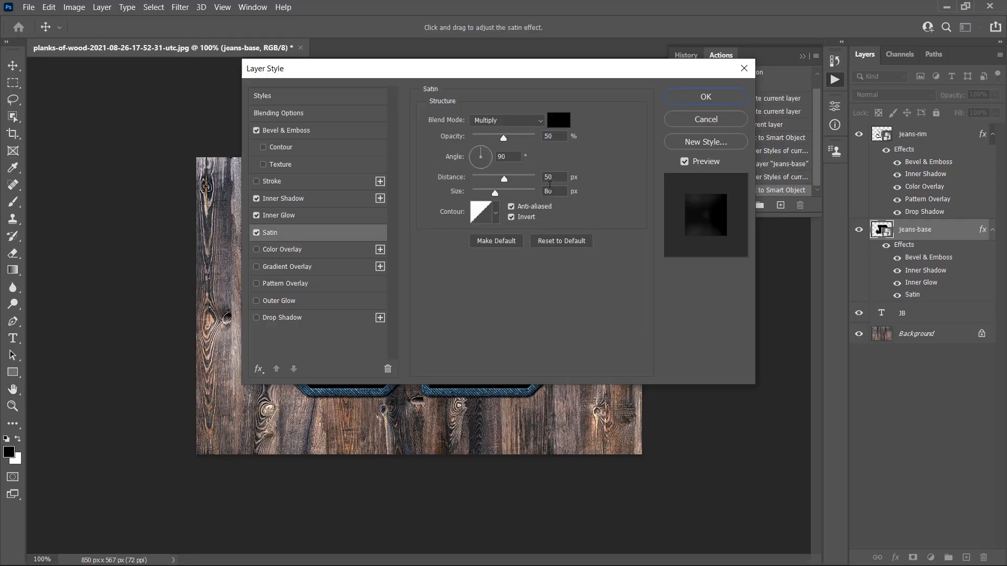
pyautogui.click(502, 121)
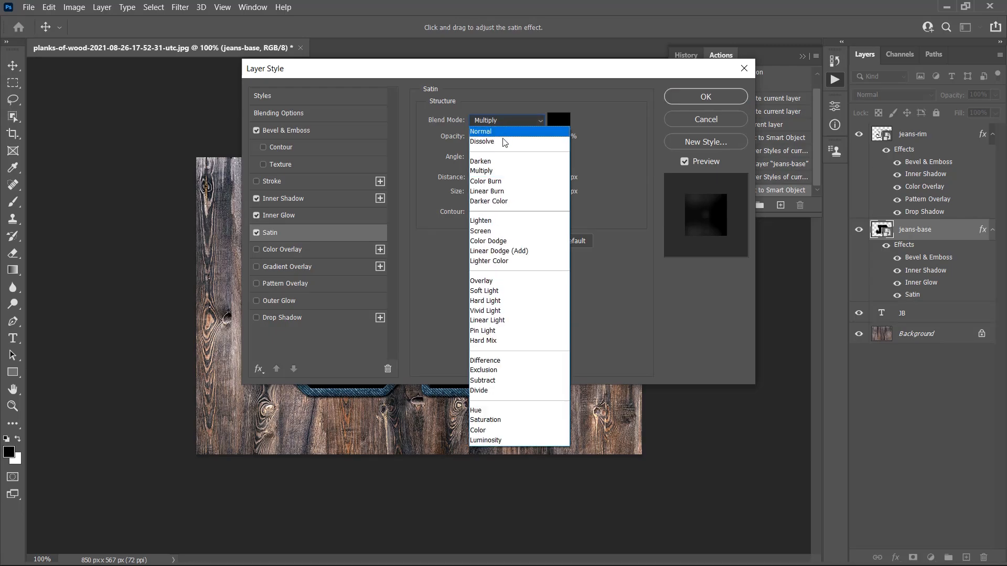
pyautogui.click(496, 193)
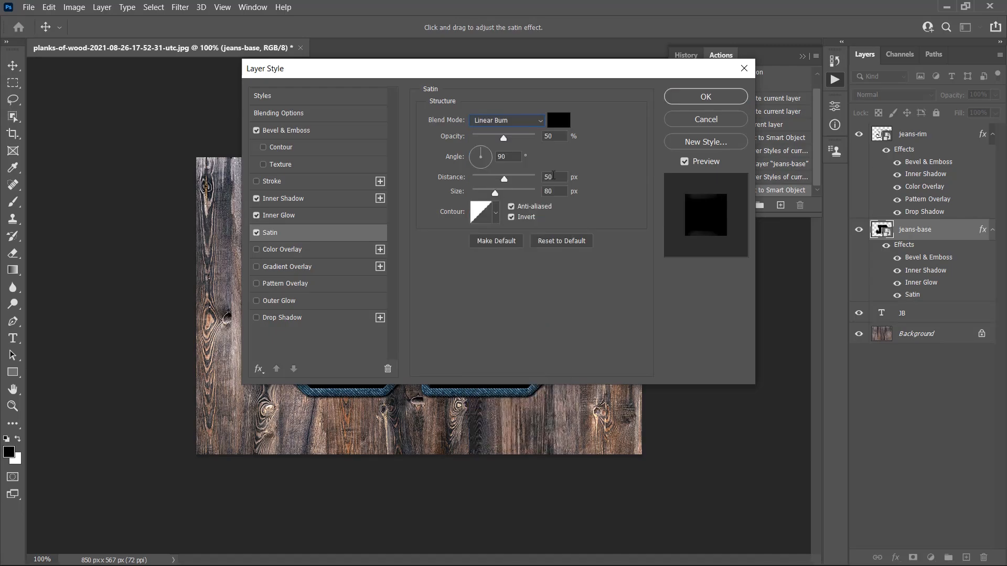
pyautogui.click(560, 121)
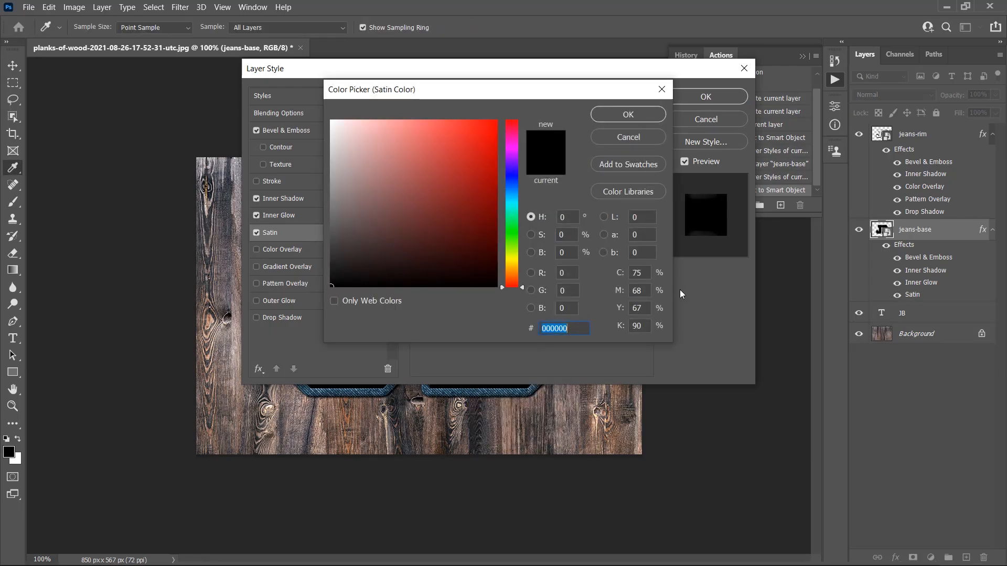
pyautogui.click(620, 116)
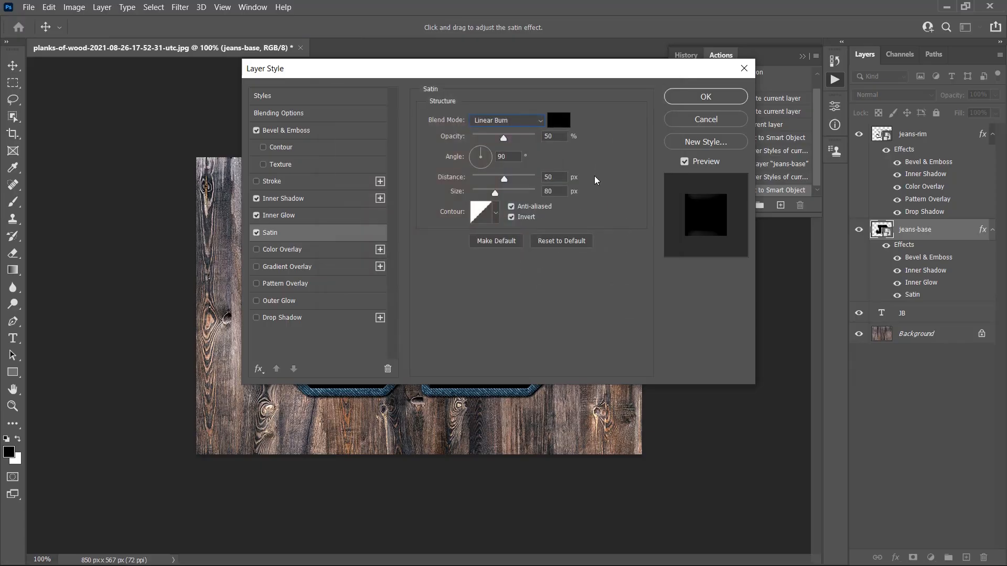
# Step: Set the satin's opacity to 13%, angle 0°, distance 45 px, size 46 px, and pick a different contour preset
pyautogui.doubleClick(561, 135)
pyautogui.write('13')
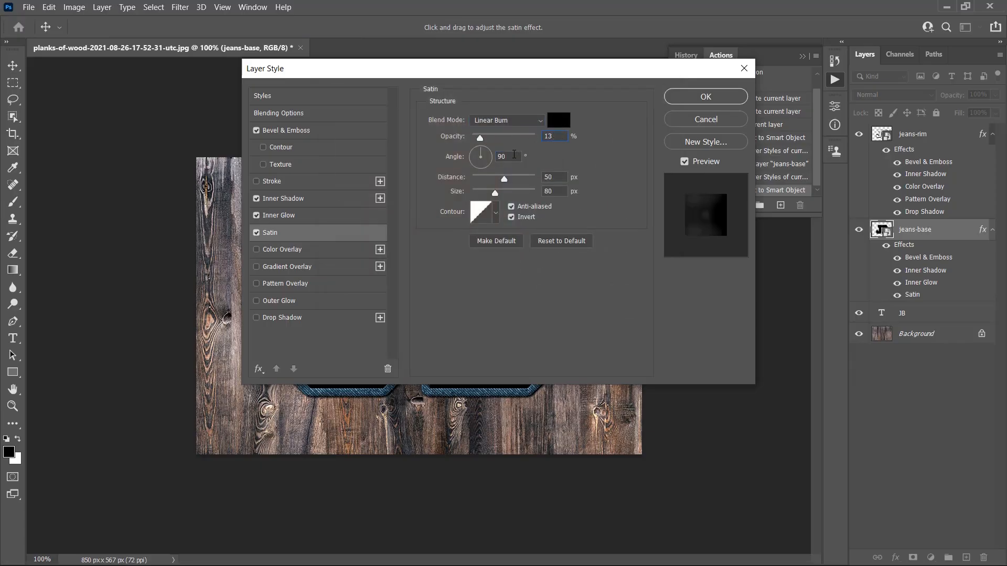
pyautogui.write('0')
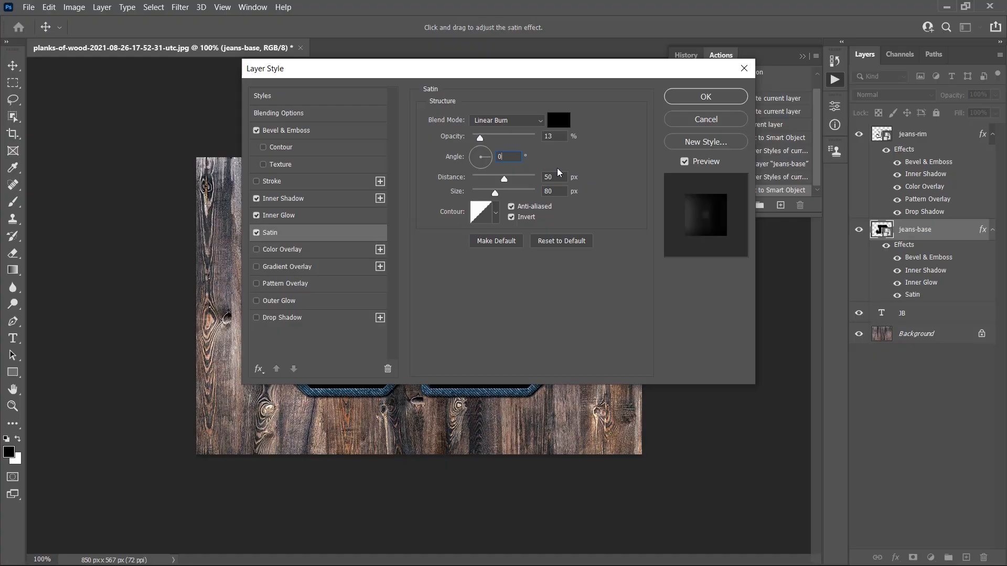
pyautogui.write('45')
pyautogui.write('46')
pyautogui.click(496, 213)
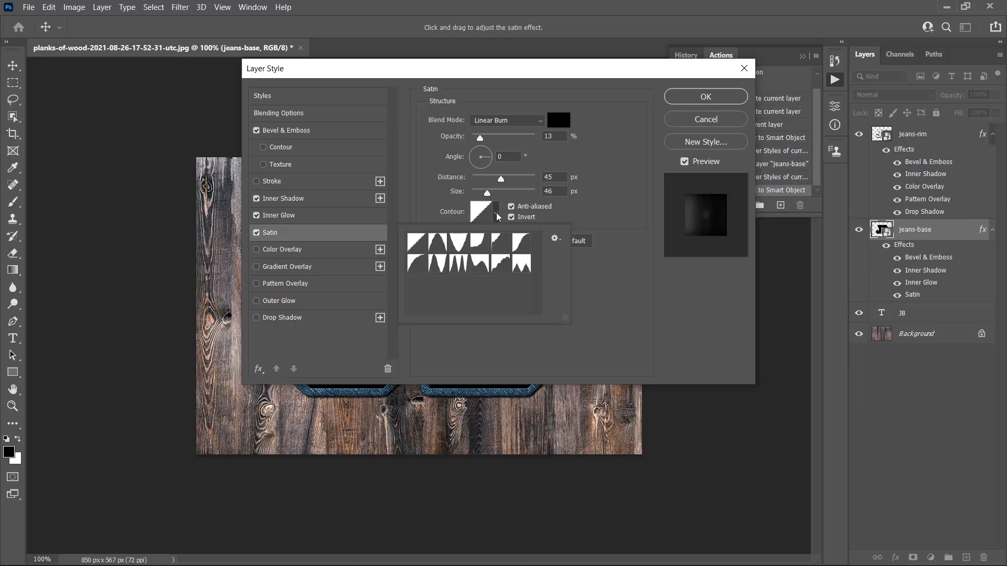
pyautogui.click(524, 247)
pyautogui.click(619, 260)
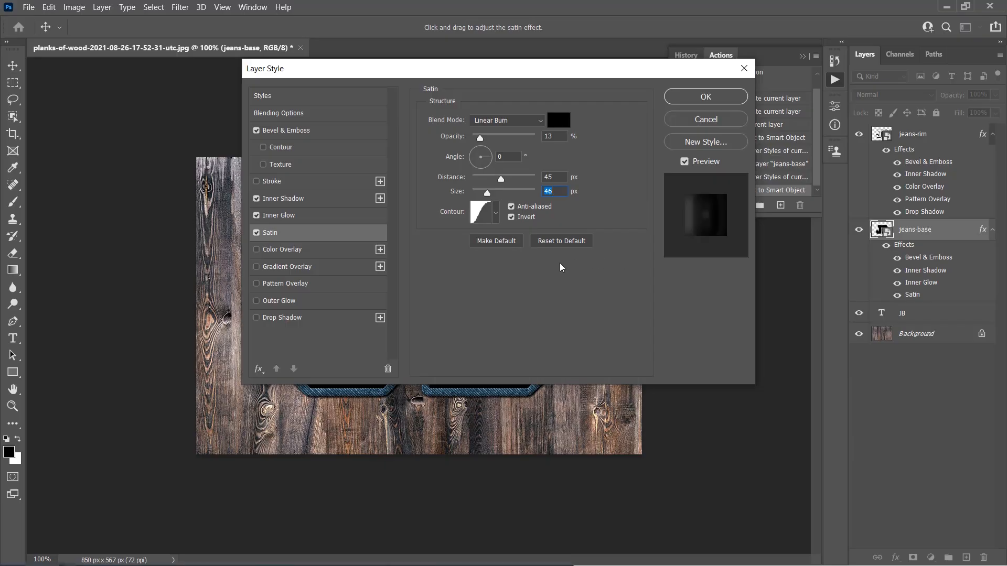
# Step: Add a Color Overlay in Overlay mode with color 224d66 at 80% opacity
pyautogui.click(288, 254)
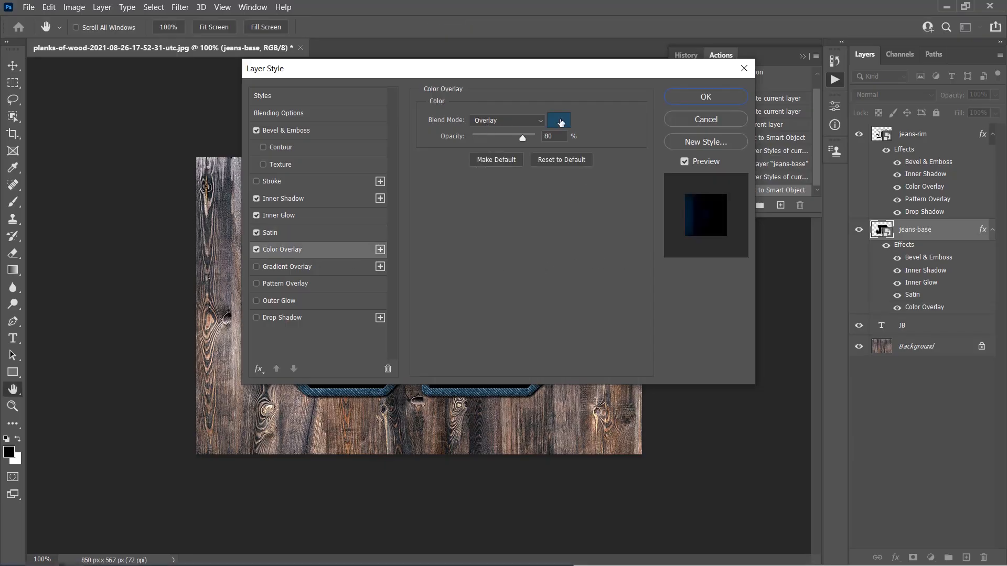
pyautogui.click(558, 121)
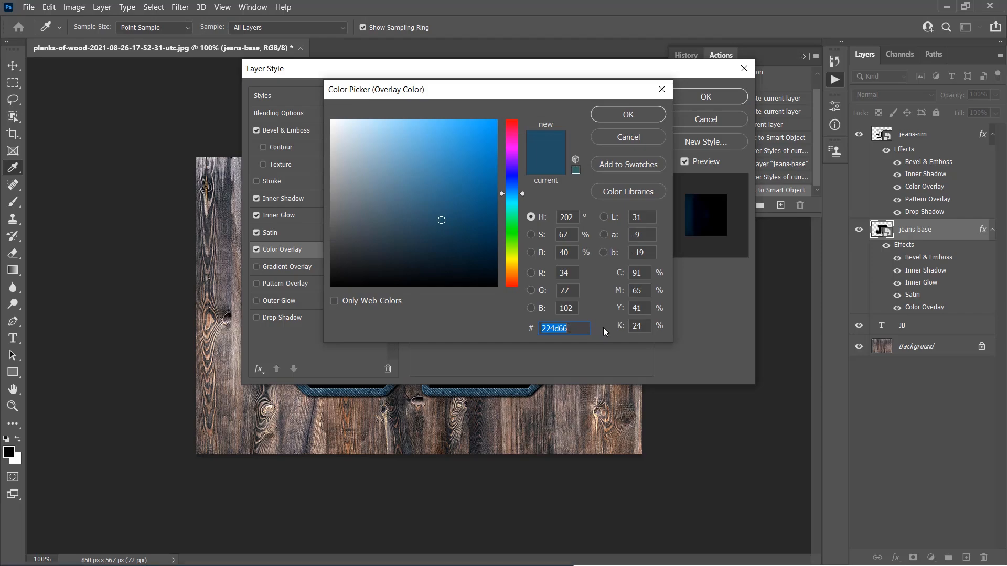
pyautogui.click(628, 114)
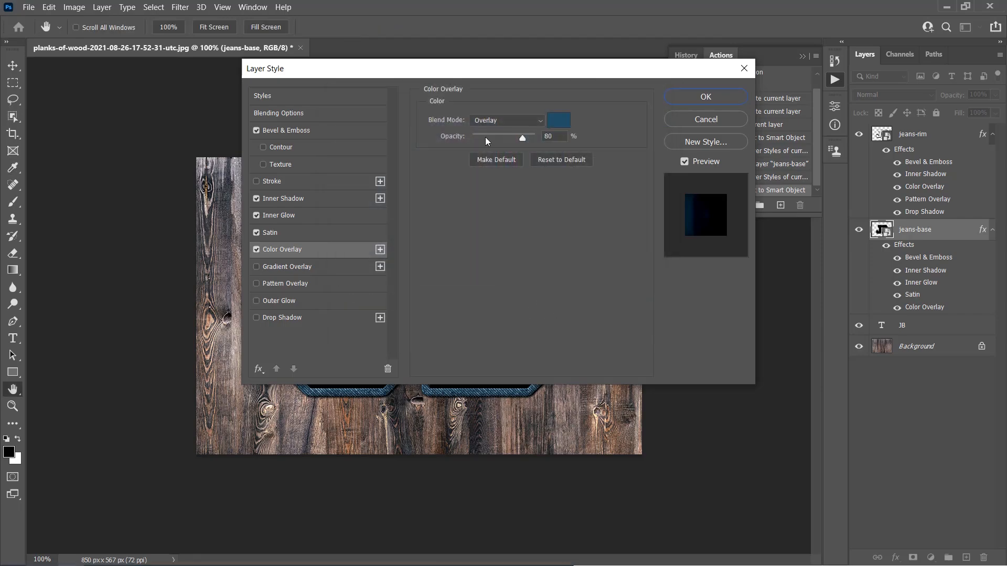
pyautogui.press('Tab')
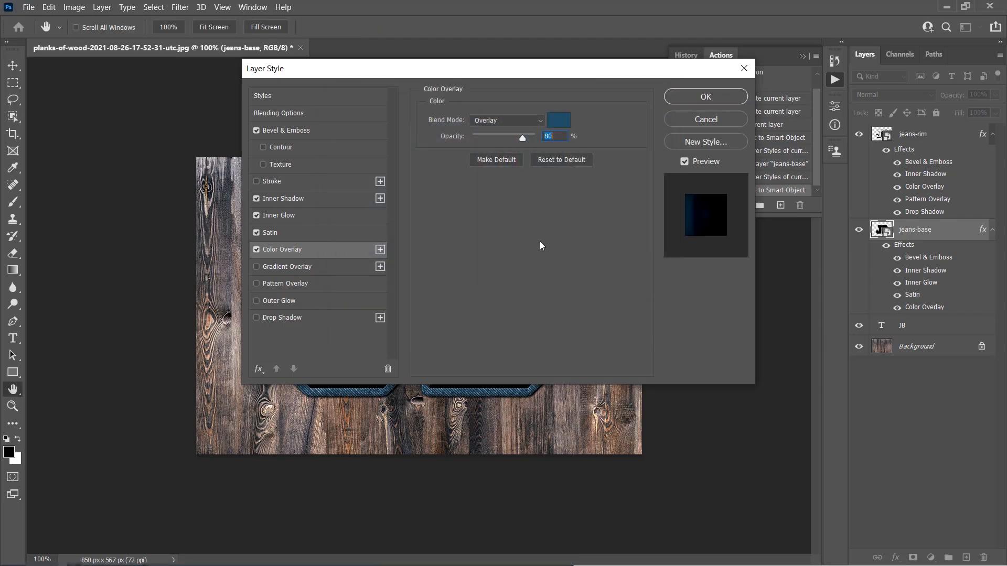
# Step: Add a Pattern Overlay effect with the current pattern at 100% opacity and 50% scale
pyautogui.click(290, 284)
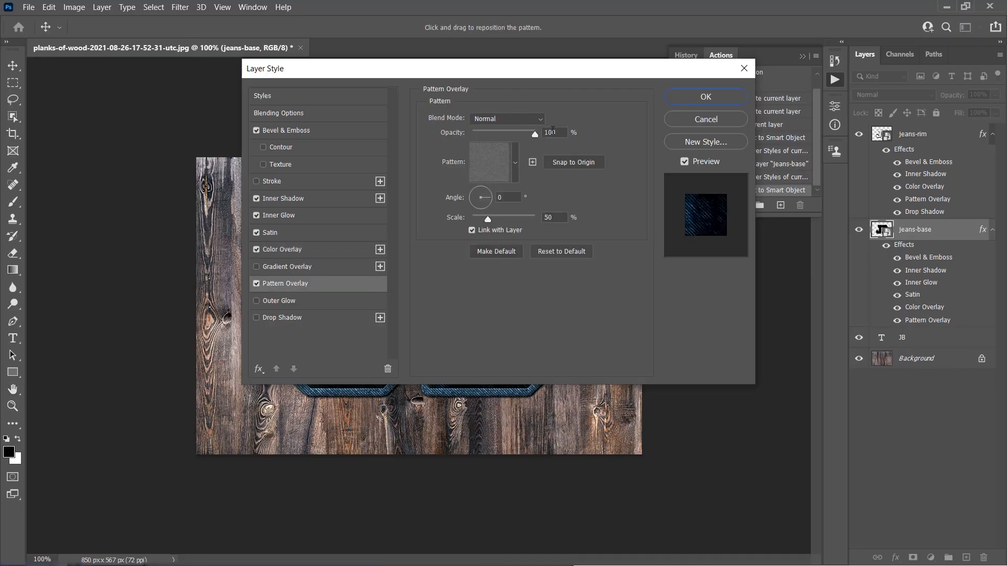
pyautogui.click(493, 161)
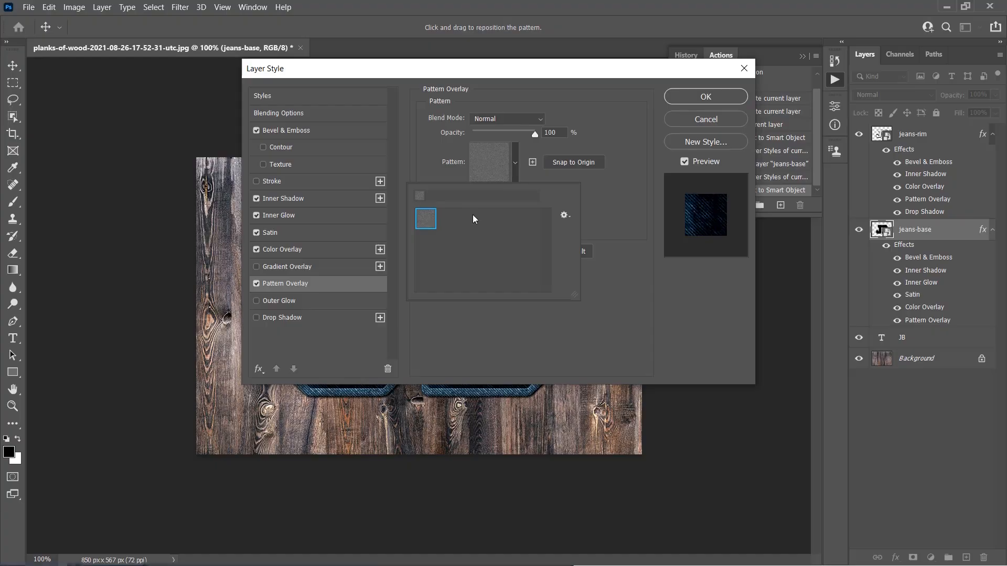
pyautogui.click(621, 184)
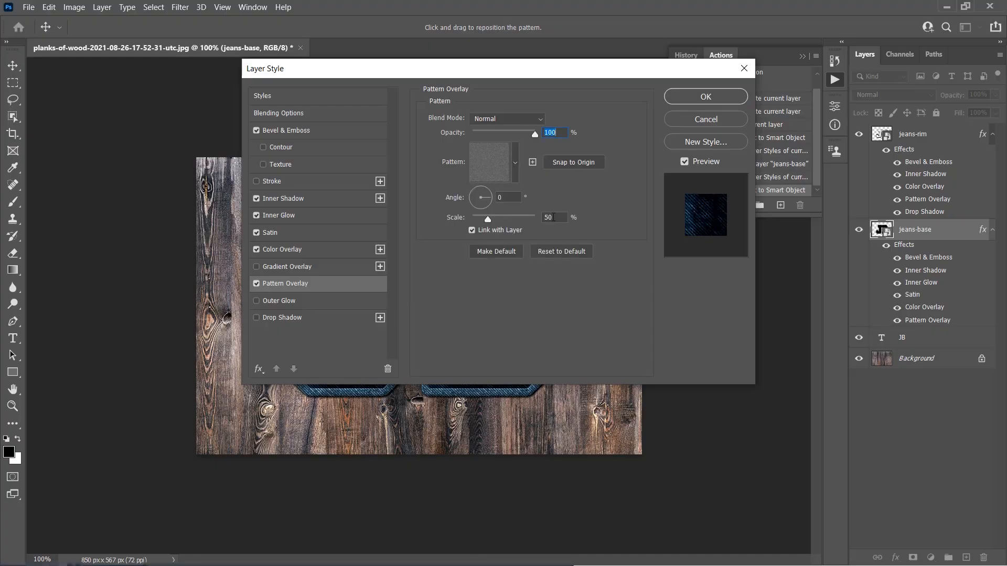
pyautogui.click(555, 217)
# Step: Add a Drop Shadow in Multiply mode with a black color and set its opacity to 36%
pyautogui.click(295, 319)
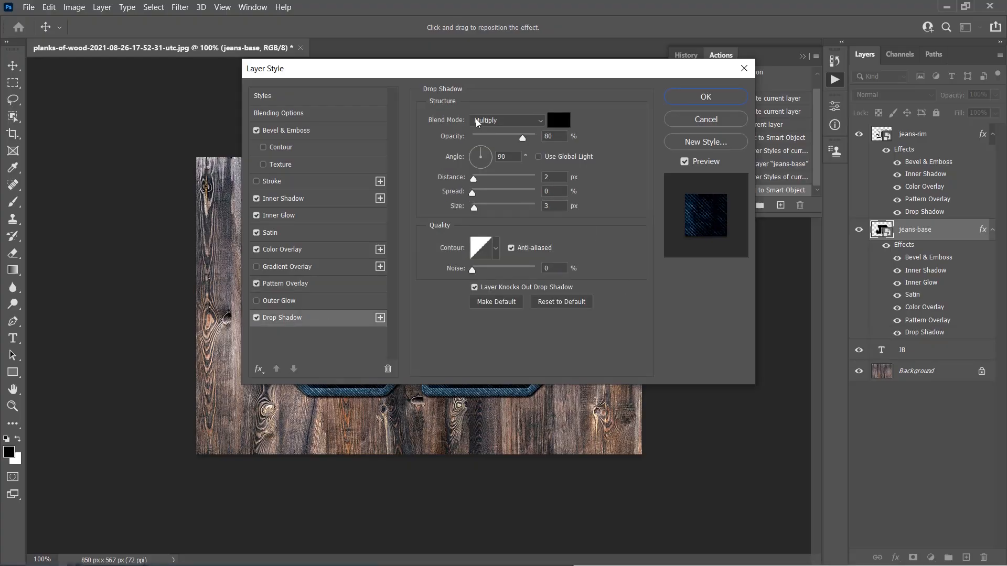
pyautogui.click(552, 124)
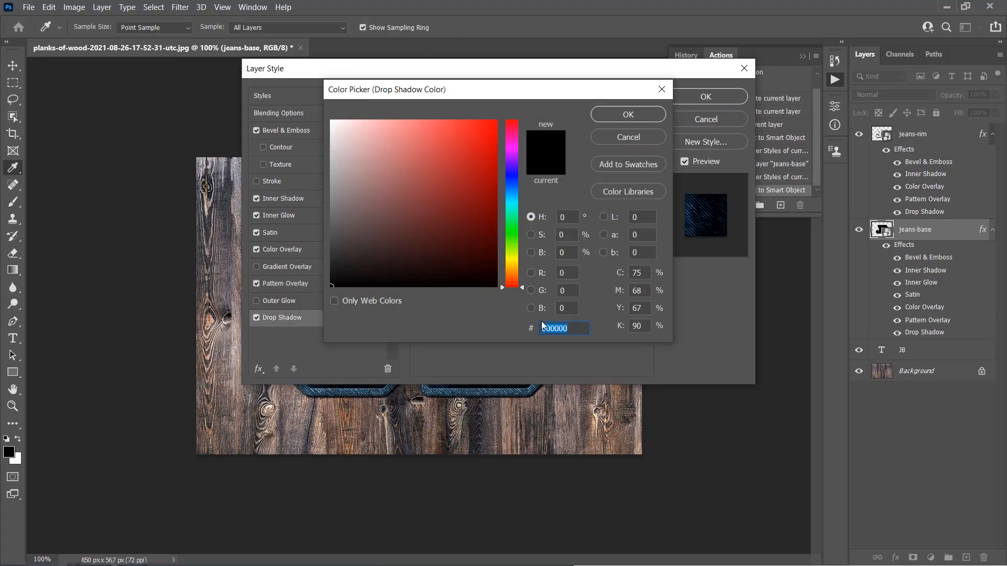
pyautogui.click(608, 116)
pyautogui.doubleClick(565, 139)
pyautogui.write('836')
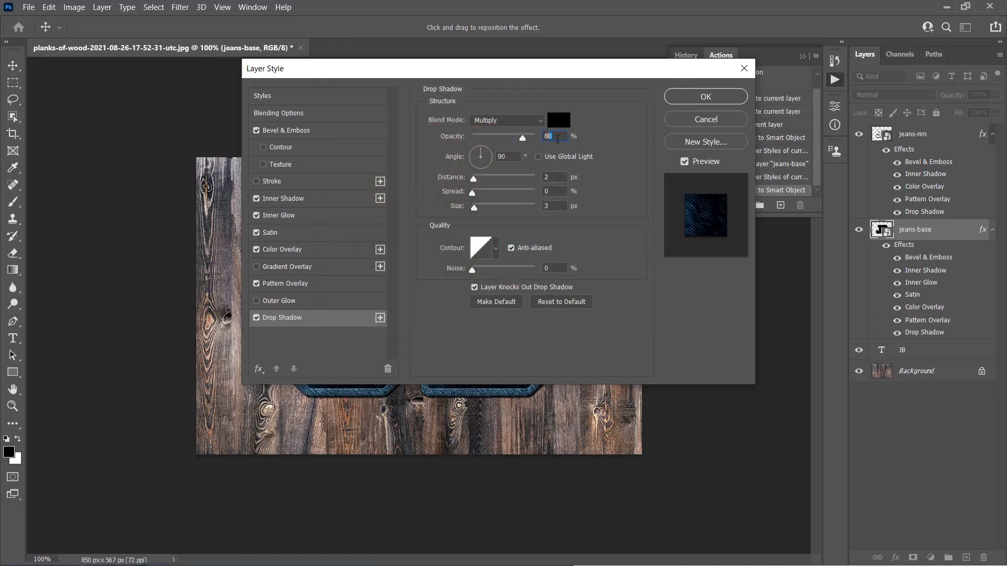
pyautogui.click(548, 136)
pyautogui.press('BackSpace')
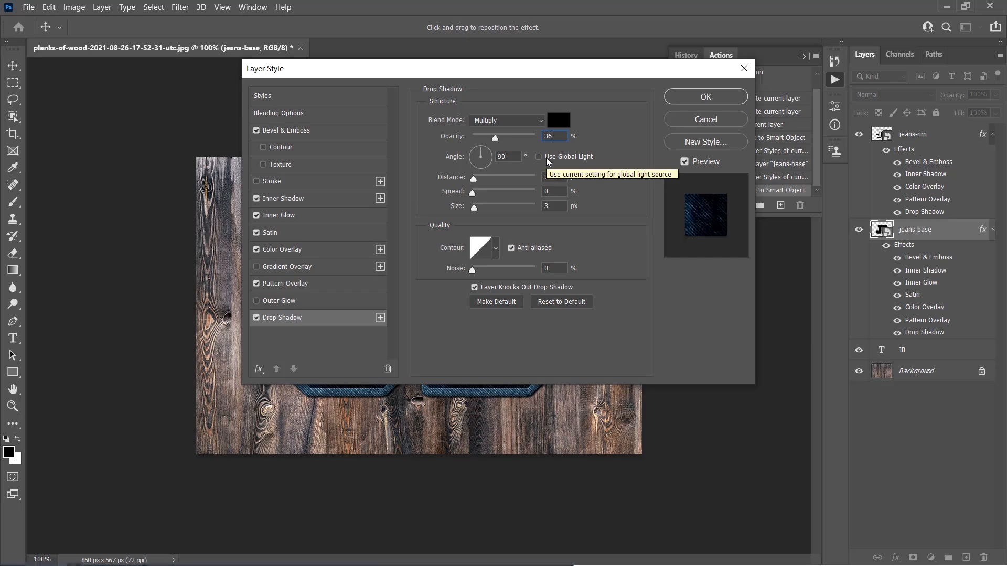
# Step: Set the drop shadow's angle to 105°, distance 9 px, spread 11 px and size 8 px
pyautogui.click(502, 157)
pyautogui.press('BackSpace')
pyautogui.press('BackSpace')
pyautogui.write('105')
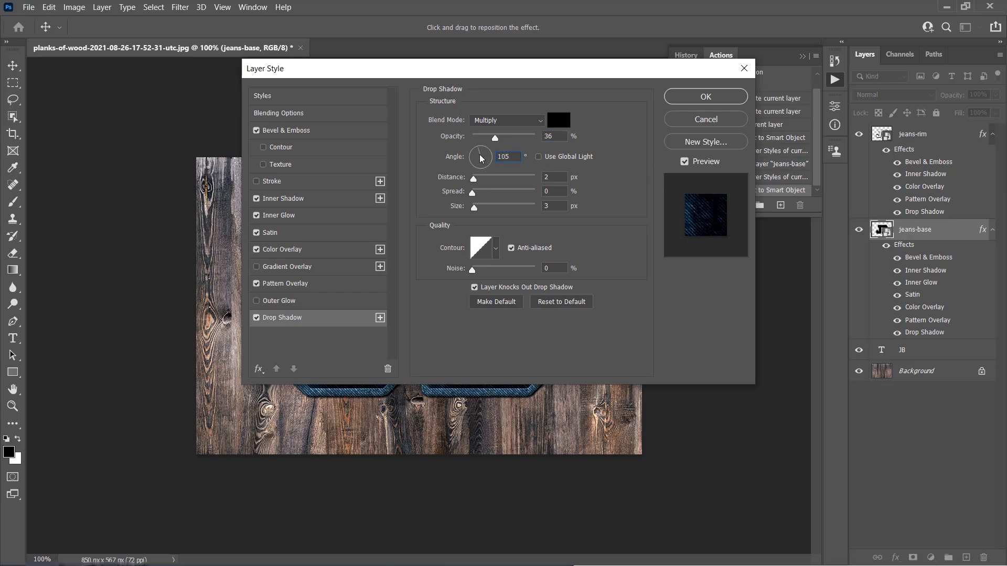
pyautogui.click(547, 176)
pyautogui.write('9')
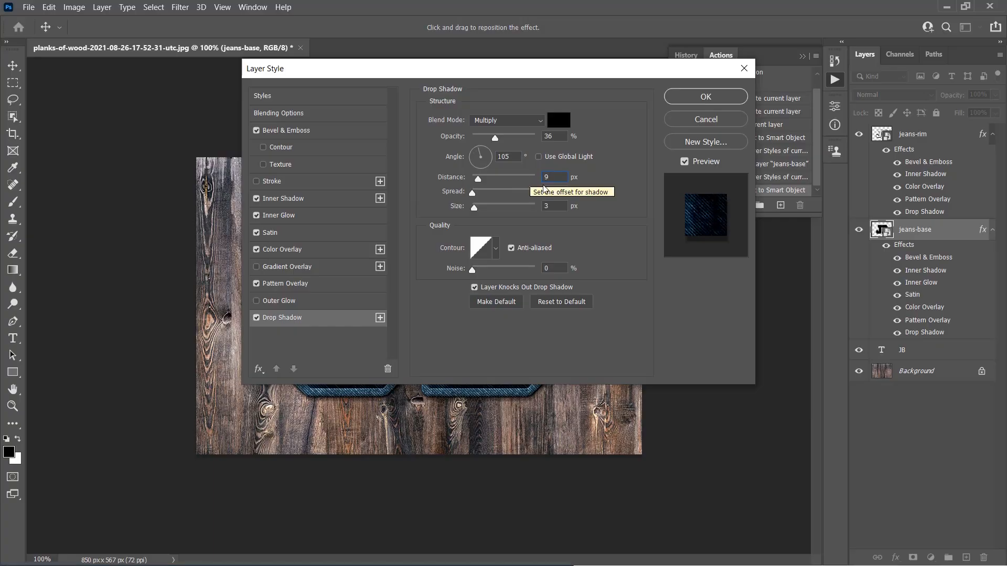
pyautogui.press('Tab')
pyautogui.write('11')
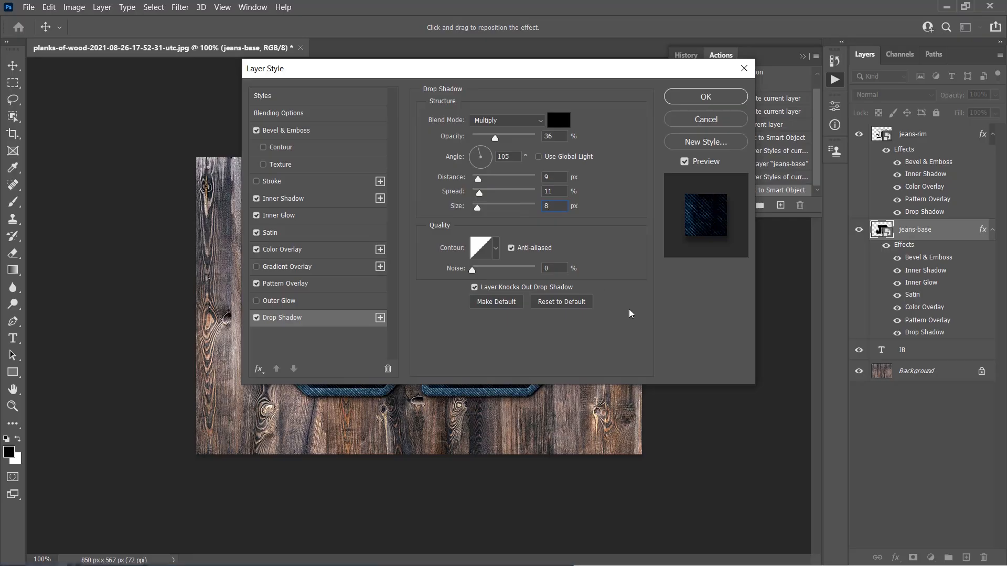
pyautogui.click(716, 327)
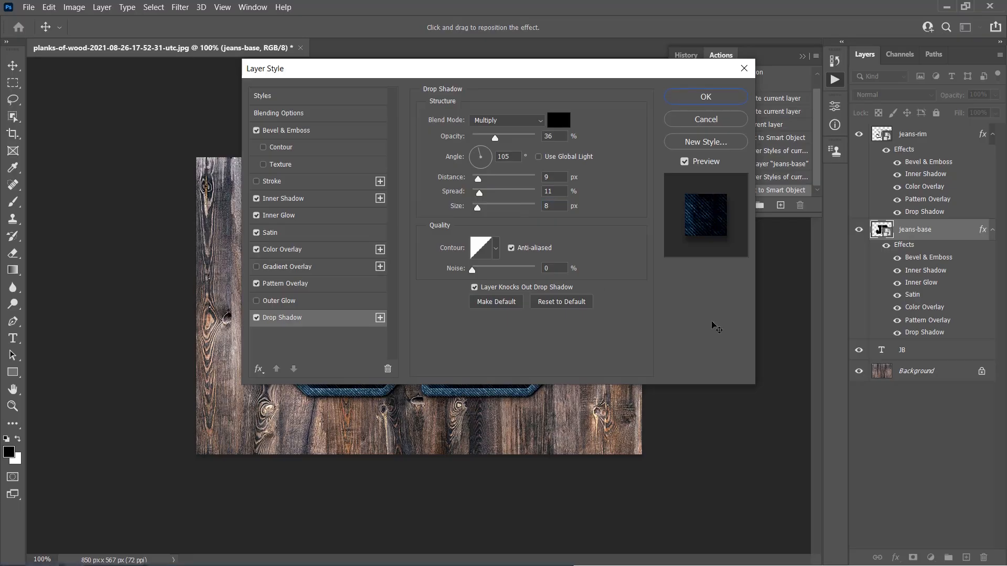
# Step: Enable the bevel's Texture option at 50% scale and +95 depth, and apply the layer style
pyautogui.click(281, 165)
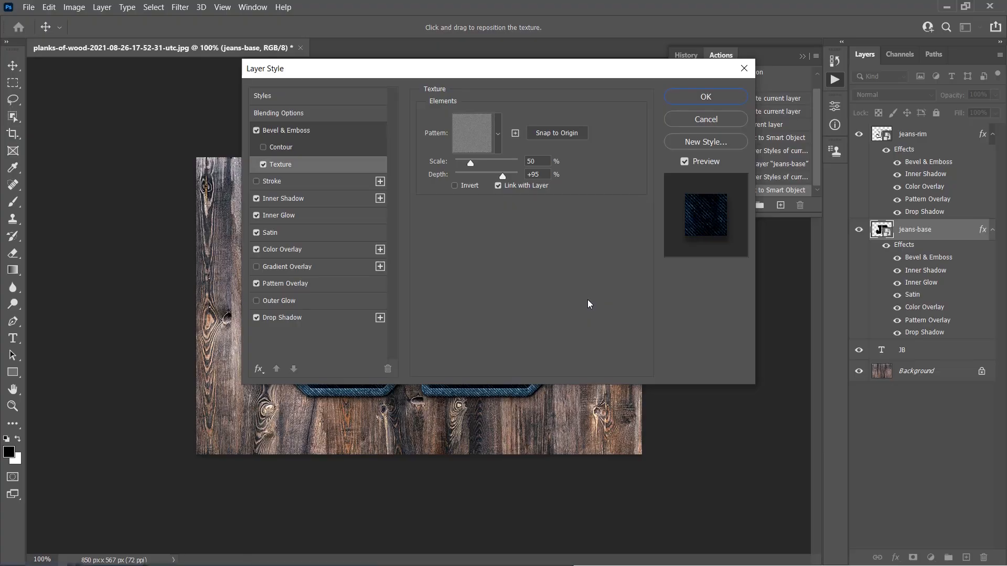
pyautogui.click(705, 97)
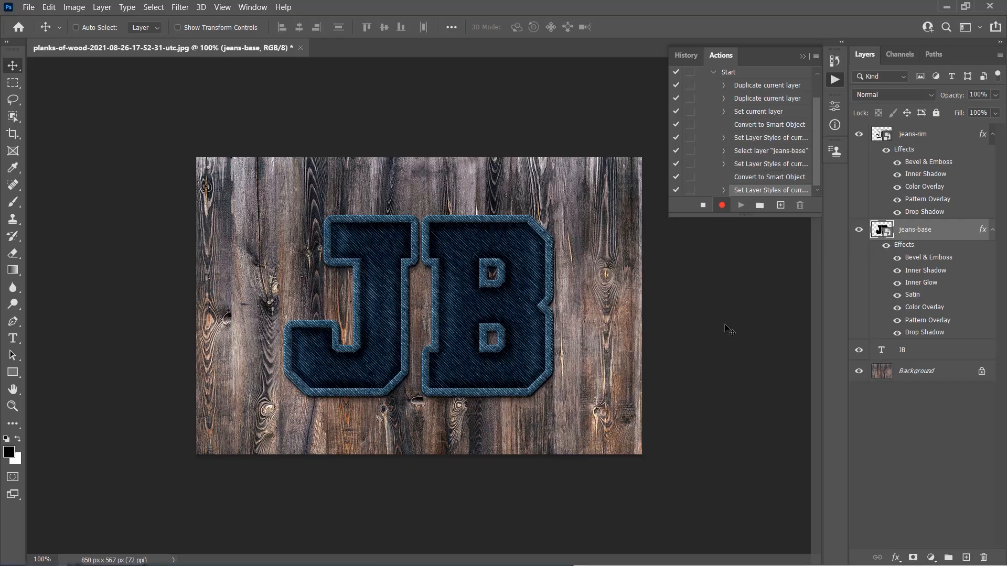
# Step: Create a new layer named stitch
pyautogui.click(102, 7)
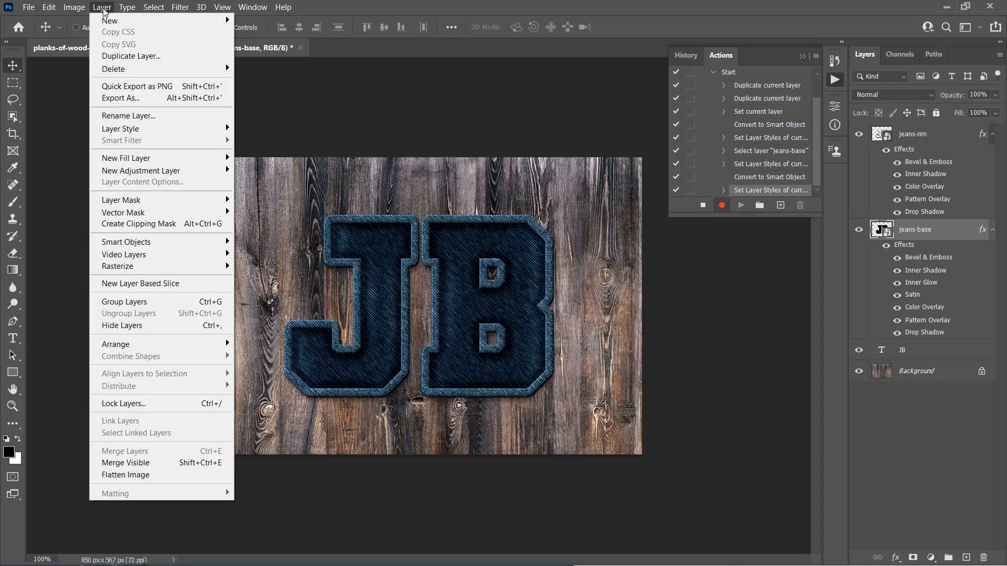
pyautogui.moveTo(178, 24)
pyautogui.click(256, 20)
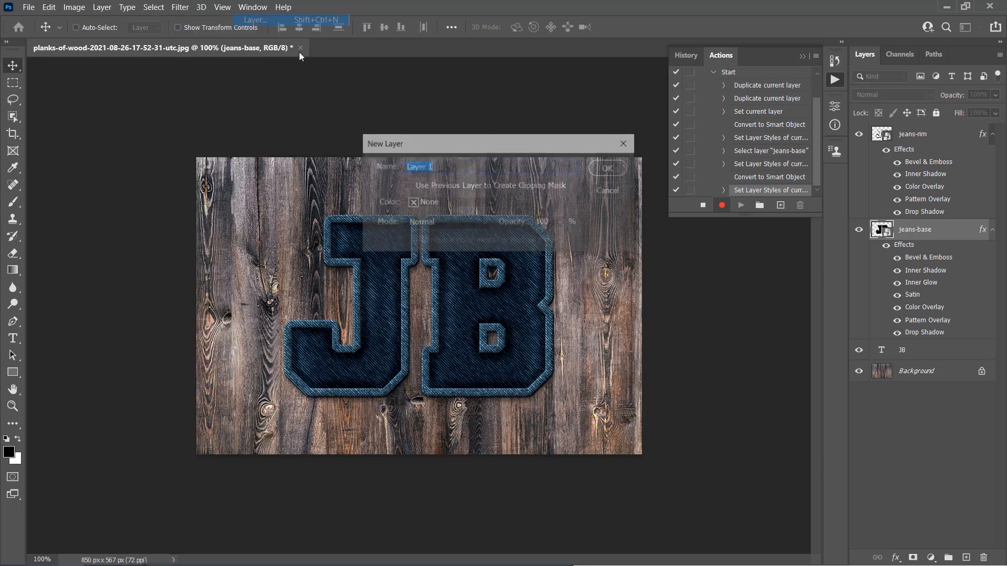
pyautogui.write('stitch')
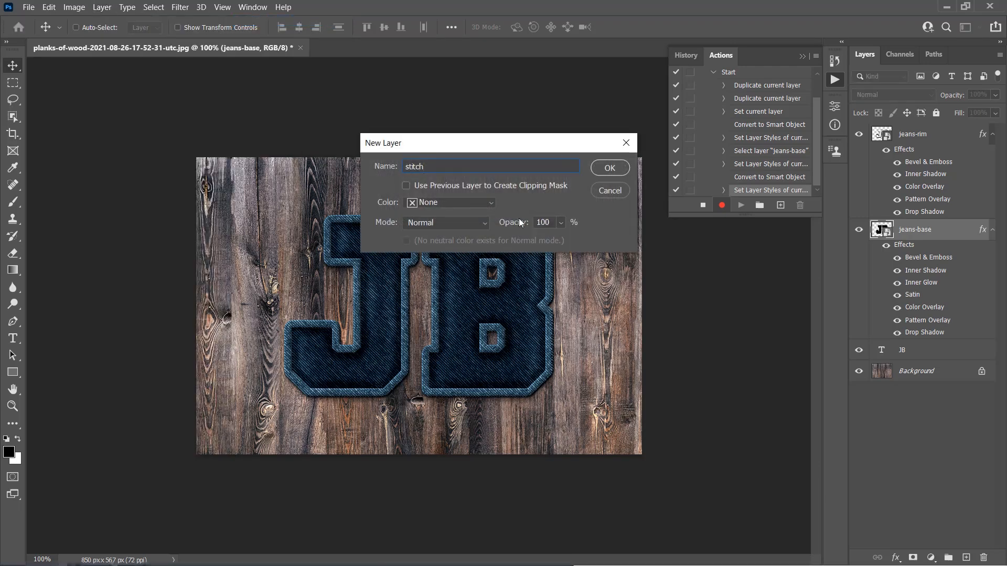
pyautogui.click(611, 167)
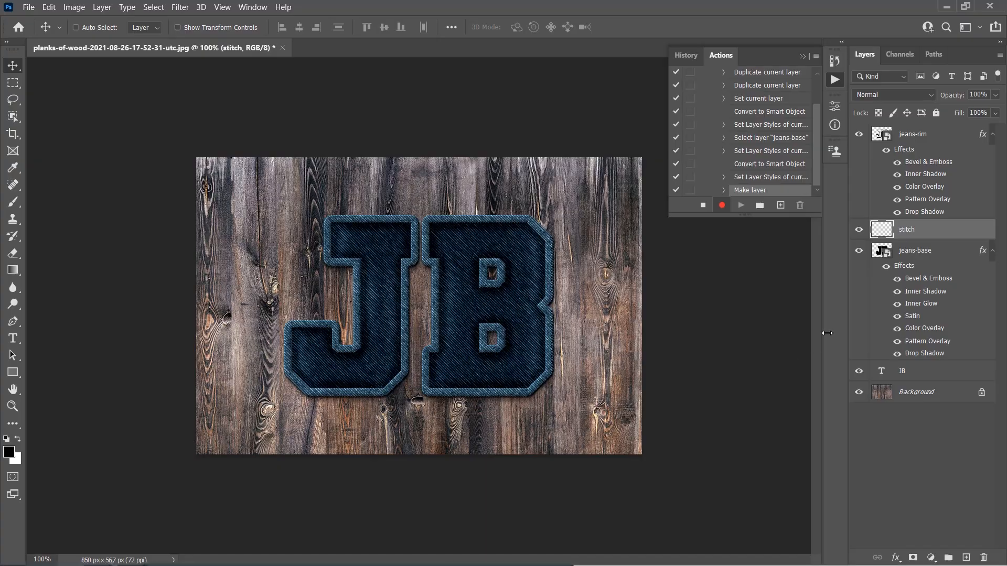
# Step: Load the jeans-base layer's outline as a selection and contract it by 24 pixels
pyautogui.keyDown('ctrl'); pyautogui.click(892, 256); pyautogui.keyUp('ctrl')
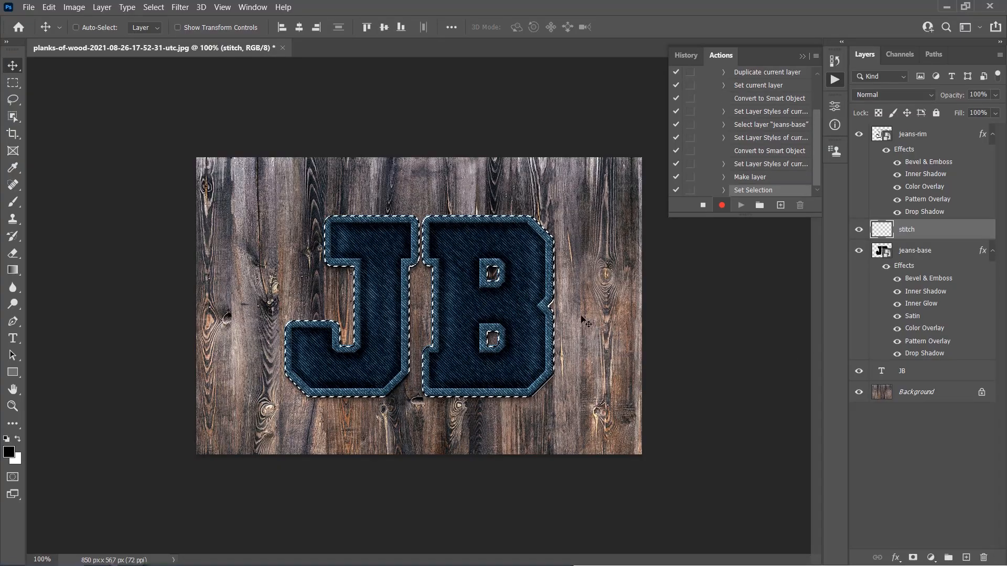
pyautogui.click(153, 8)
pyautogui.moveTo(214, 193)
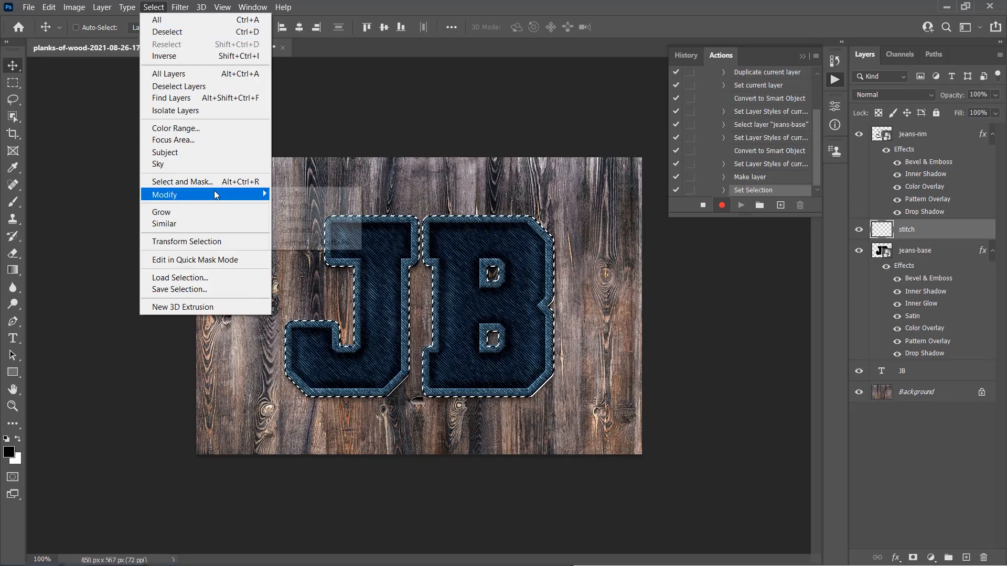
pyautogui.click(298, 230)
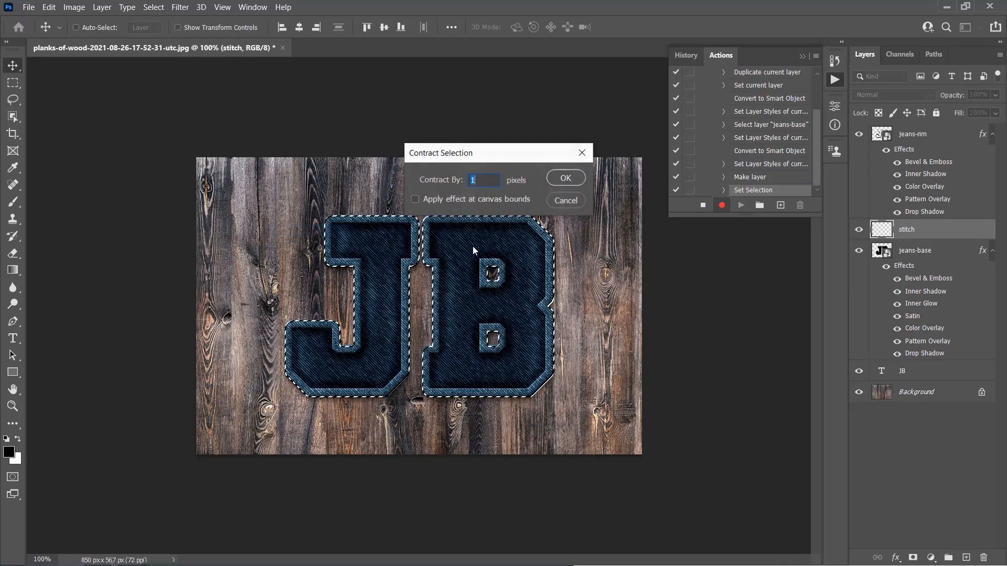
pyautogui.write('24')
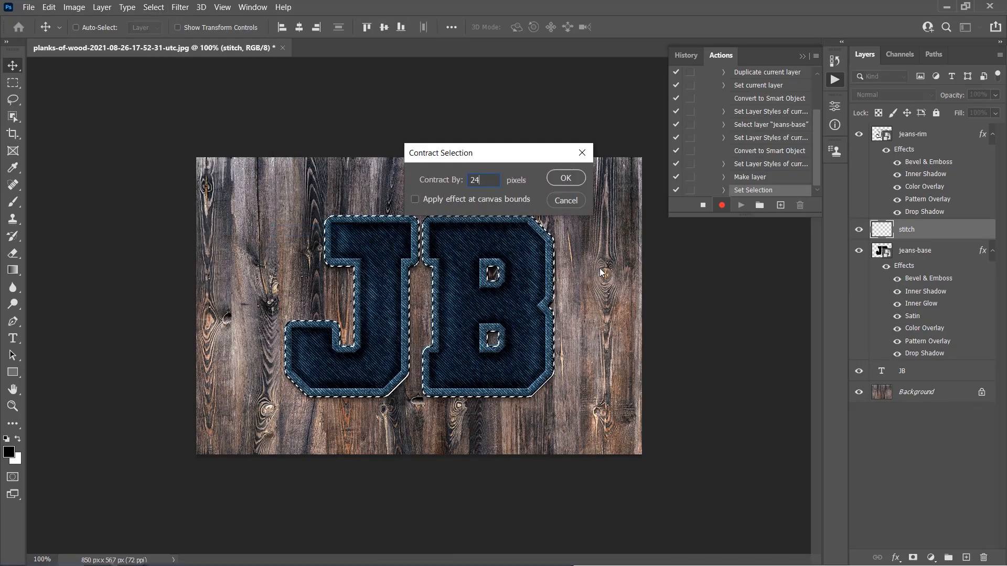
pyautogui.click(565, 178)
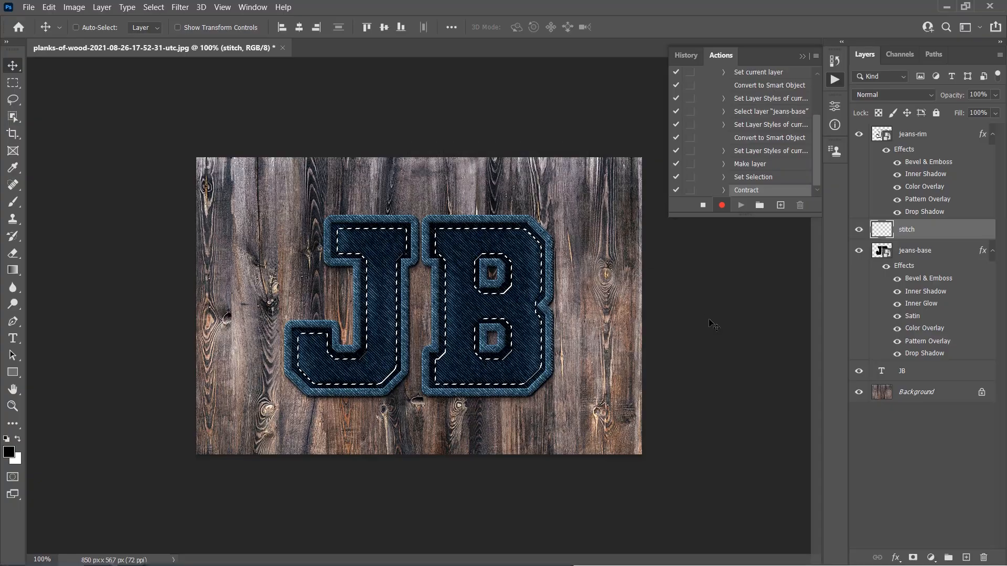
# Step: Make a work path from the selection
pyautogui.click(932, 56)
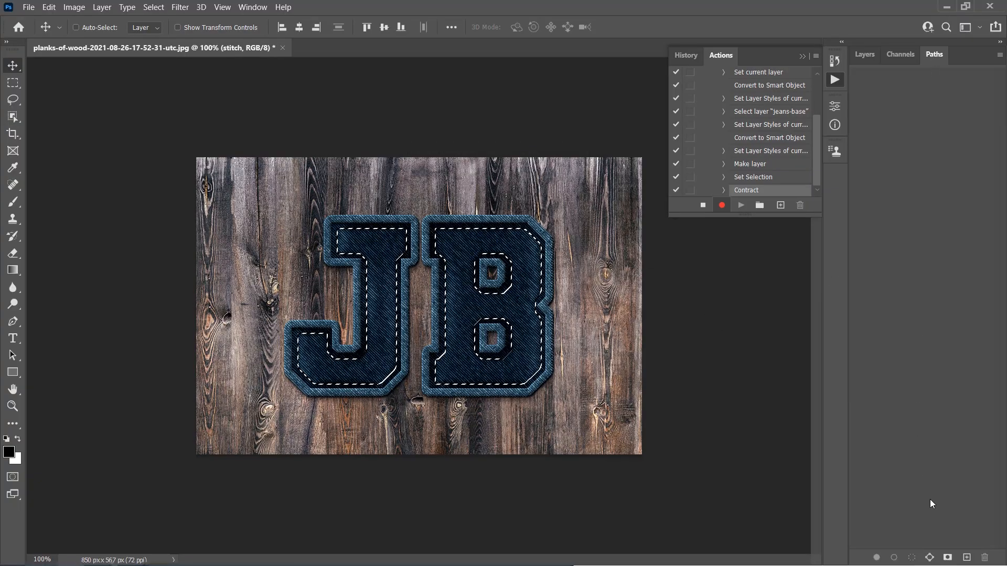
pyautogui.click(930, 558)
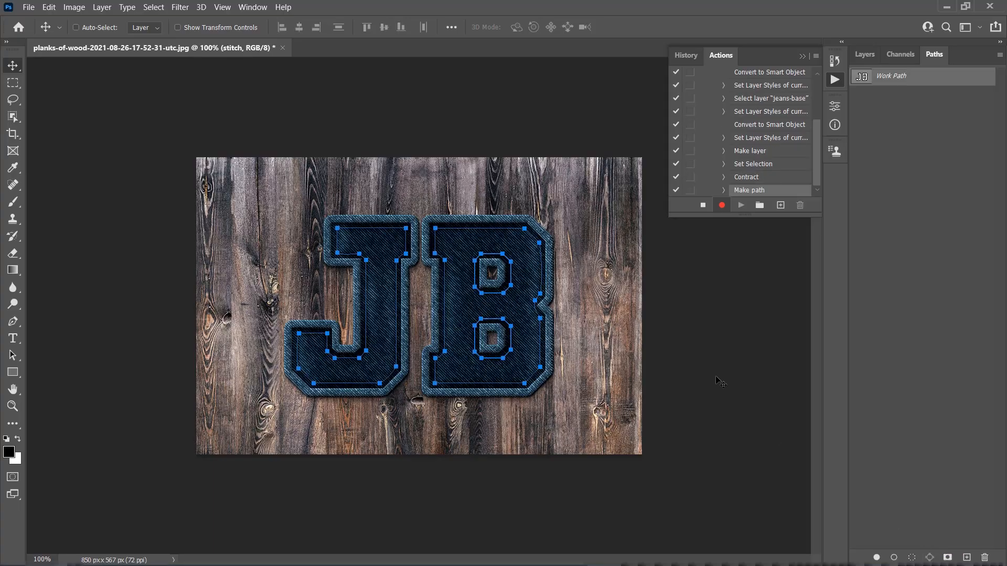
# Step: Switch to the Brush tool and choose the jeans-stitch brush
pyautogui.press('b')
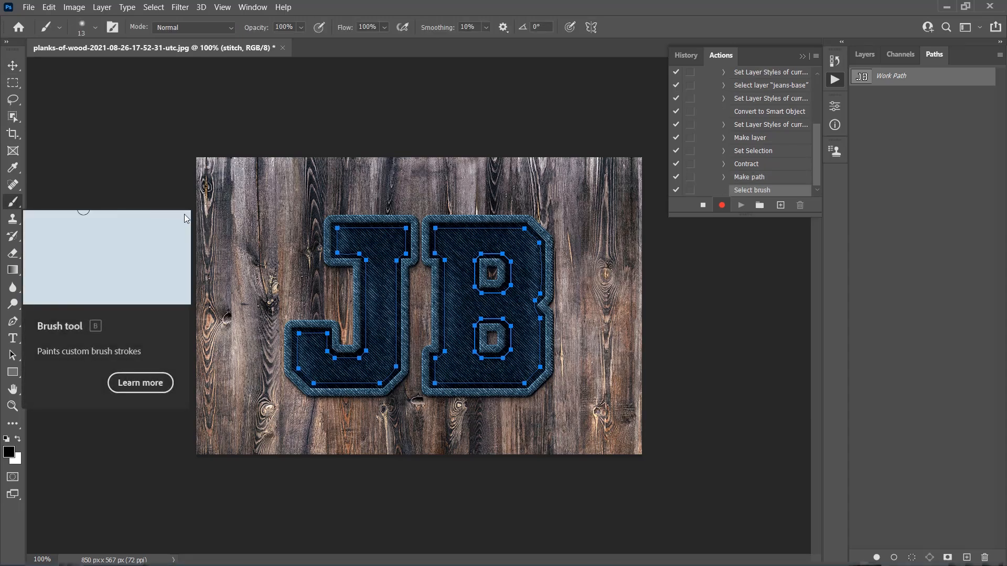
pyautogui.rightClick(576, 229)
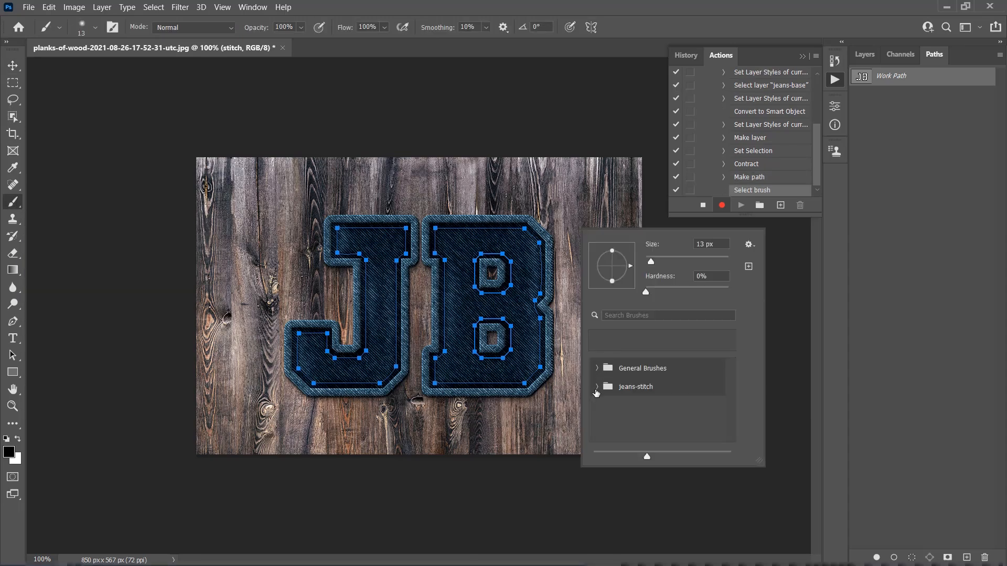
pyautogui.click(596, 387)
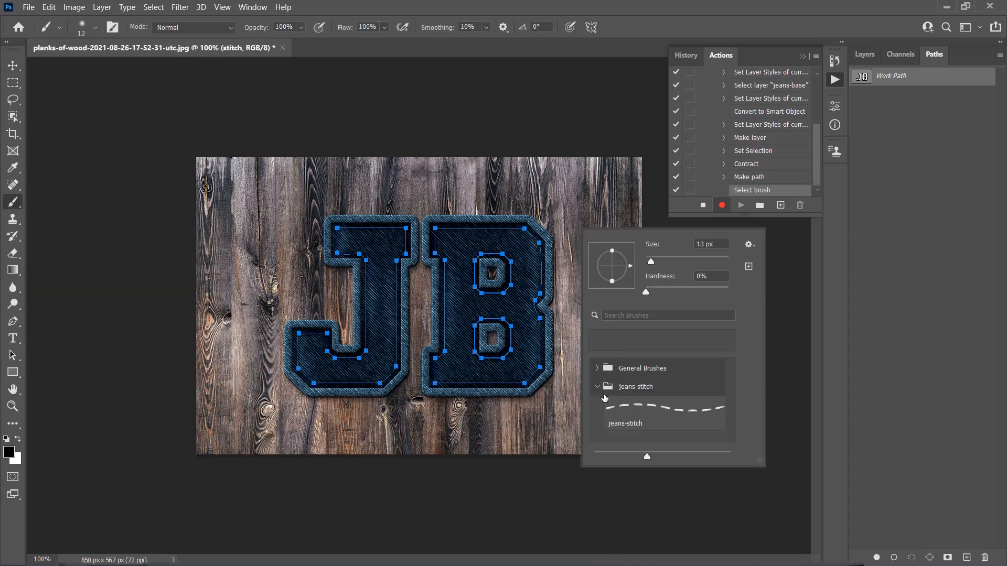
pyautogui.click(646, 419)
pyautogui.press('Return')
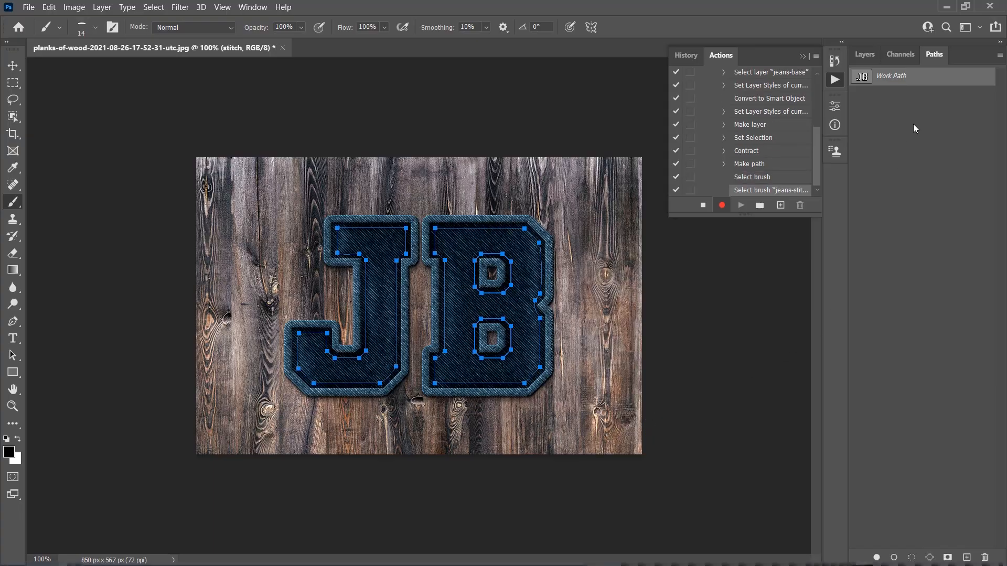
# Step: Stroke the work path with the Brush tool, then delete the work path
pyautogui.rightClick(913, 80)
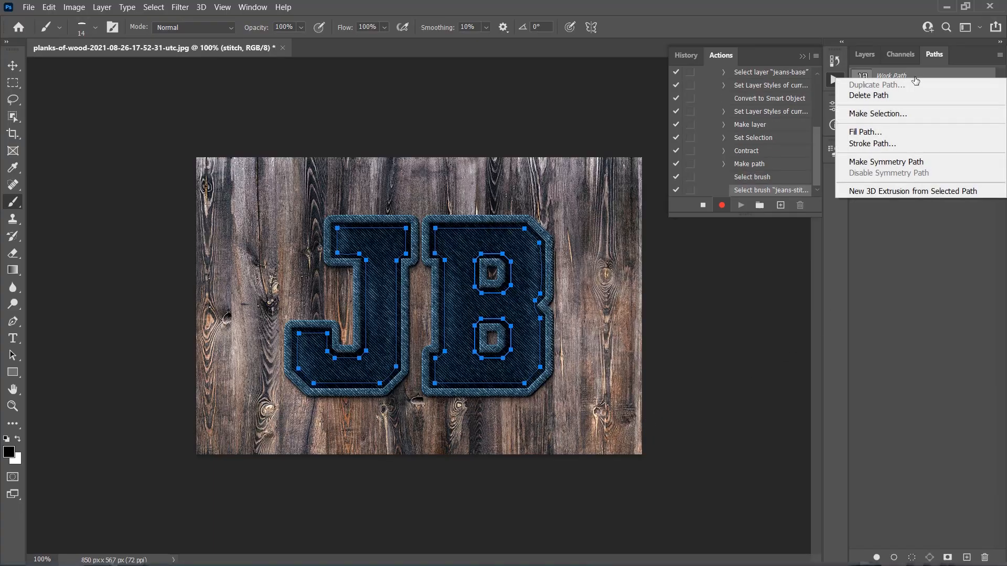
pyautogui.click(874, 144)
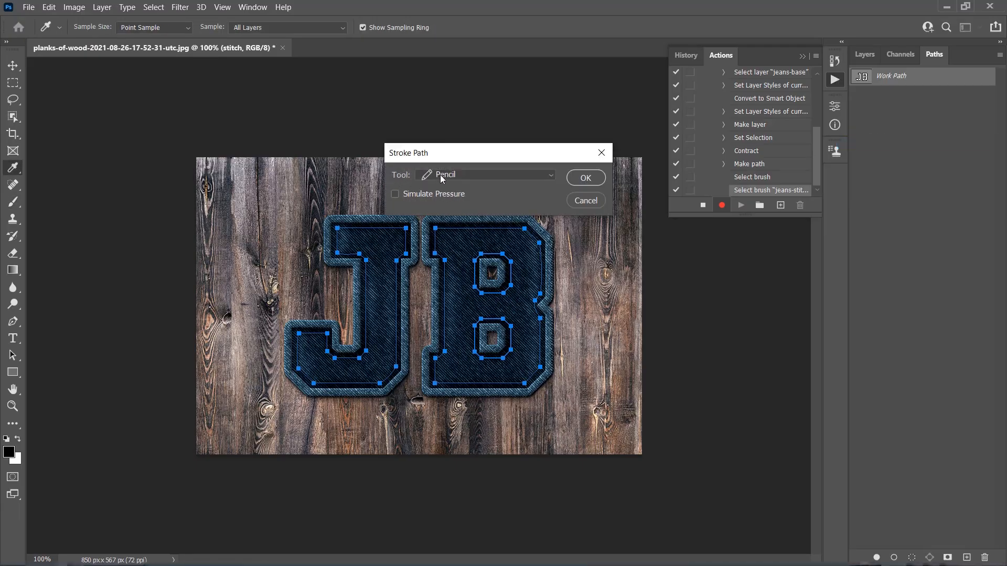
pyautogui.click(440, 178)
pyautogui.click(455, 198)
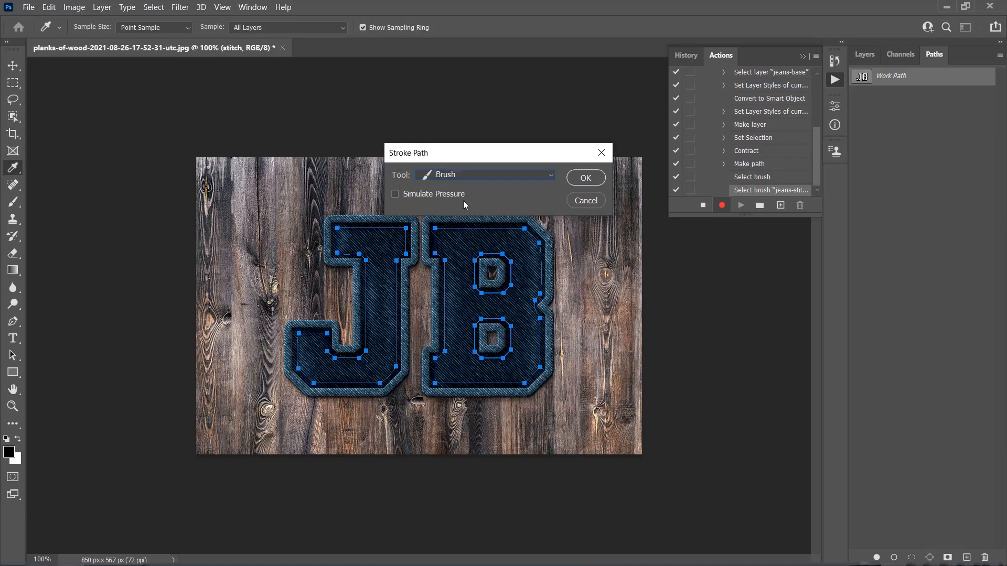
pyautogui.click(585, 178)
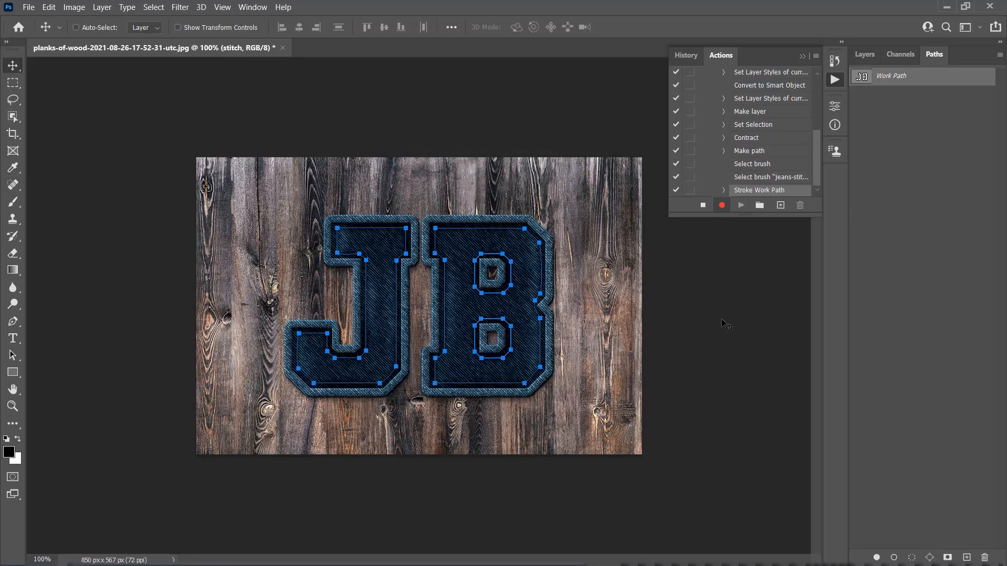
pyautogui.press('Delete')
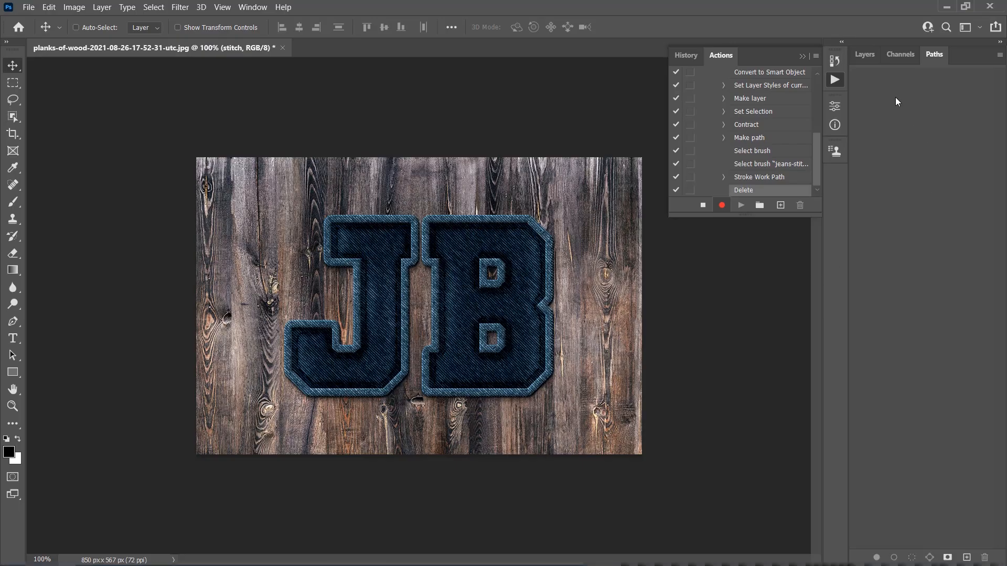
# Step: Open the stitch layer's layer style and add a Bevel & Emboss effect with the Pillow Emboss style
pyautogui.click(865, 54)
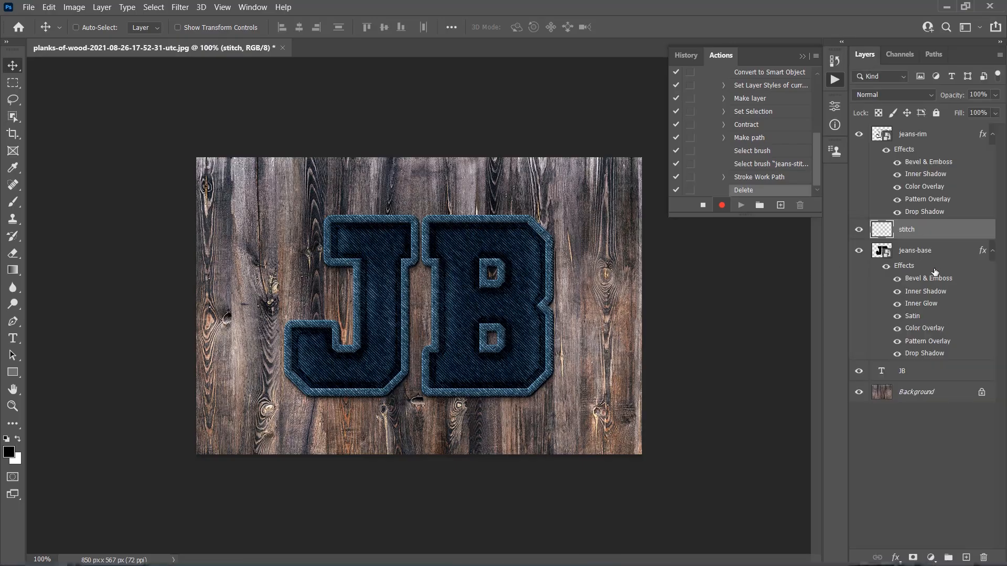
pyautogui.rightClick(930, 229)
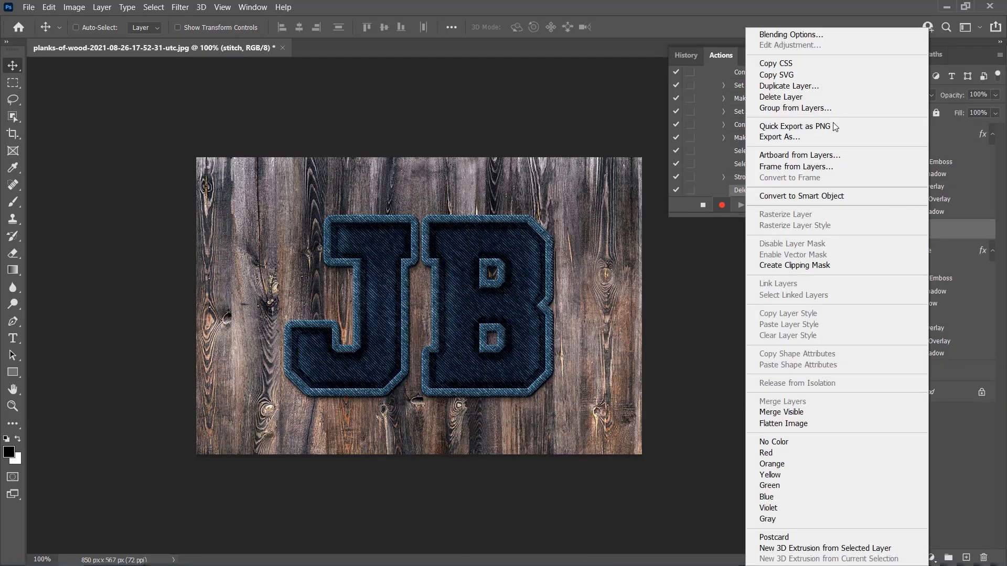
pyautogui.click(781, 35)
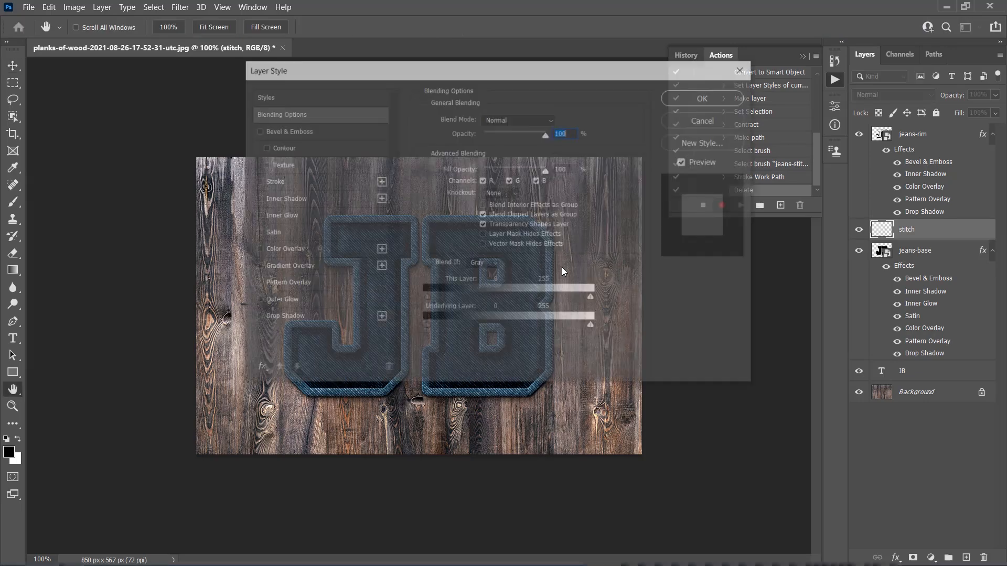
pyautogui.click(287, 132)
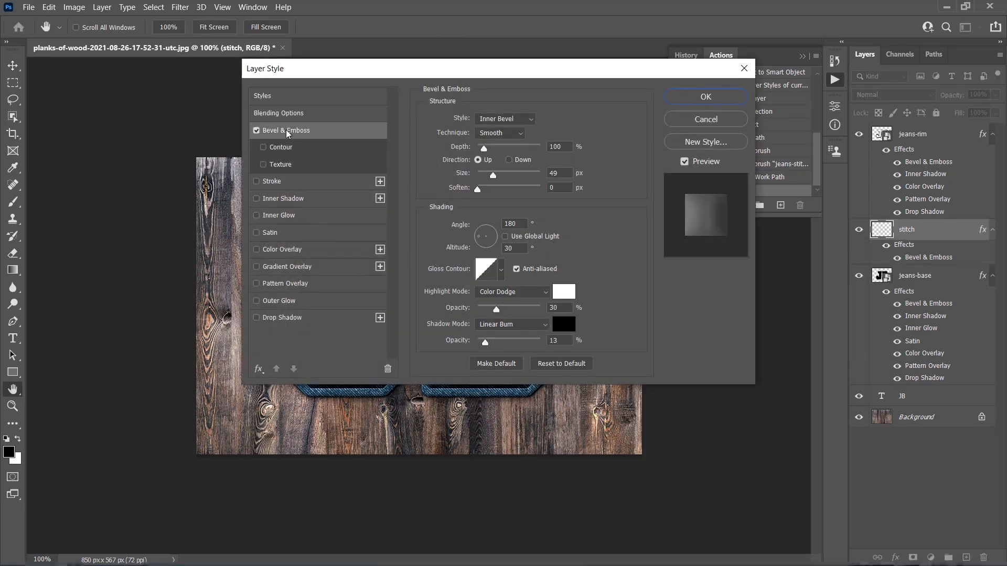
pyautogui.click(501, 119)
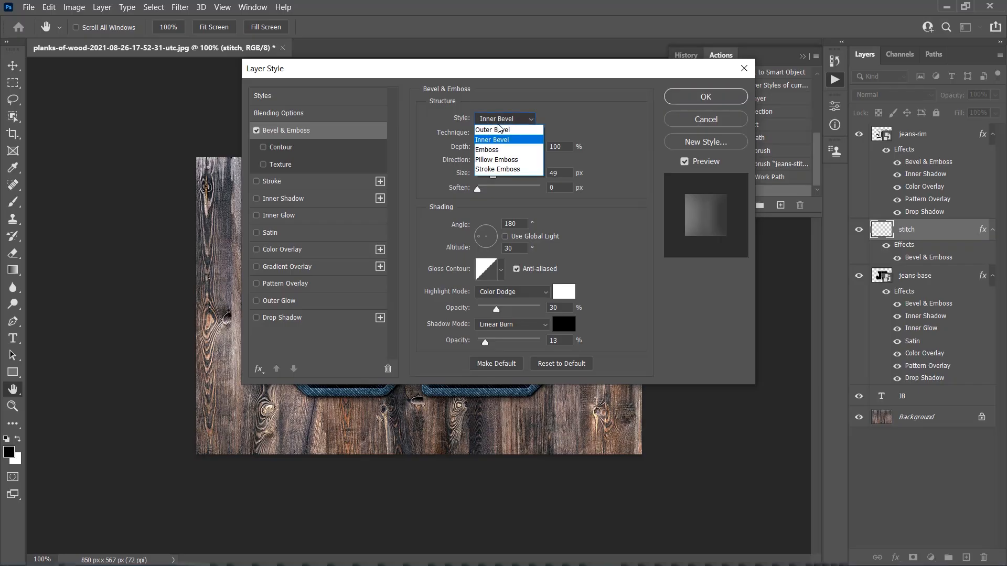
pyautogui.click(502, 158)
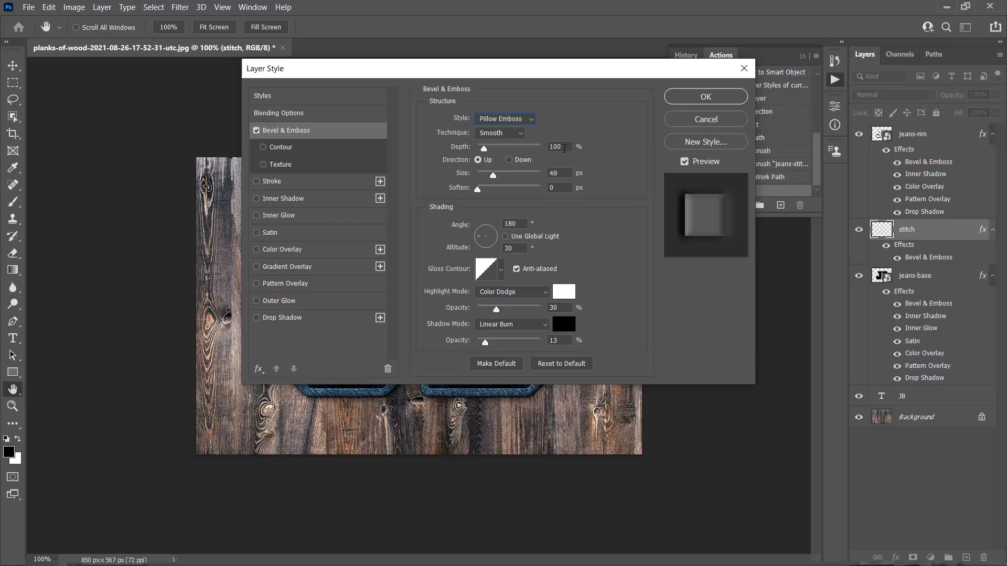
# Step: Set the bevel's depth to 200%, size to 9 px, soften to 5 px and angle to 90°
pyautogui.doubleClick(555, 147)
pyautogui.write('200')
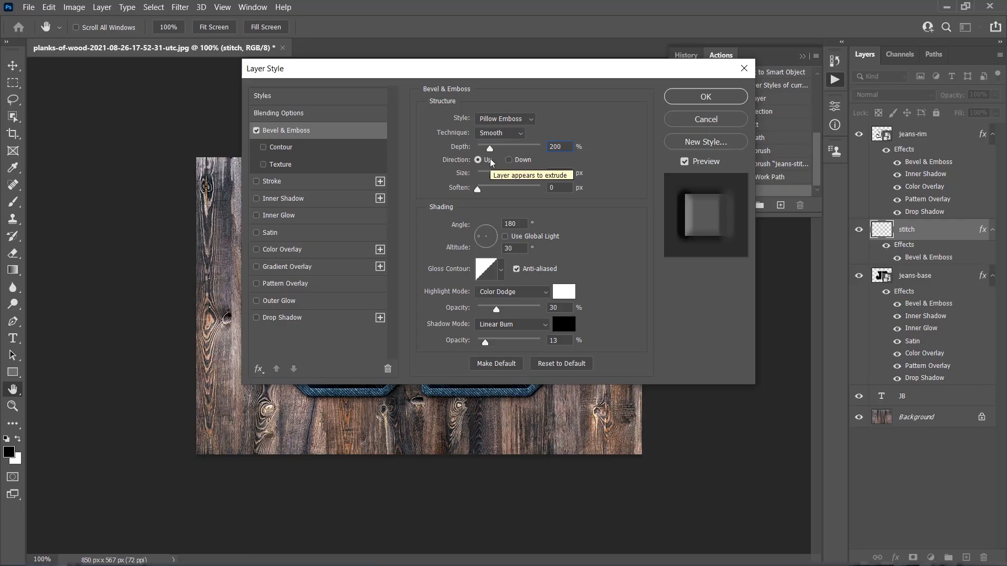
pyautogui.doubleClick(546, 174)
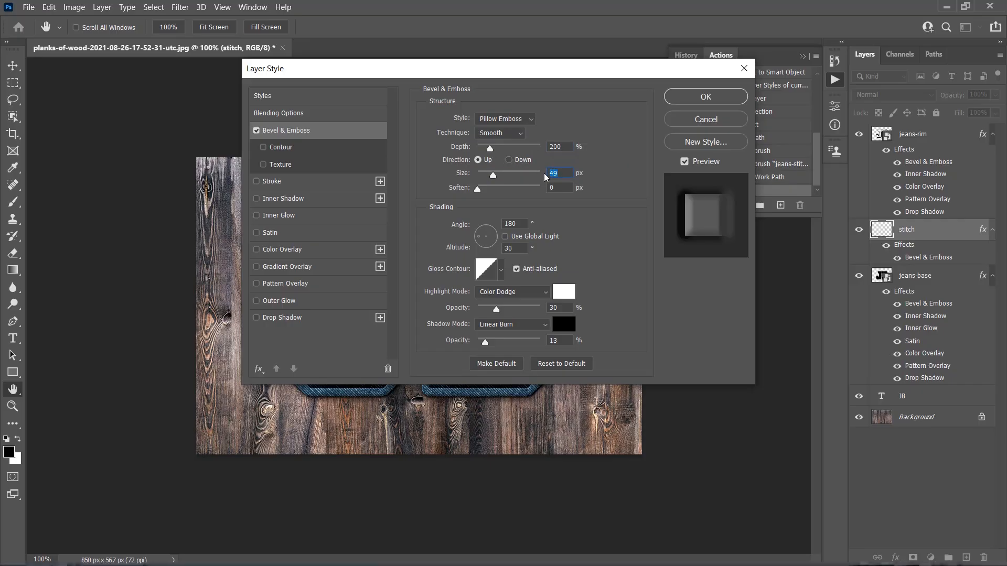
pyautogui.write('9')
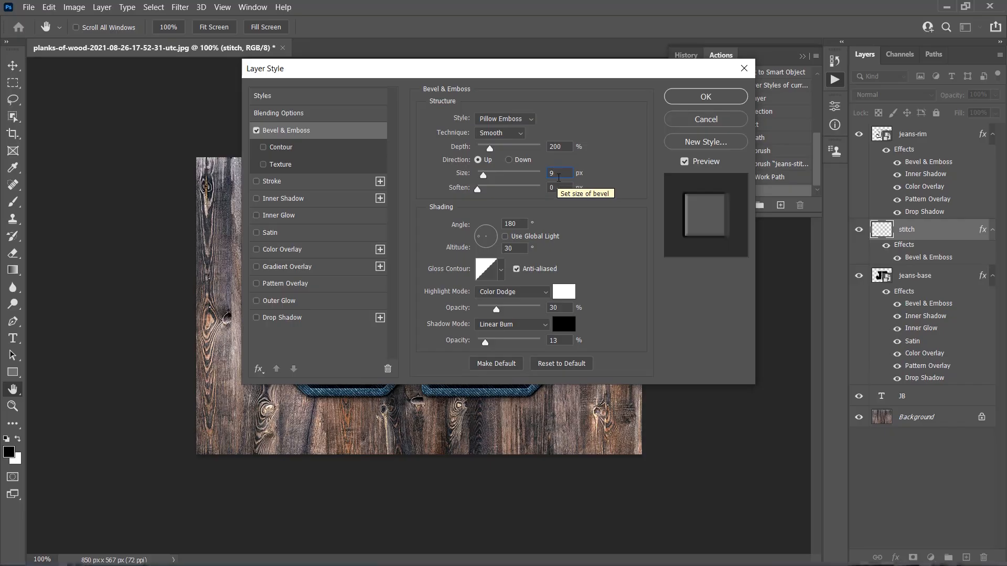
pyautogui.doubleClick(574, 189)
pyautogui.write('5')
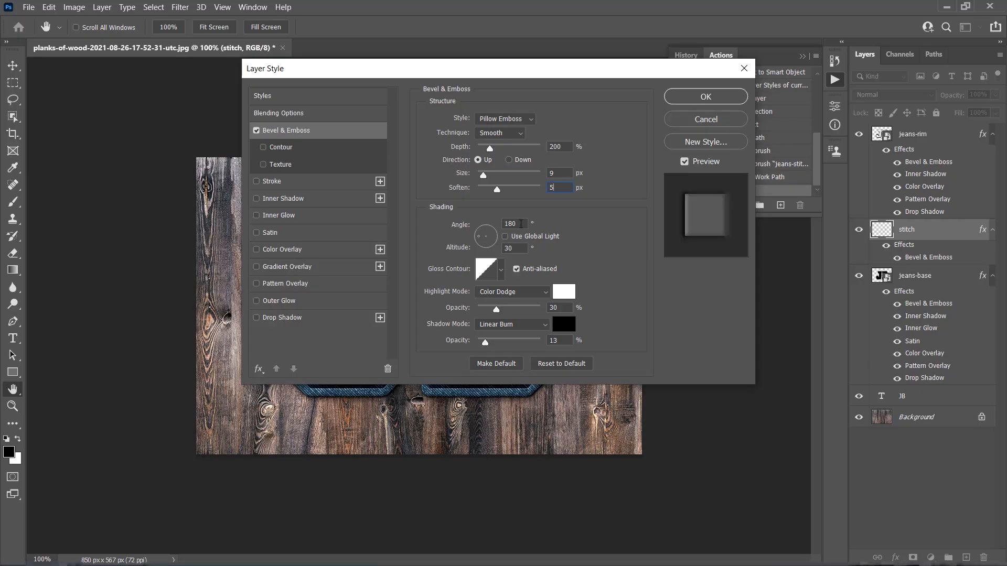
pyautogui.press('Tab')
pyautogui.write('90')
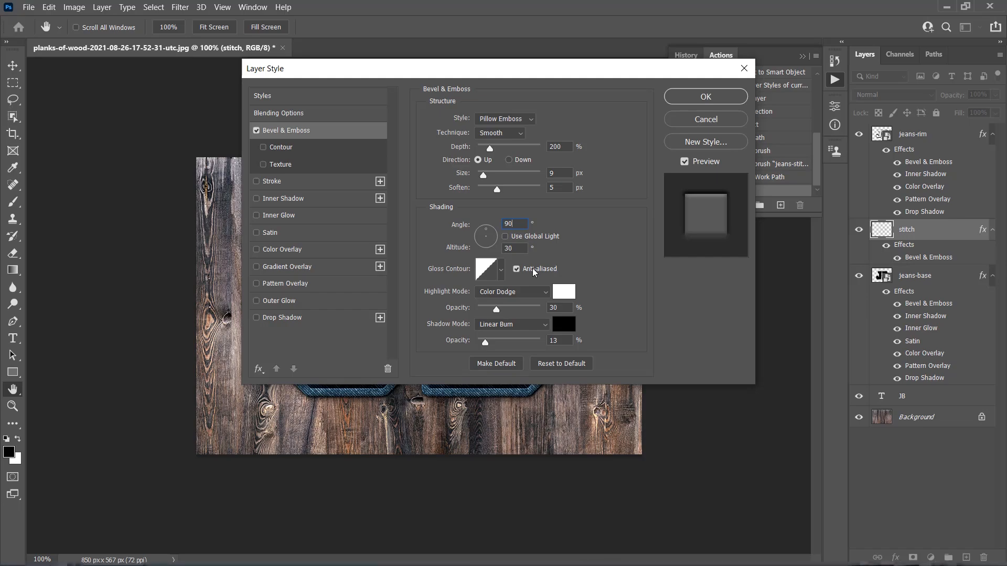
# Step: Set the bevel highlight mode to Linear Dodge (Add) at 24% opacity and the shadow opacity to 18%
pyautogui.click(515, 294)
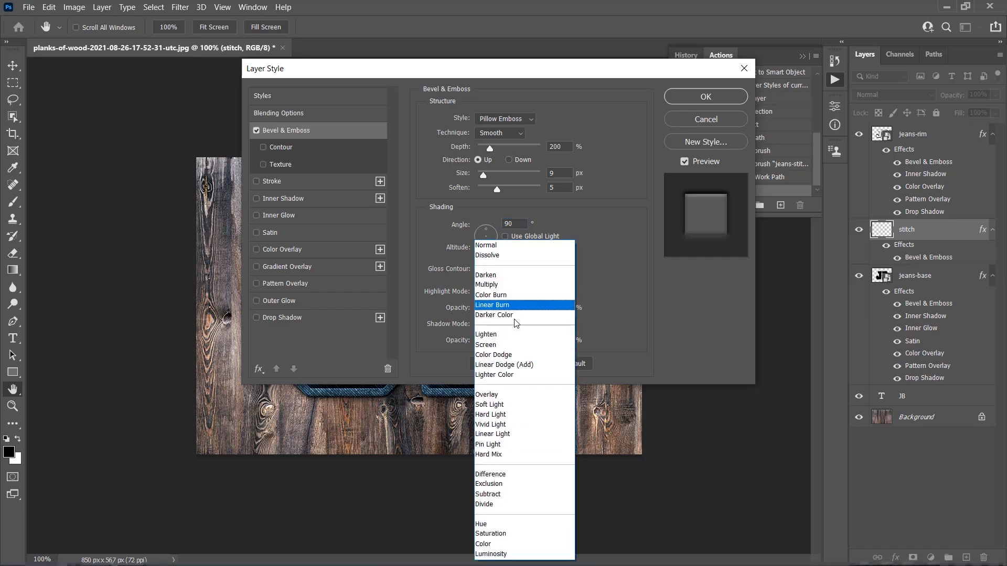
pyautogui.click(519, 366)
pyautogui.click(563, 294)
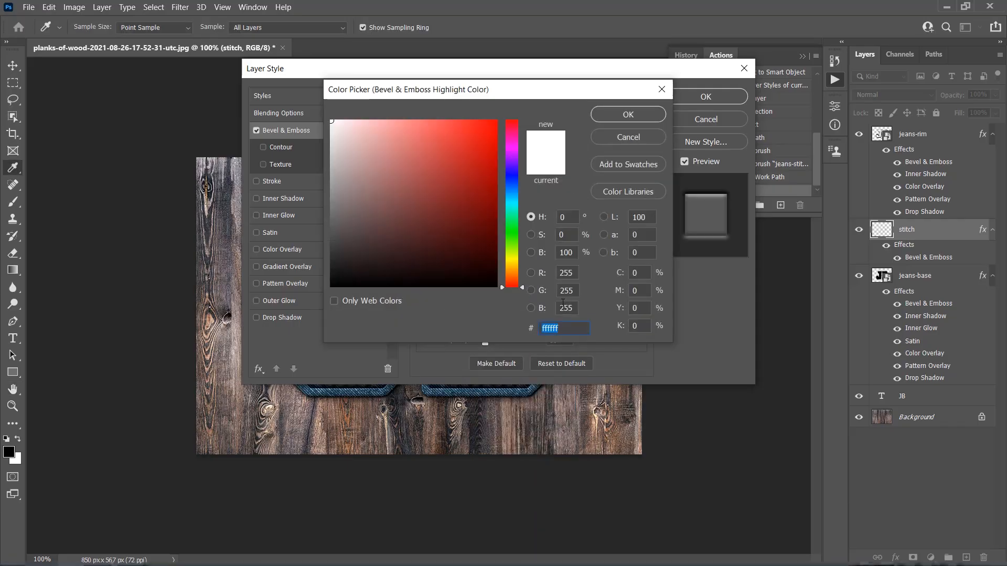
pyautogui.click(631, 121)
pyautogui.doubleClick(564, 307)
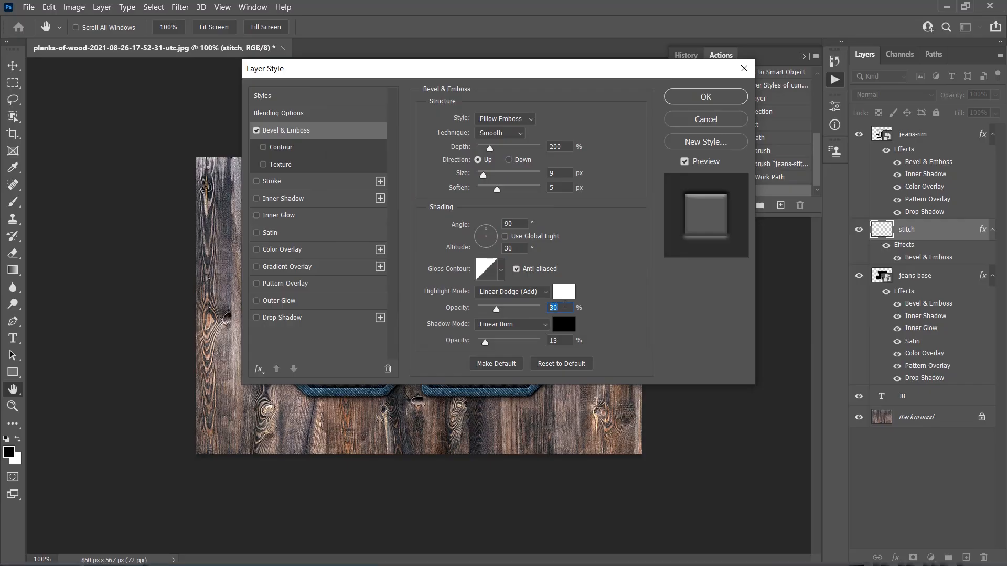
pyautogui.write('24')
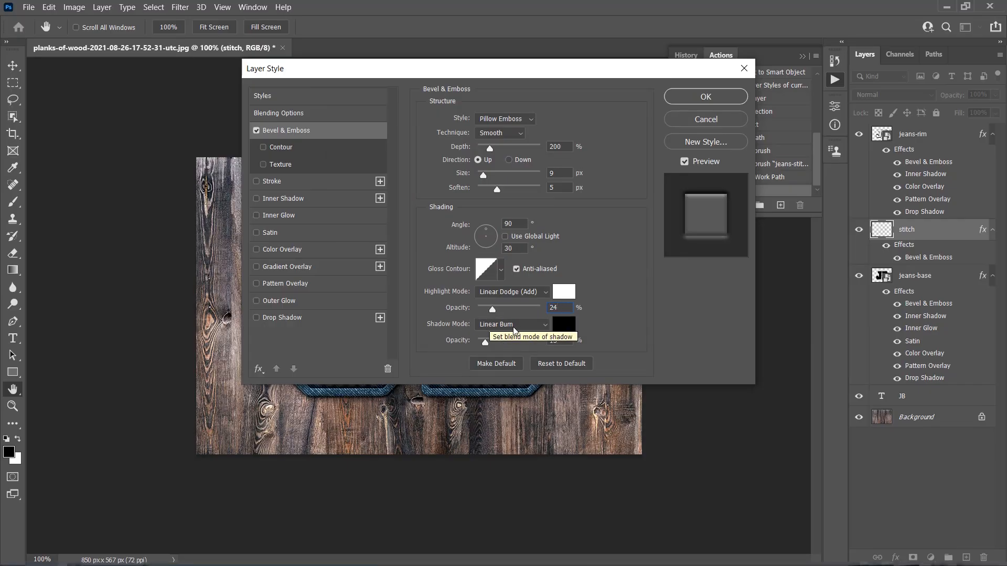
pyautogui.click(568, 328)
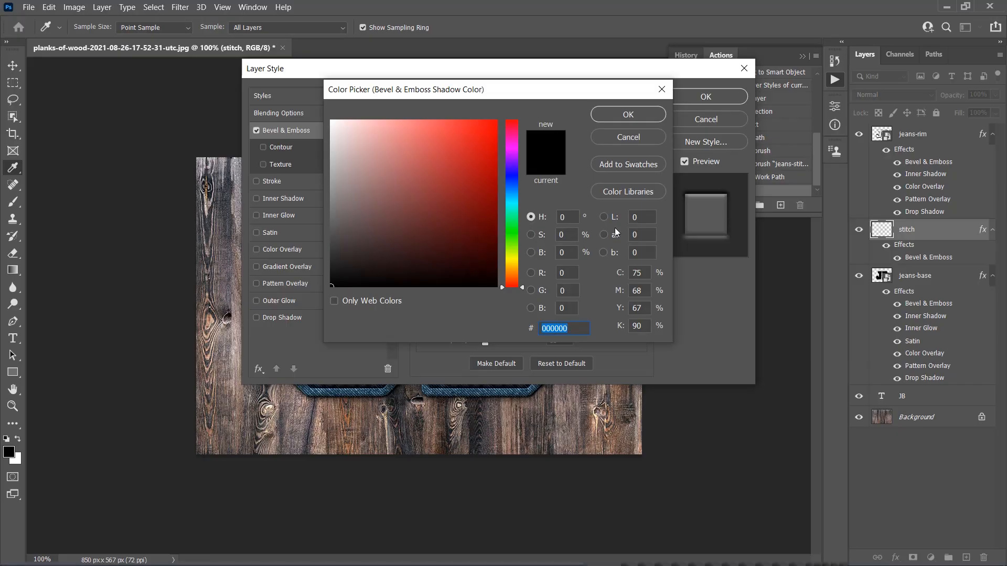
pyautogui.click(627, 119)
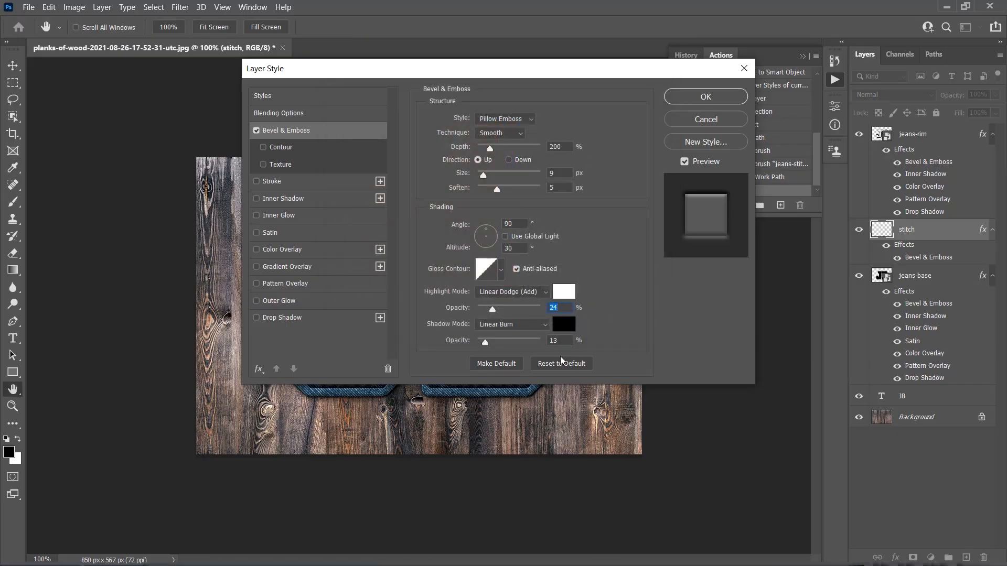
pyautogui.moveTo(564, 342); pyautogui.dragTo(530, 345)
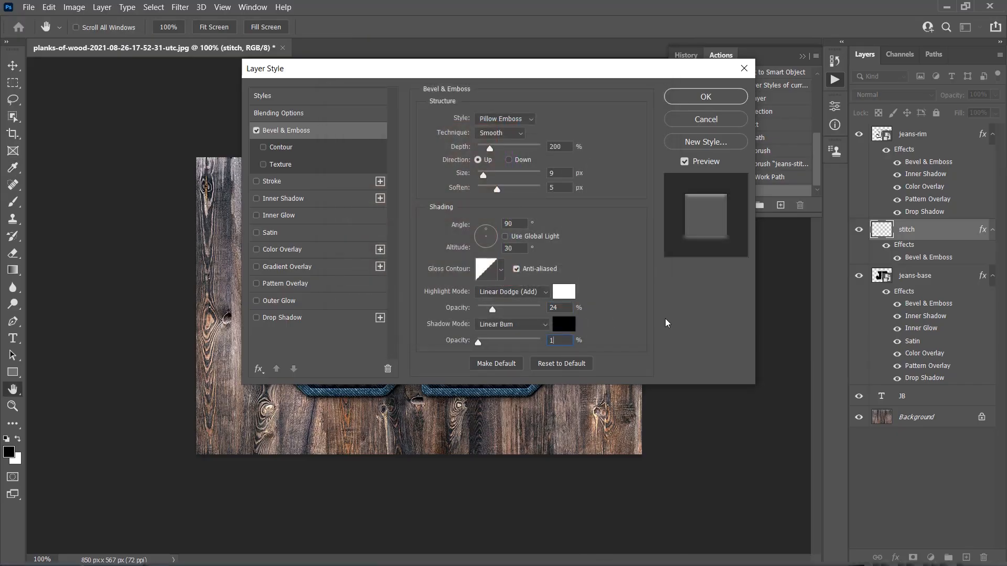
pyautogui.press('Up')
pyautogui.press('Up')
pyautogui.press('Up')
pyautogui.press('Up')
pyautogui.press('Up')
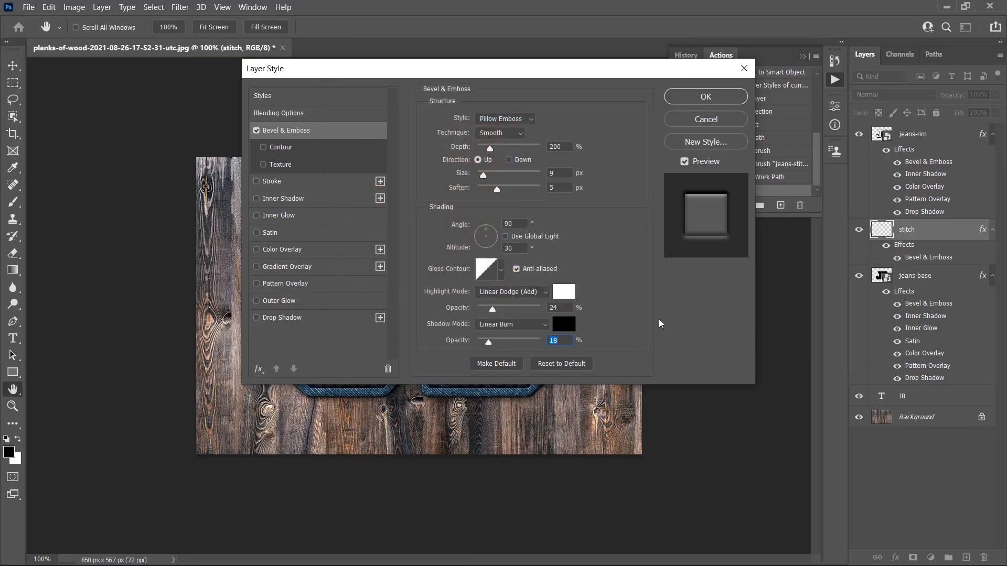
# Step: Add a Color Overlay in Normal mode with color d19f5f at 100% opacity and apply the layer style
pyautogui.click(296, 251)
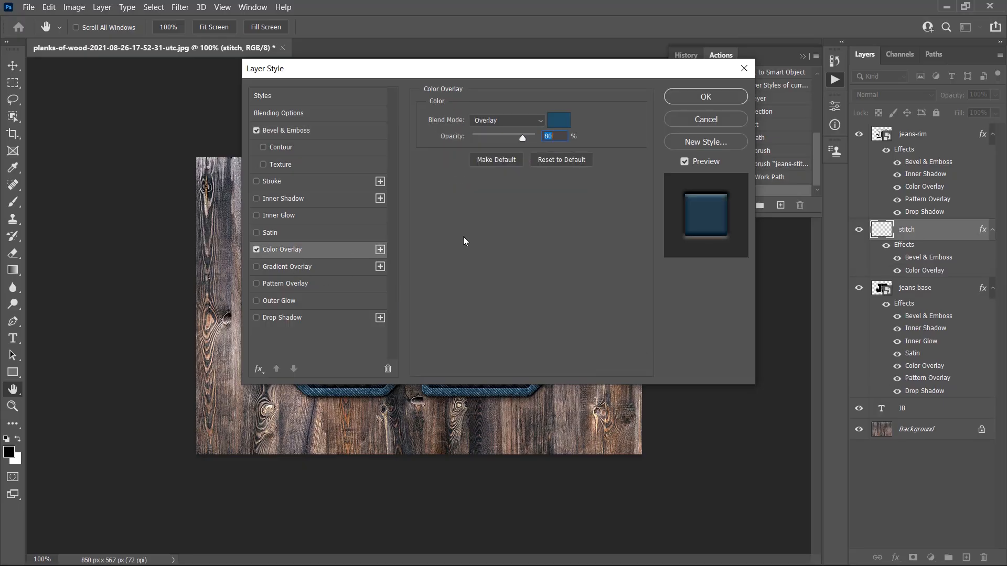
pyautogui.click(486, 120)
pyautogui.click(487, 129)
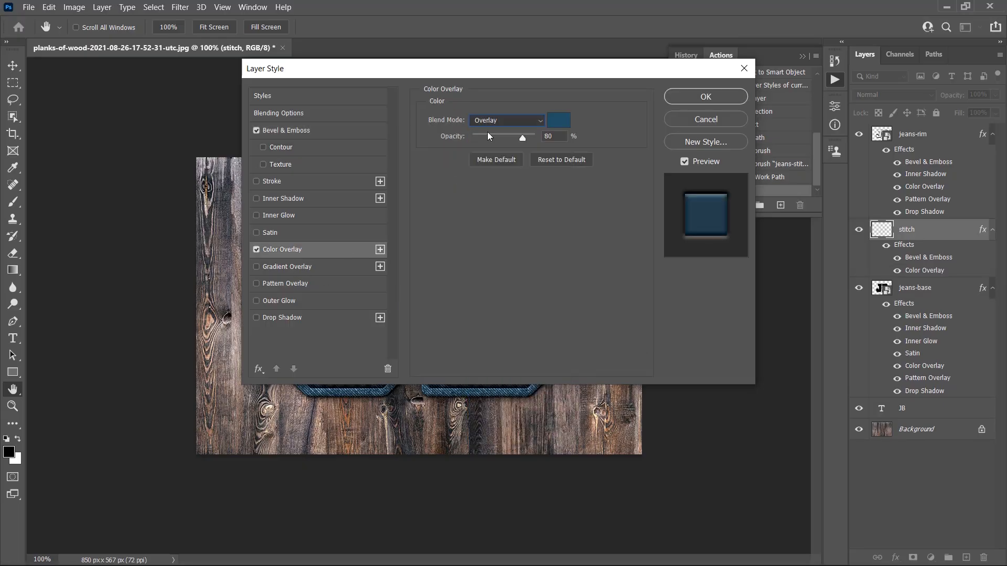
pyautogui.click(557, 121)
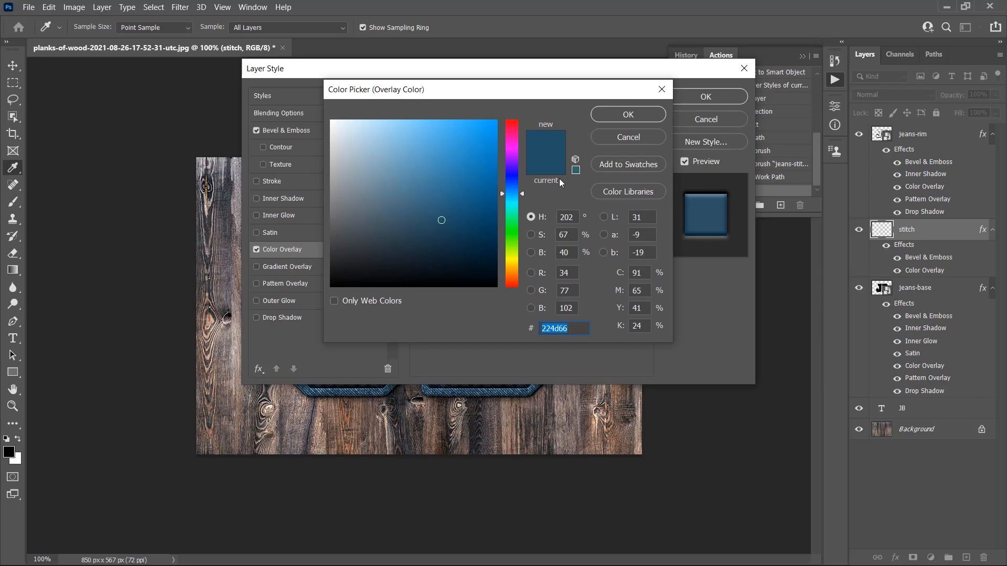
pyautogui.write('d1')
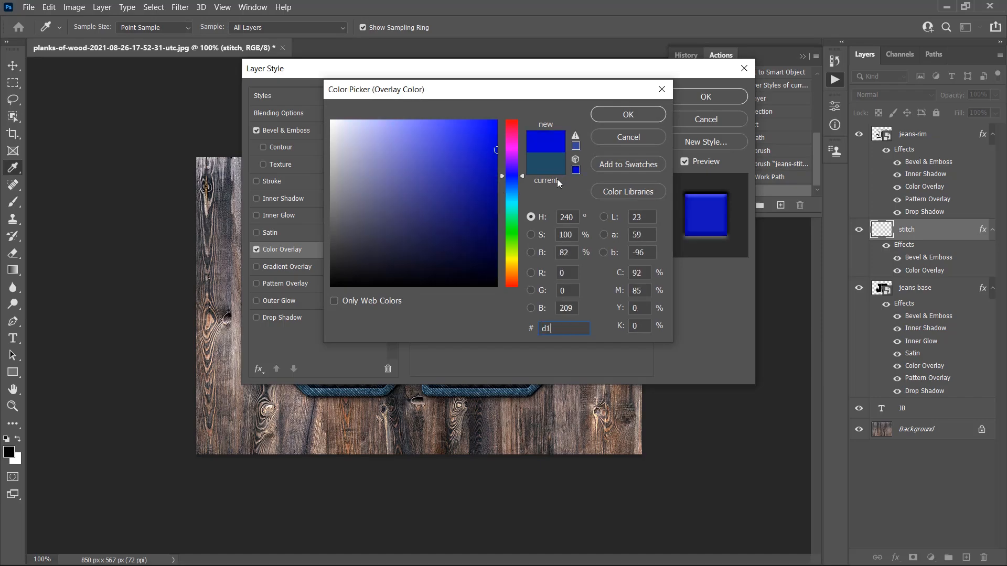
pyautogui.write('9f')
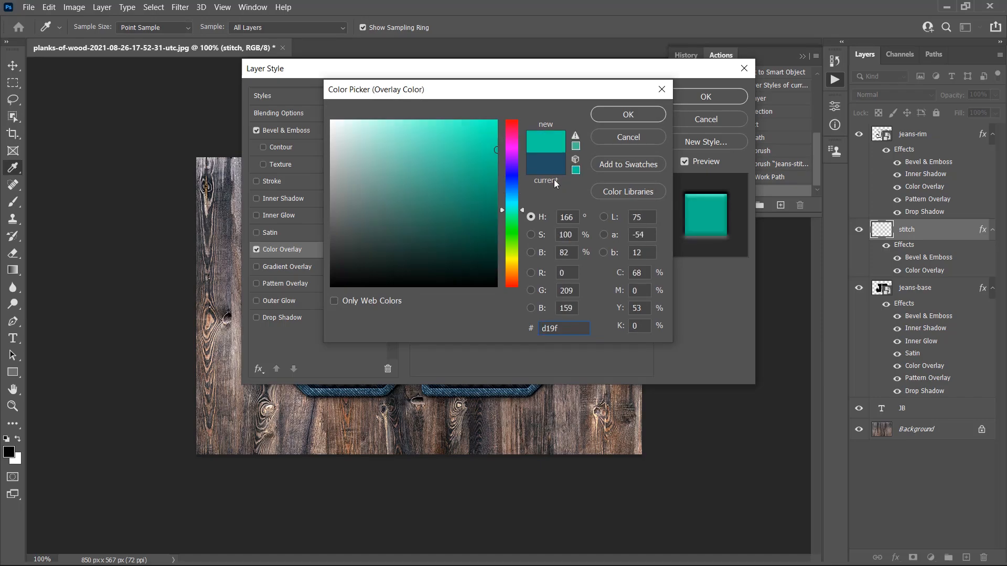
pyautogui.write('5f')
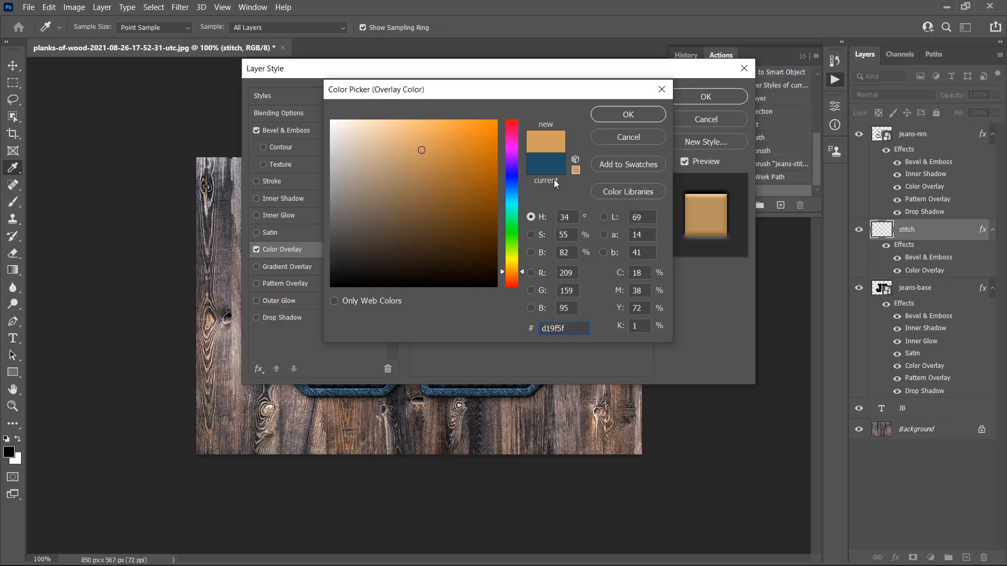
pyautogui.click(606, 118)
pyautogui.moveTo(521, 138); pyautogui.dragTo(571, 137)
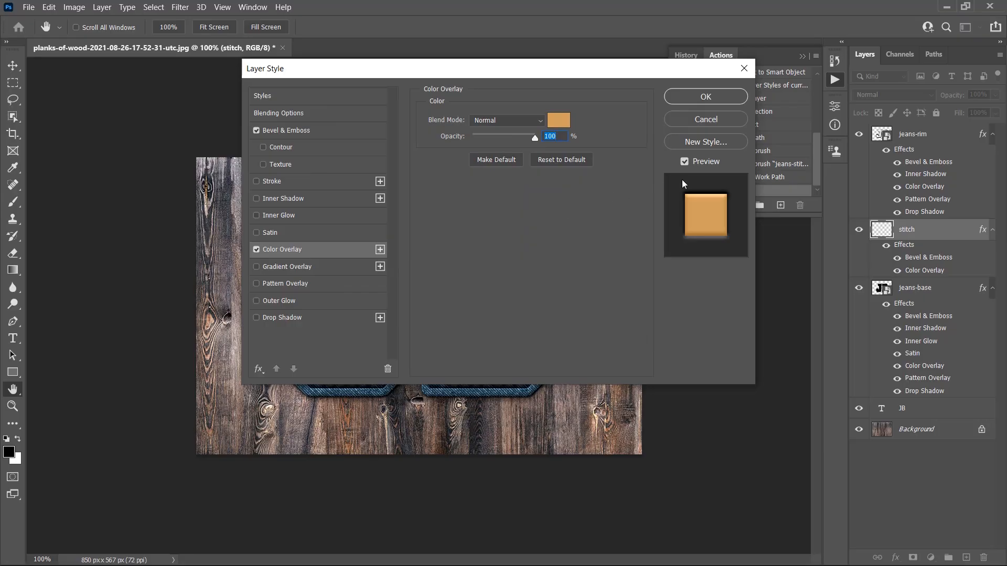
pyautogui.click(694, 98)
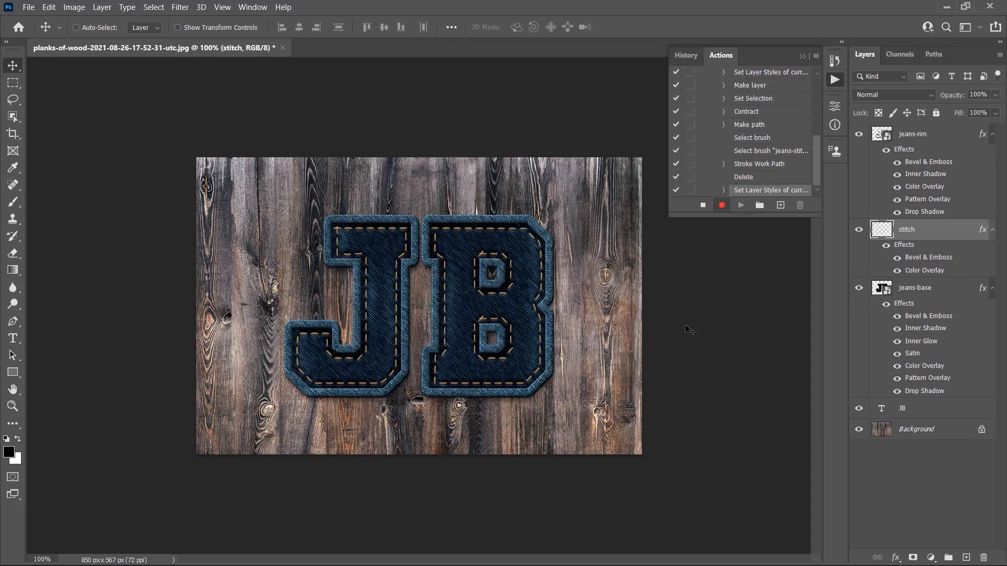
# Step: Stop recording the action and collapse the effects lists of the jeans-base, stitch and jeans-rim layers
pyautogui.click(702, 205)
pyautogui.click(992, 292)
pyautogui.click(991, 229)
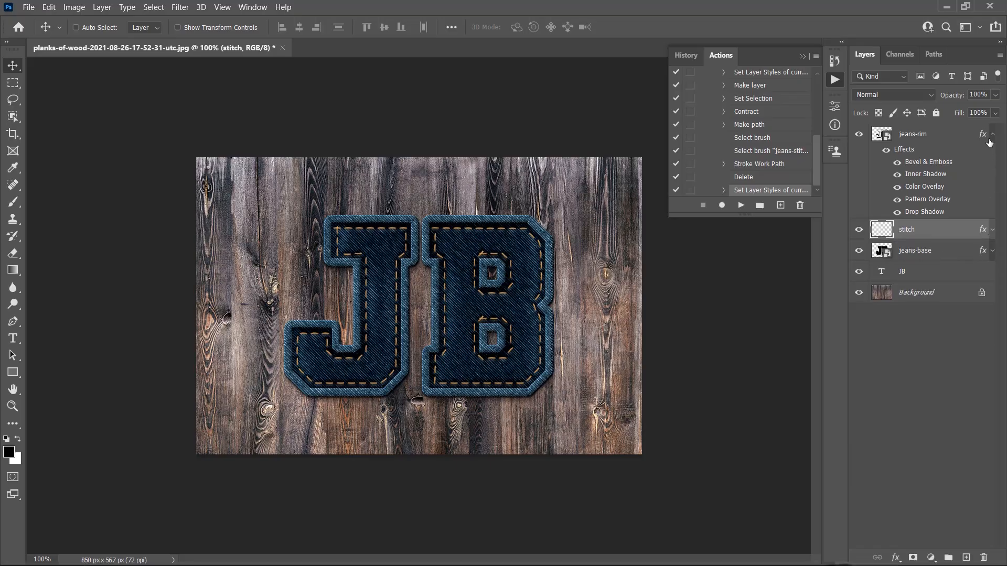
pyautogui.click(992, 135)
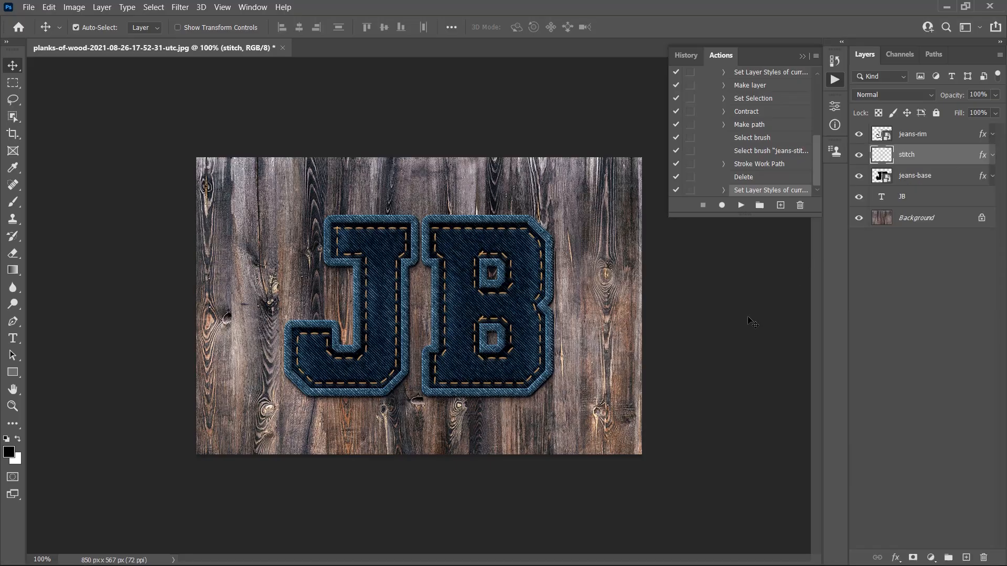
# Step: Collapse the Start action and the Jeans Action set, and select the Jeans Action set
pyautogui.scroll(5, 756, 151)
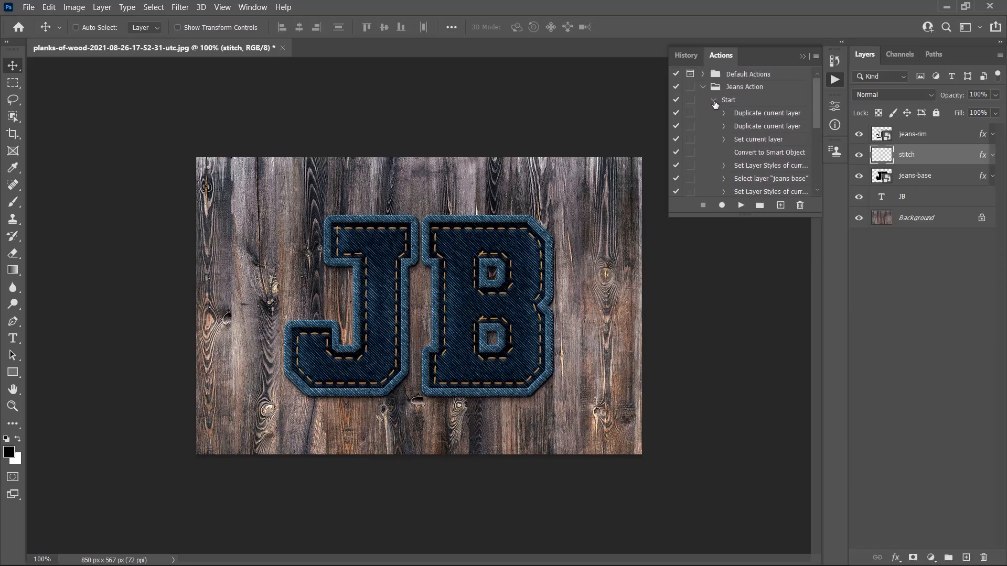
pyautogui.click(713, 101)
pyautogui.click(702, 87)
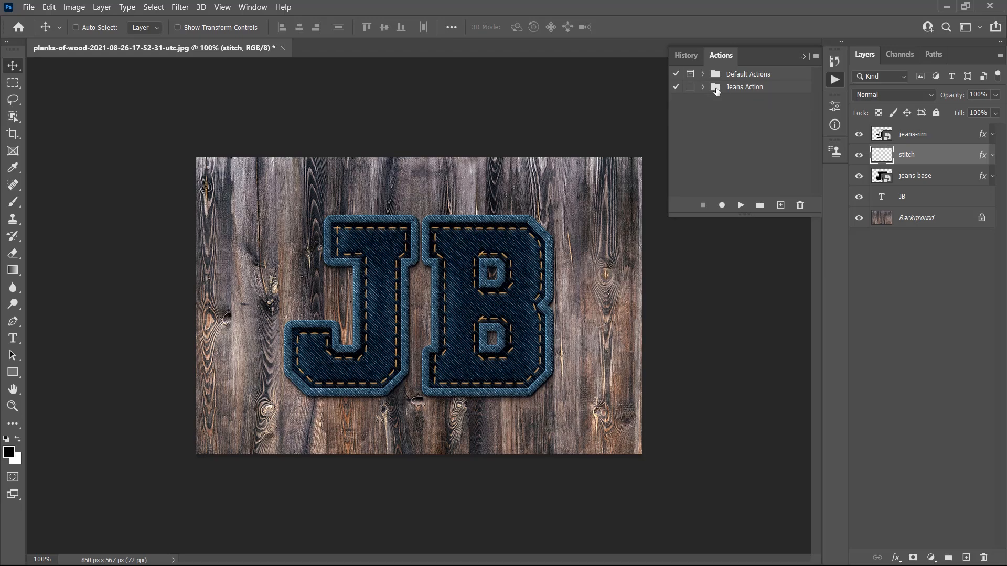
pyautogui.click(738, 88)
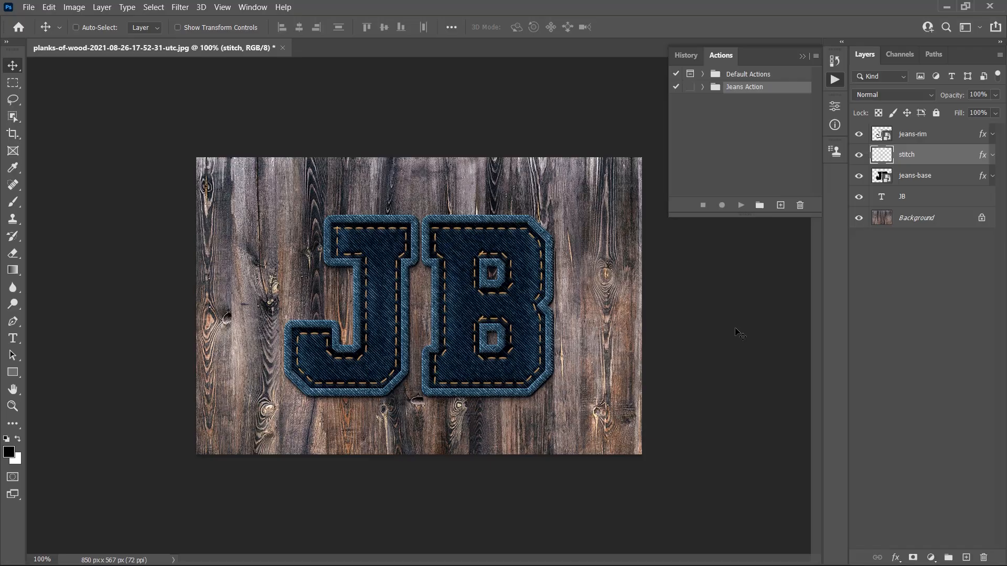
pyautogui.press('ctrl')
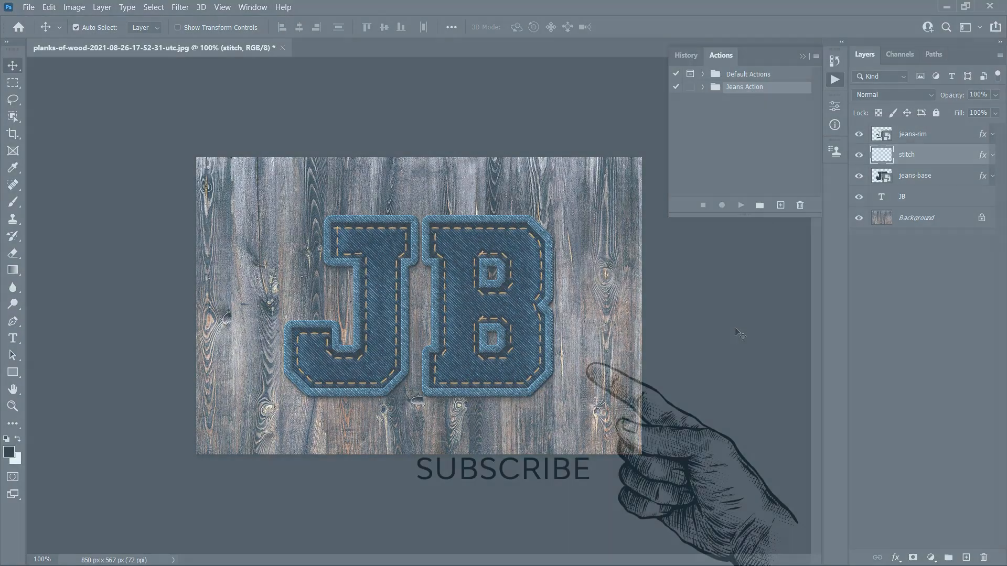